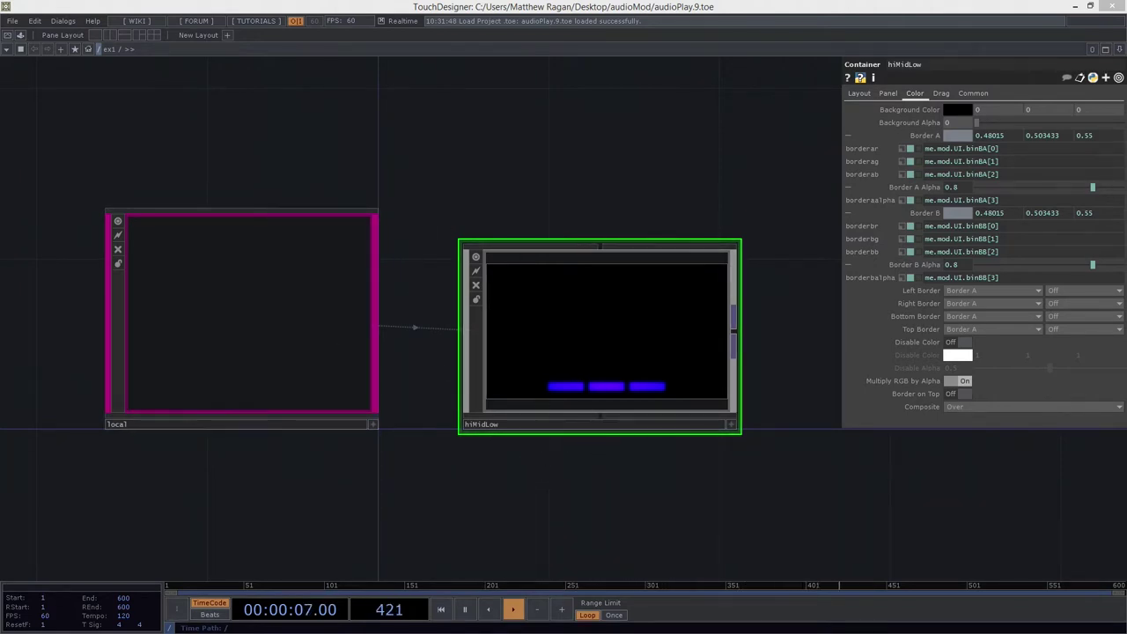
- View the audio waveform example in its /ex1/wavform window and close the window
left_click_drag(671, 483, 620, 460)
scroll(620, 460, "down", 3)
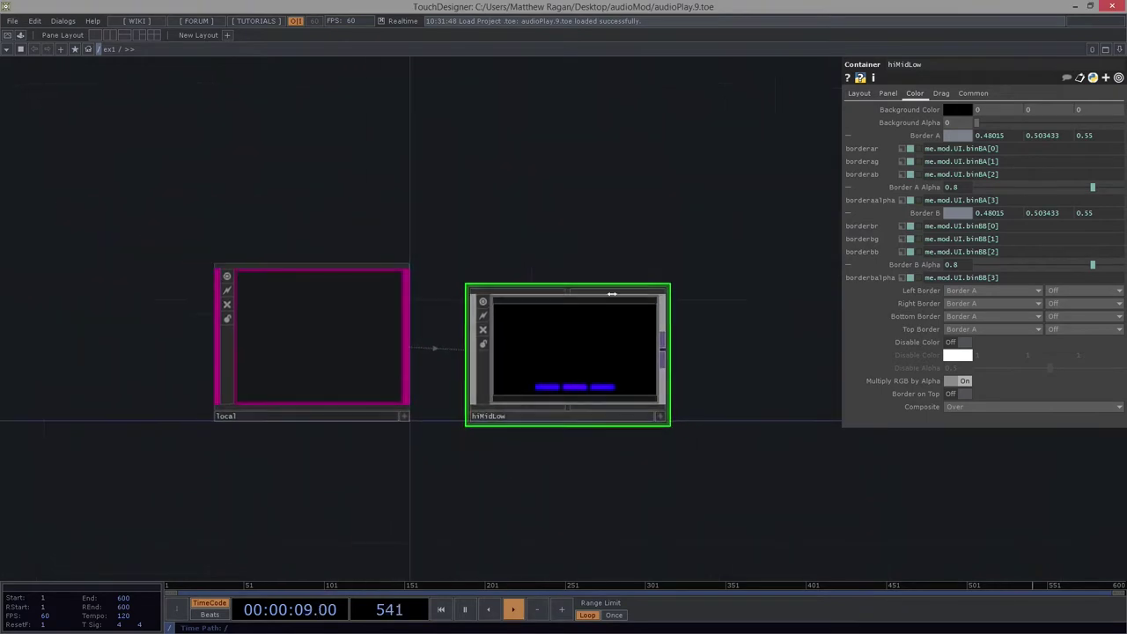
left_click_drag(544, 180, 485, 165)
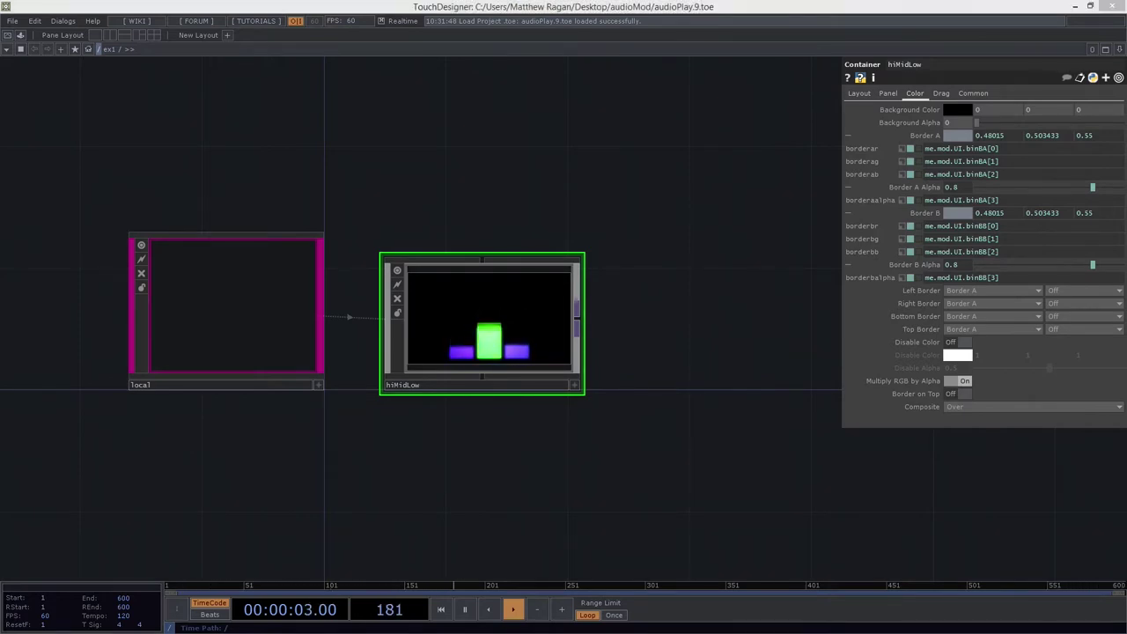
left_click_drag(1126, 181, 541, 158)
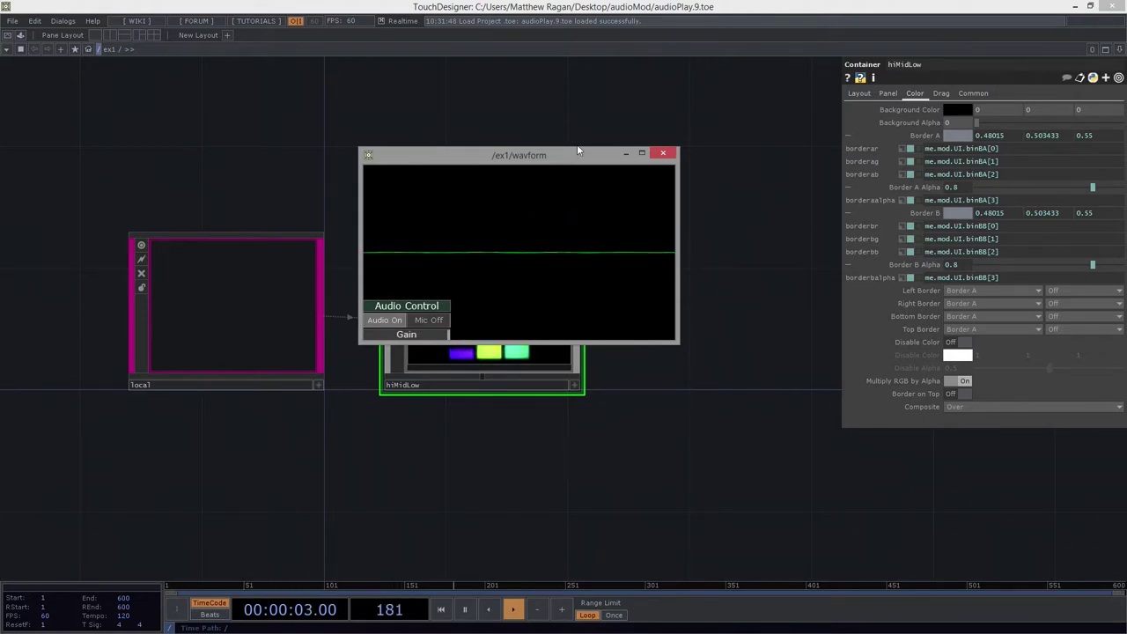
left_click(662, 154)
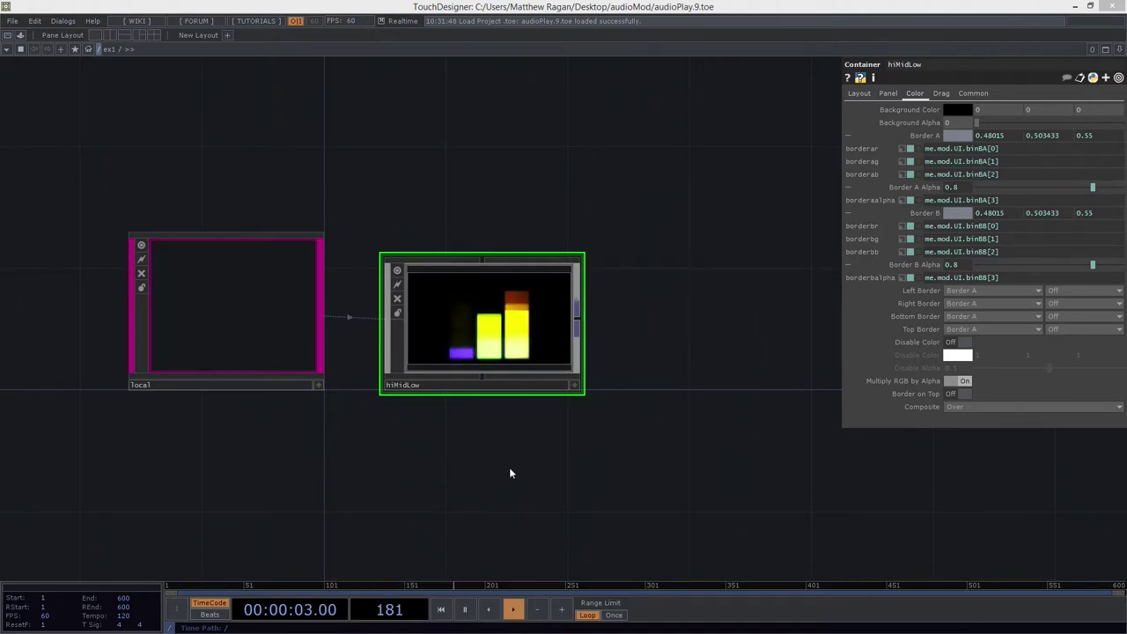
- Duplicate the hiMidLow container and place the copy directly beside the original in the ex1 network
left_click_drag(510, 470, 431, 456)
right_click_drag(636, 277, 354, 444)
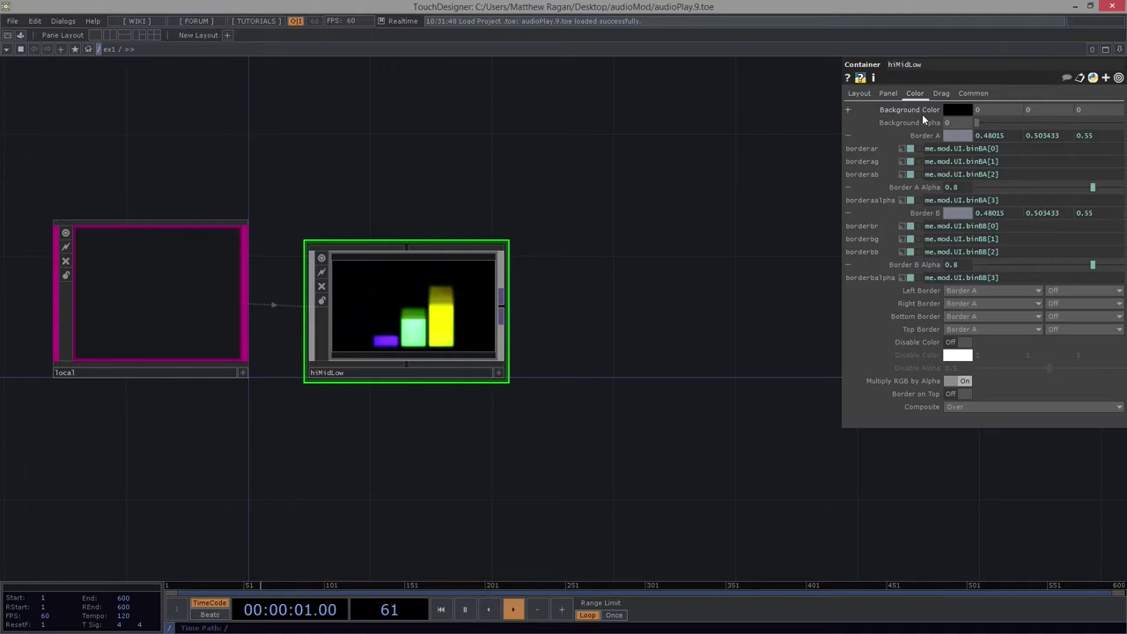
left_click_drag(628, 131, 419, 403)
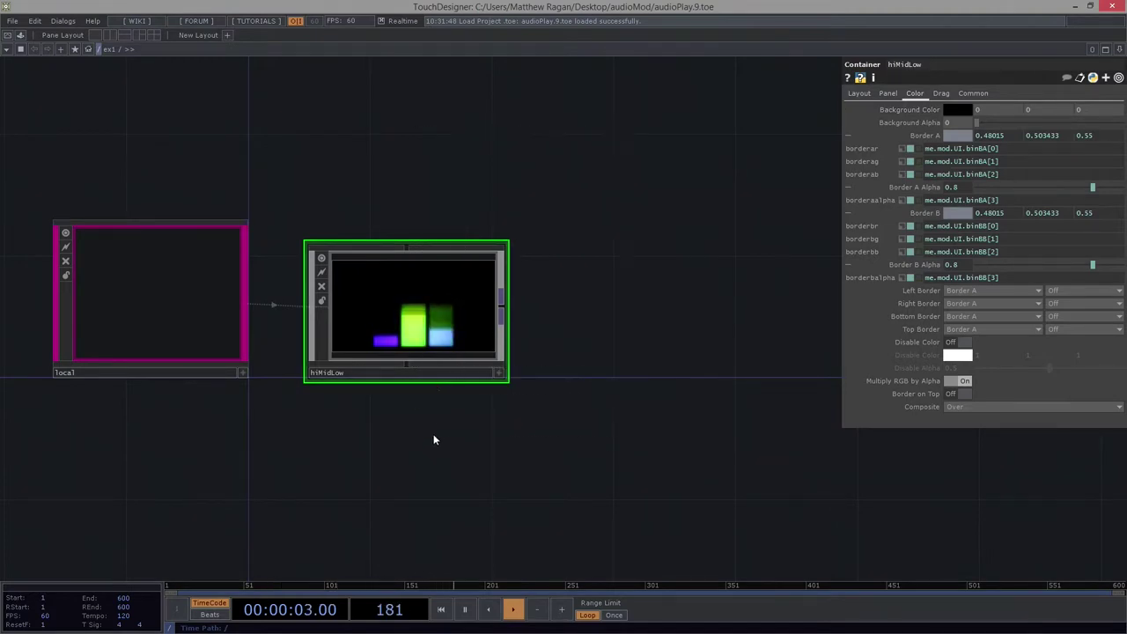
key("ctrl+v")
left_click_drag(465, 455, 659, 291)
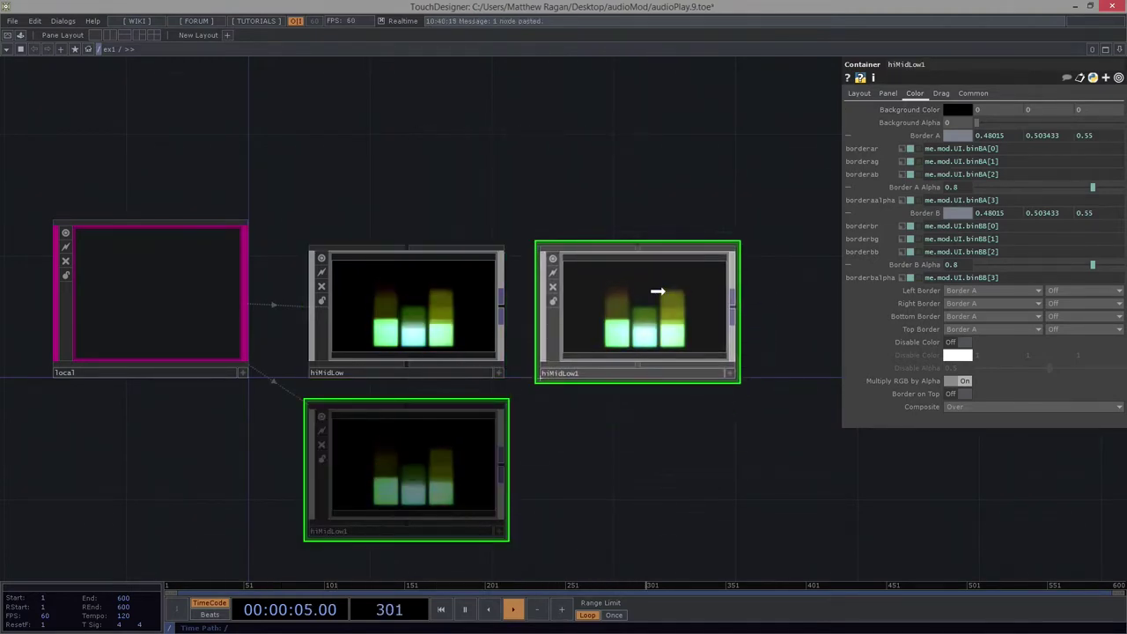
- Rename the copied container as oscilscope
left_click(583, 376)
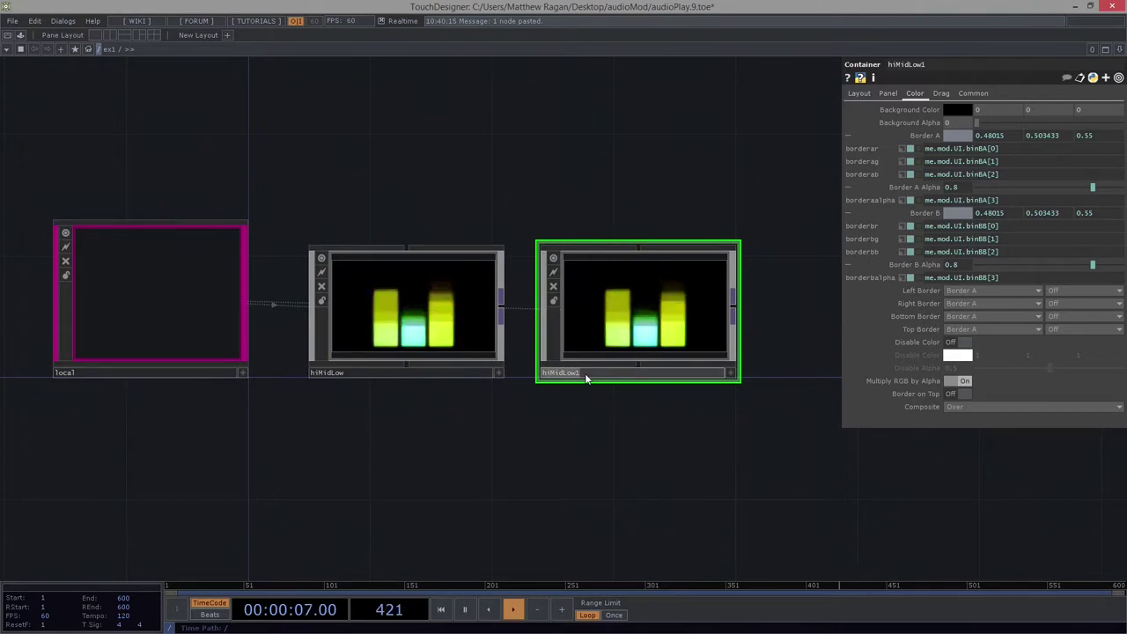
type("osci")
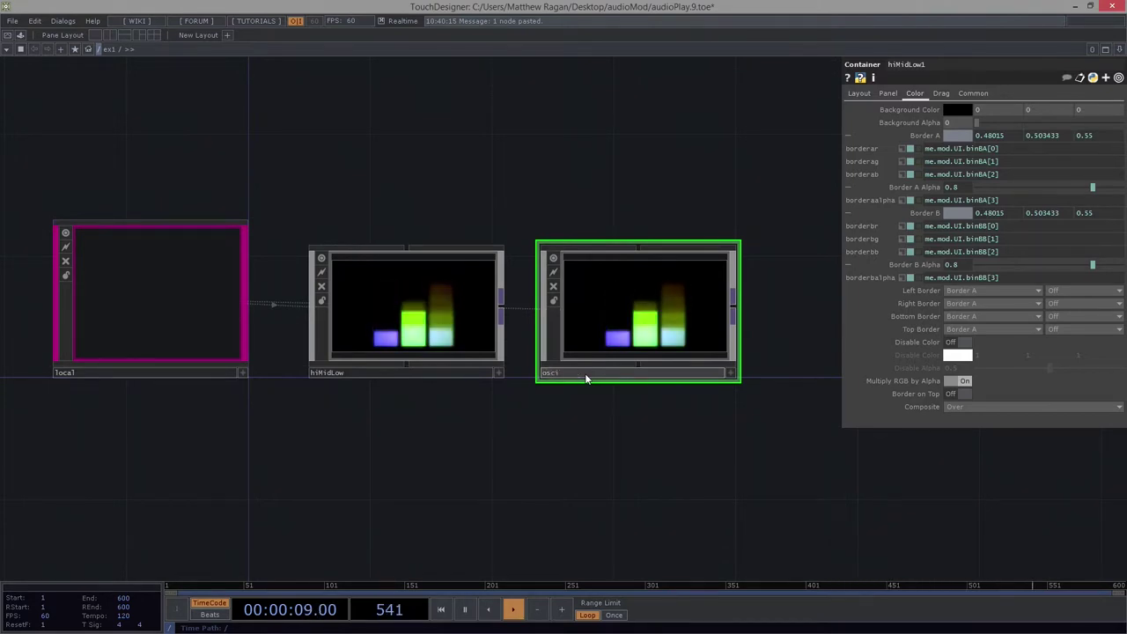
type("lscope")
key("Return")
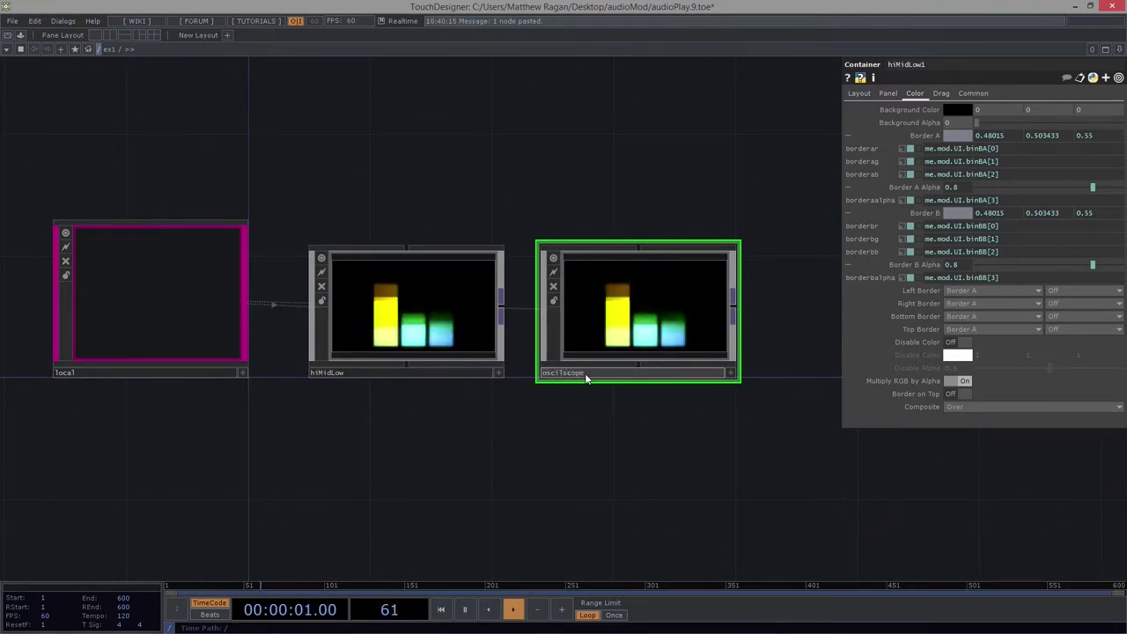
- Rename the copied container as oScope
left_click_drag(378, 441, 515, 447)
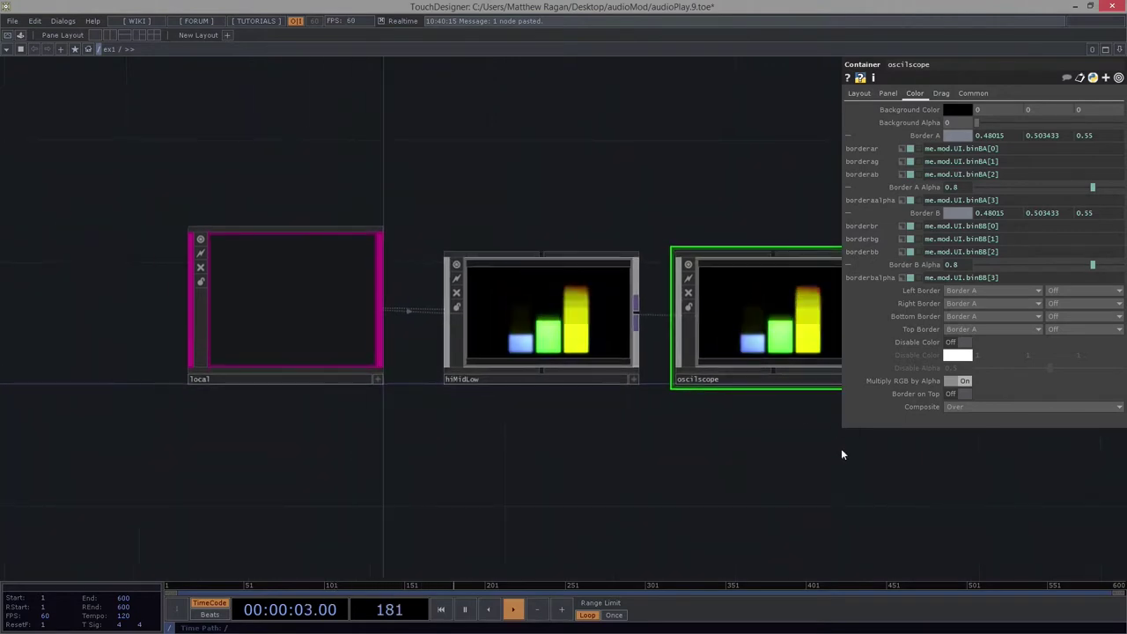
left_click_drag(841, 448, 674, 431)
scroll(598, 335, "up", 1)
scroll(598, 337, "up", 2)
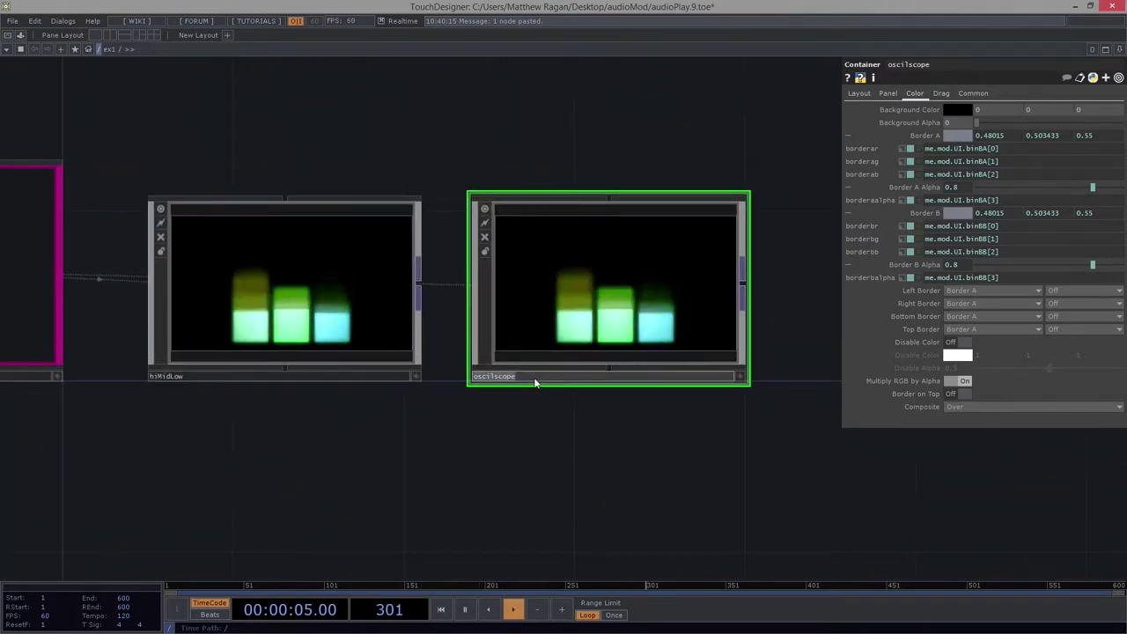
left_click(535, 379)
type("oscope")
key("BackSpace")
key("BackSpace")
key("BackSpace")
key("BackSpace")
key("BackSpace")
type("Scope")
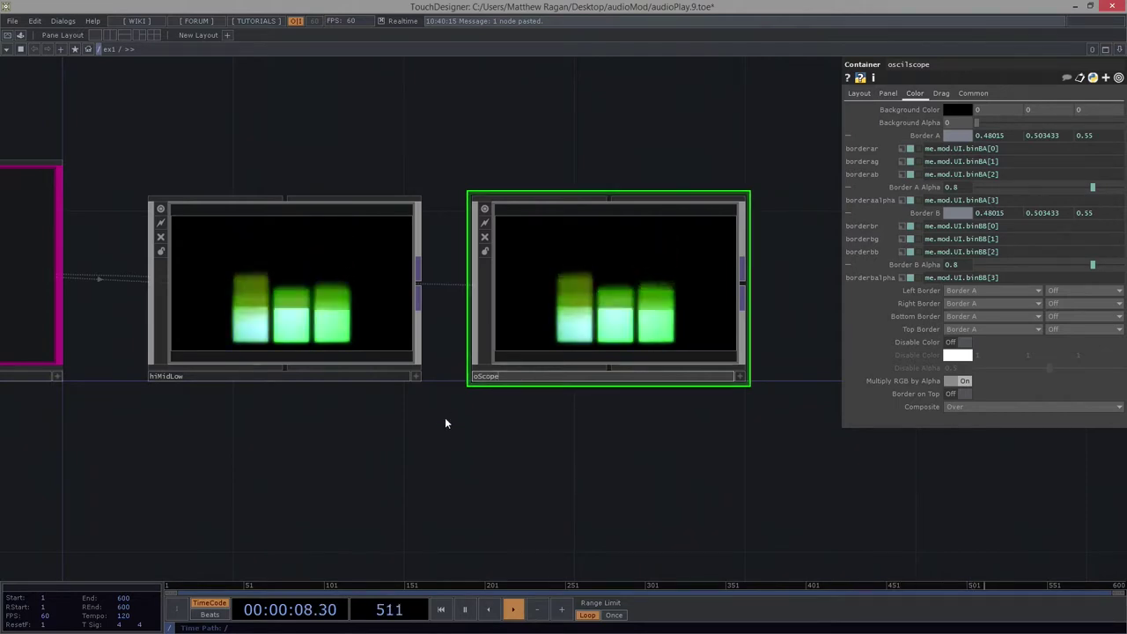
- Delete all operators inside the oScope container and save the project
left_click_drag(430, 439, 597, 463)
key("i")
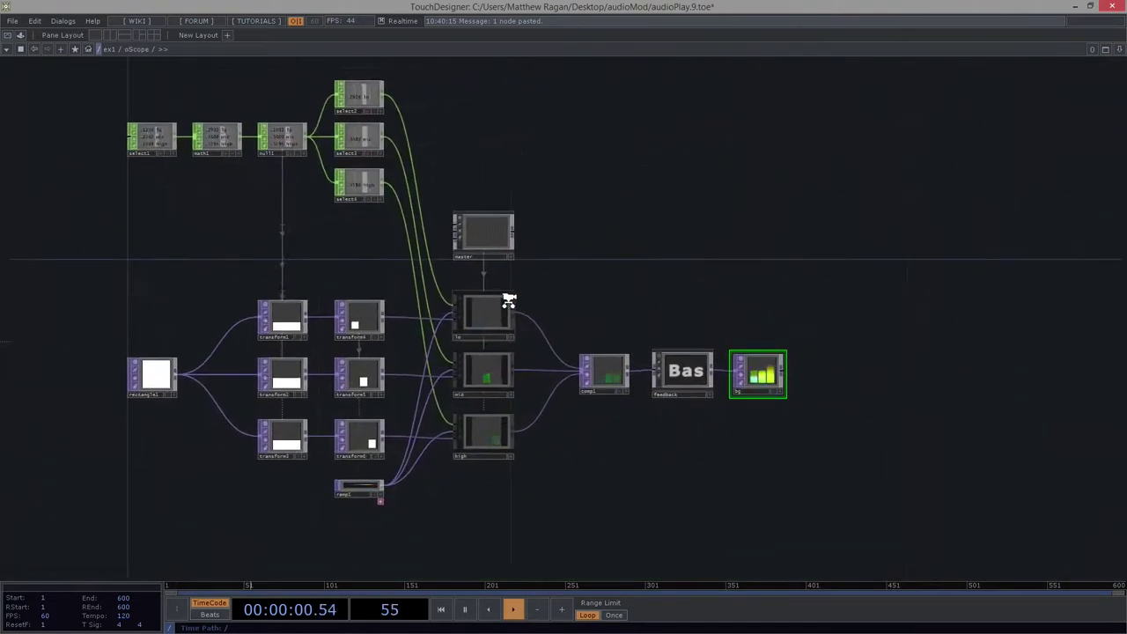
left_click_drag(51, 113, 756, 490)
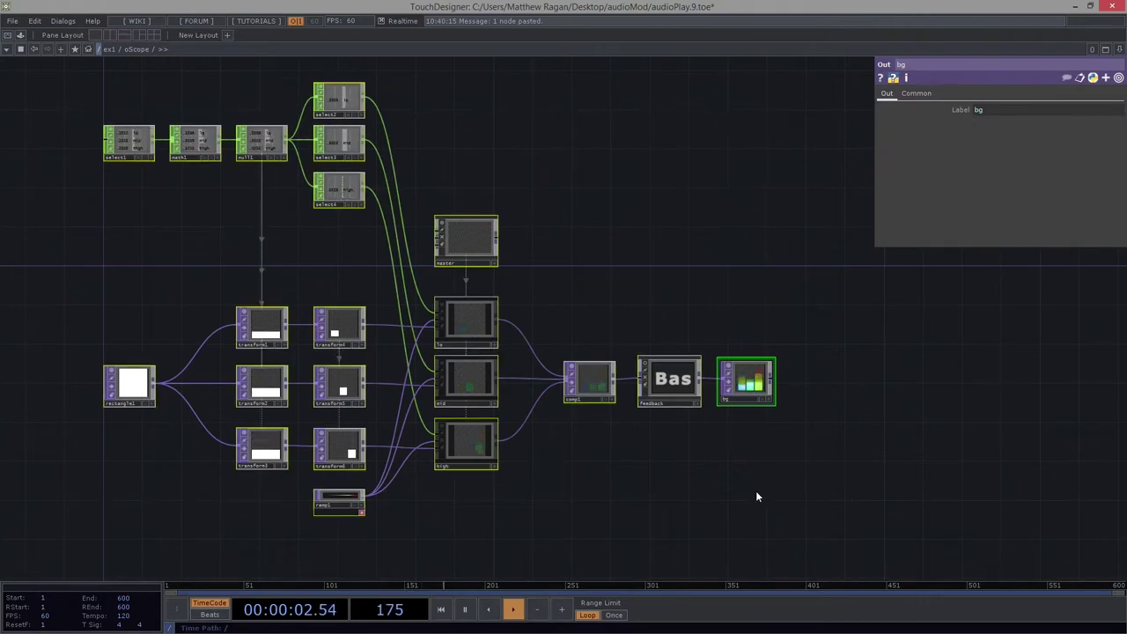
key("Delete")
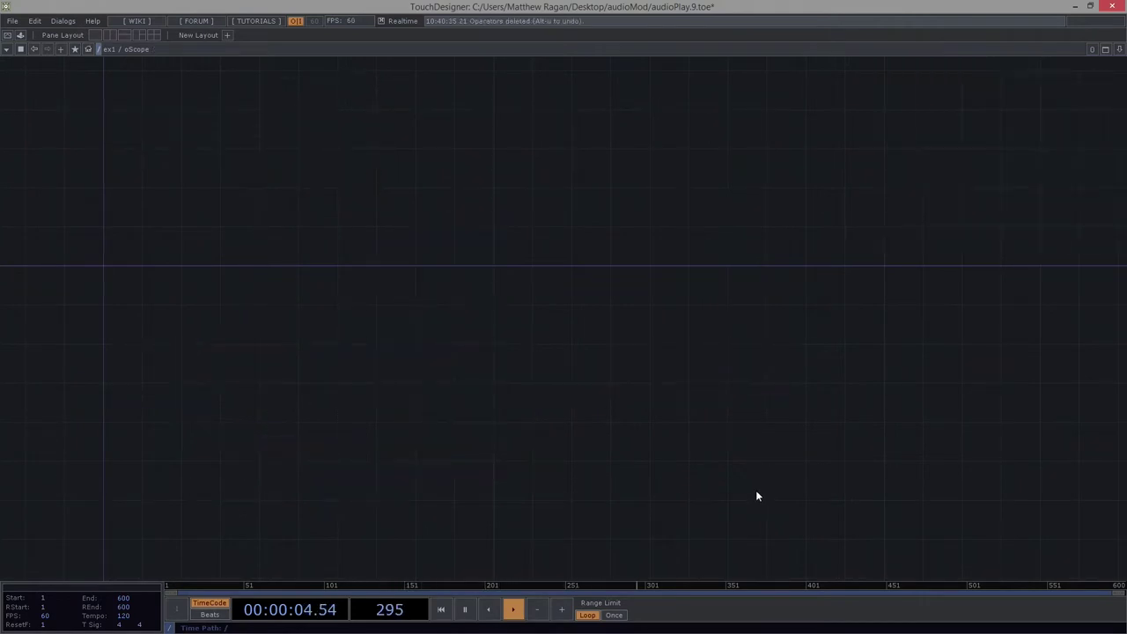
key("h")
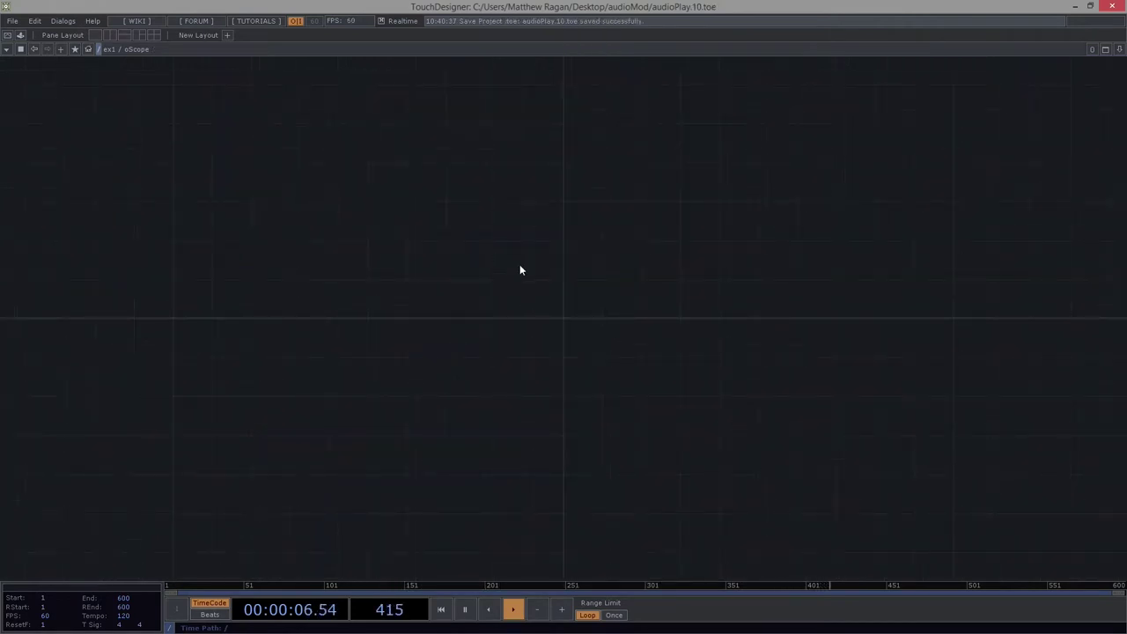
- Examine the variable names and paths defined in the audio text DAT inside ex1's local modules
scroll(534, 312, "up", 5)
scroll(452, 287, "down", 10)
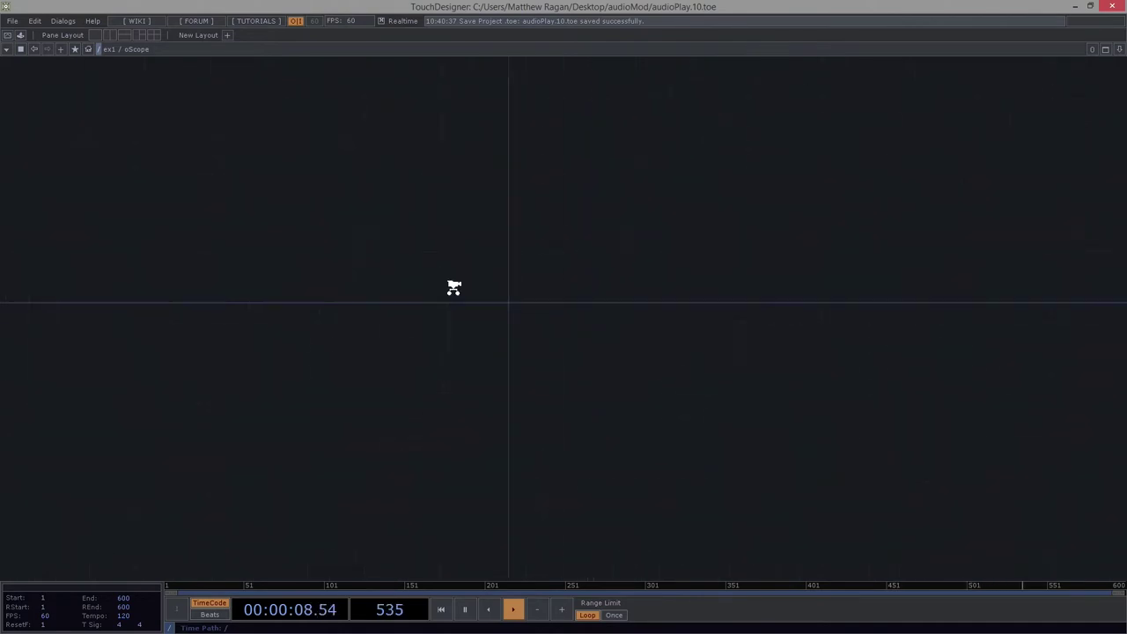
left_click_drag(498, 527, 857, 510)
left_click_drag(179, 497, 518, 418)
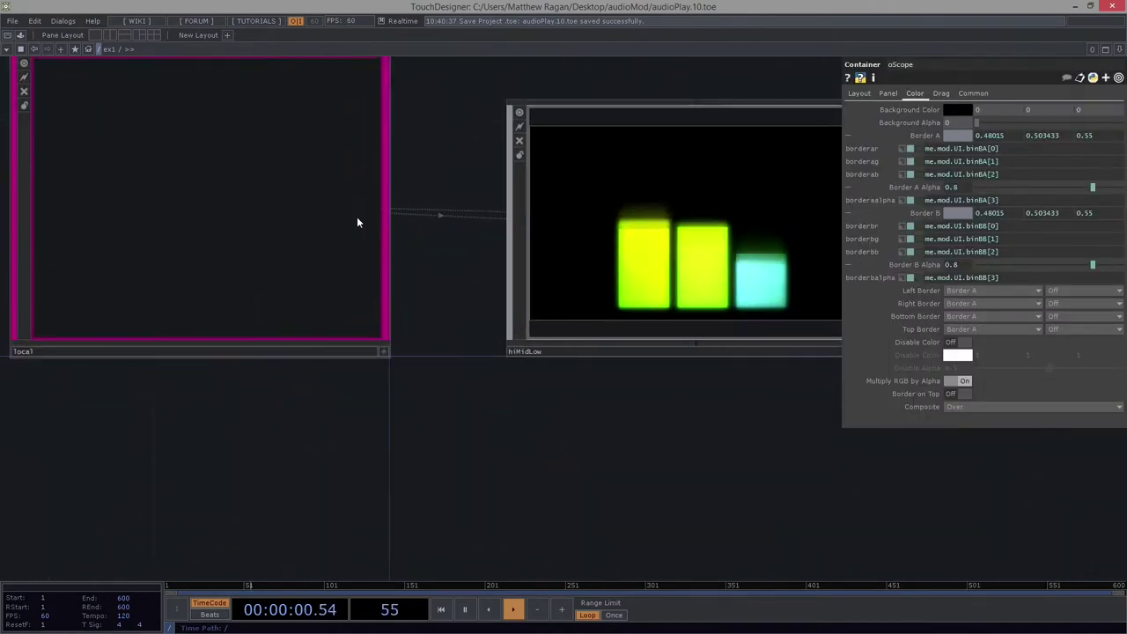
scroll(261, 229, "up", 8)
scroll(432, 334, "up", 4)
scroll(432, 334, "up", 5)
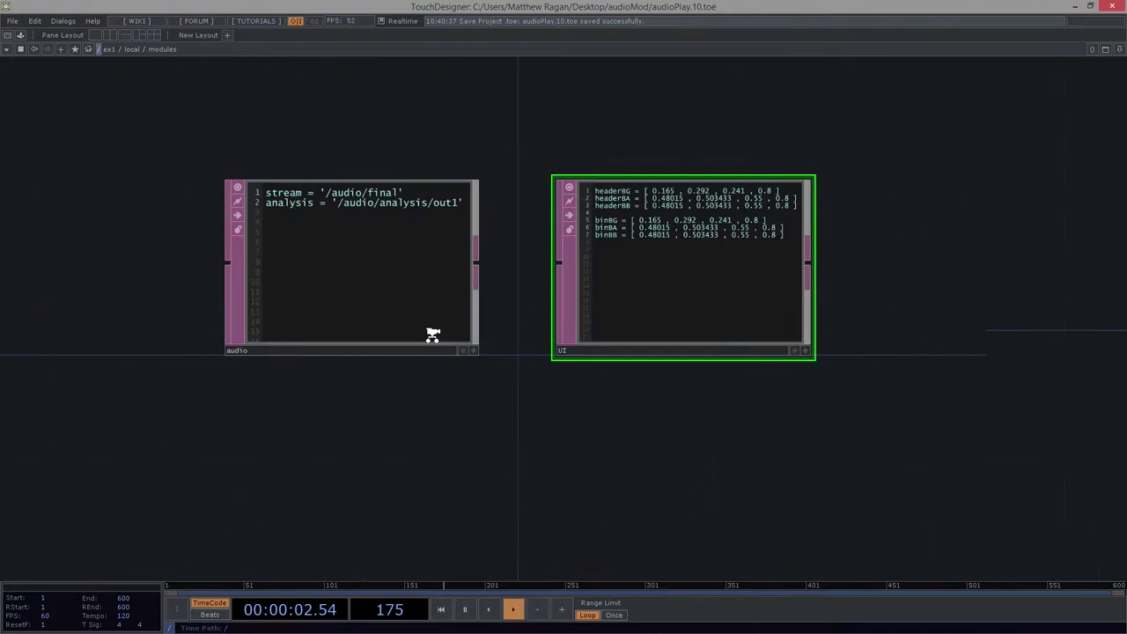
left_click_drag(702, 118, 927, 171)
scroll(374, 278, "up", 2)
scroll(373, 279, "up", 1)
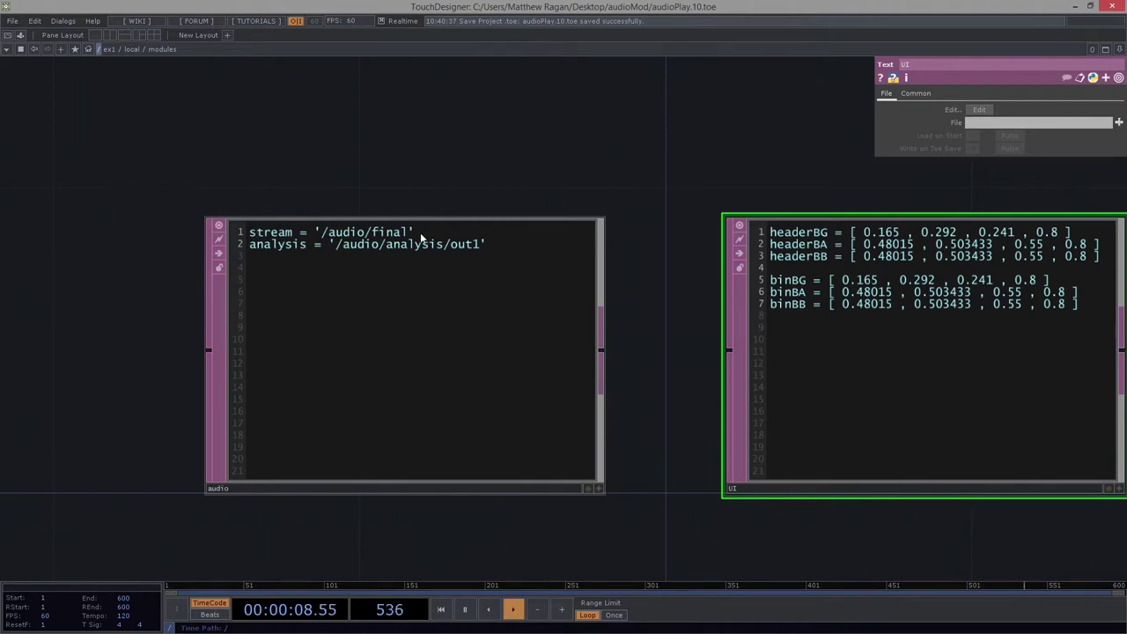
scroll(369, 203, "down", 8)
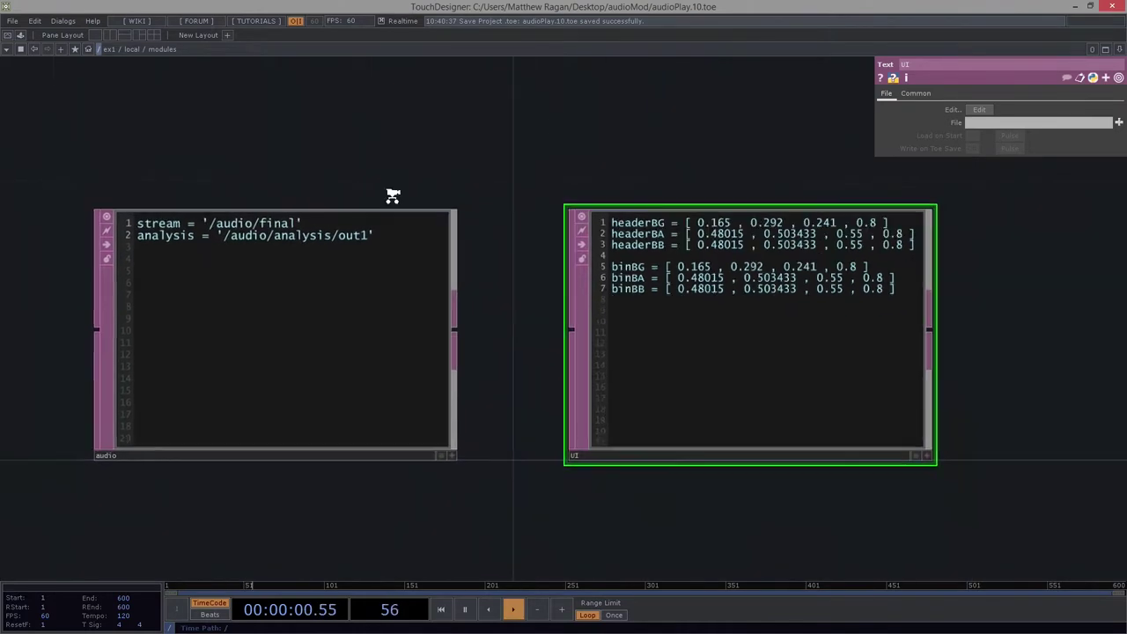
scroll(346, 288, "down", 4)
left_click_drag(775, 499, 344, 393)
scroll(343, 393, "down", 6)
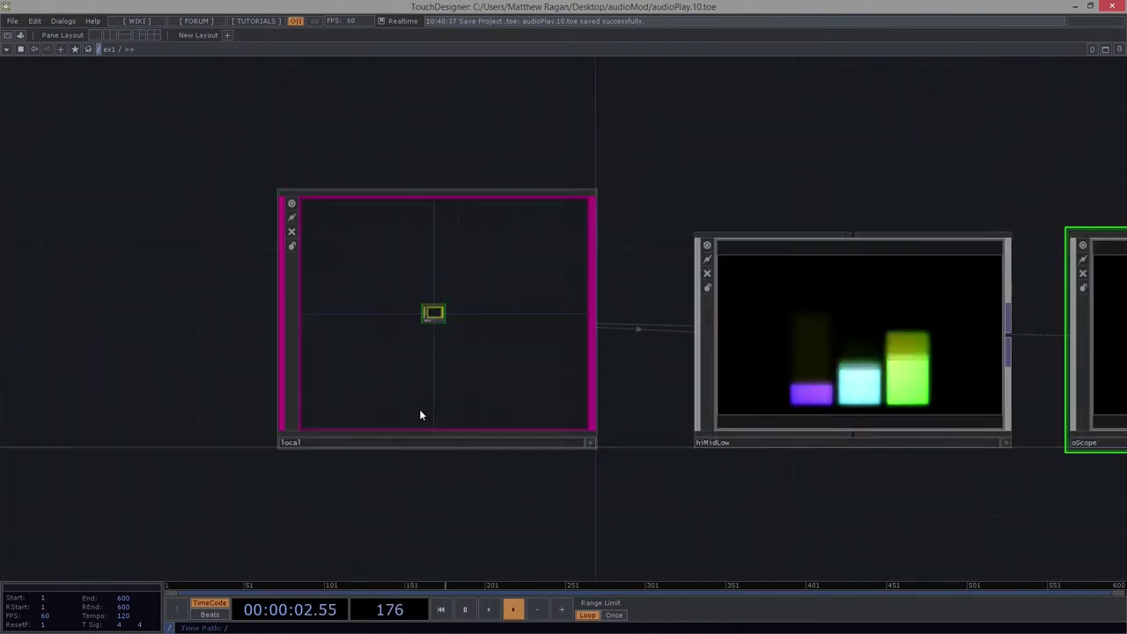
- Add a Select CHOP to the empty network inside the oScope container
left_click_drag(276, 507, 9, 532)
scroll(703, 403, "up", 6)
left_click_drag(702, 403, 572, 463)
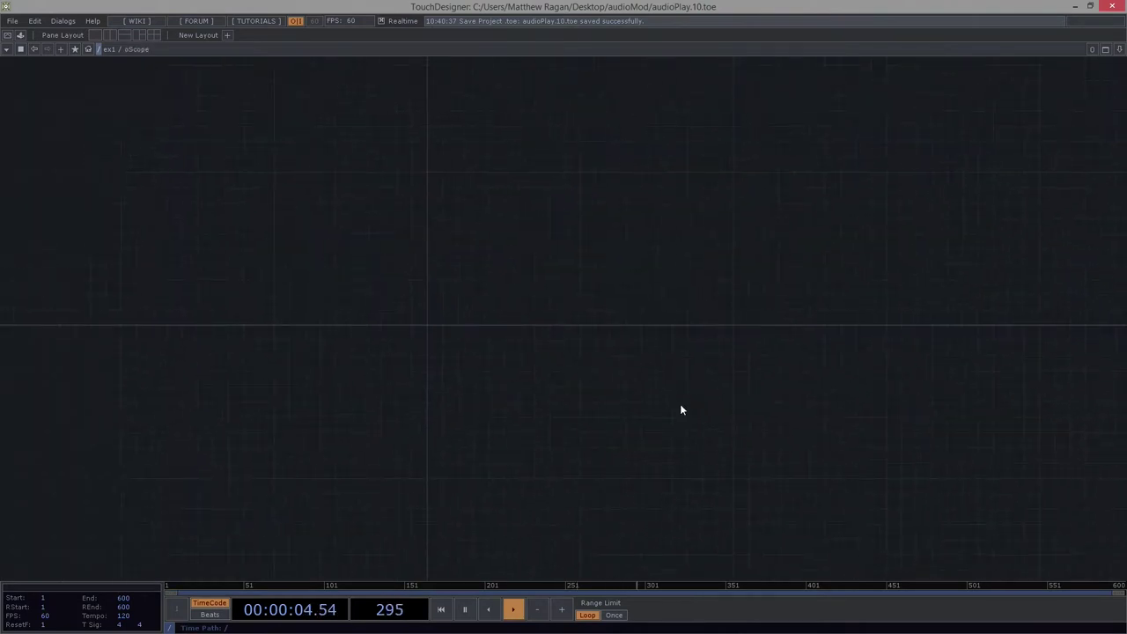
key("h")
key("Tab")
key("Tab")
key("Tab")
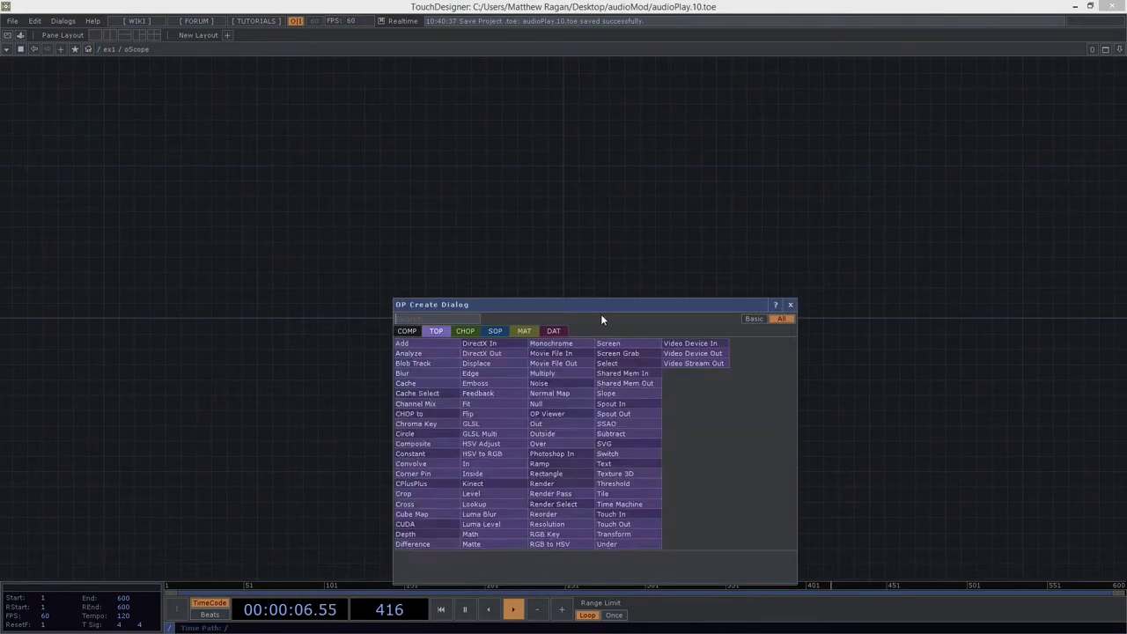
type("sel")
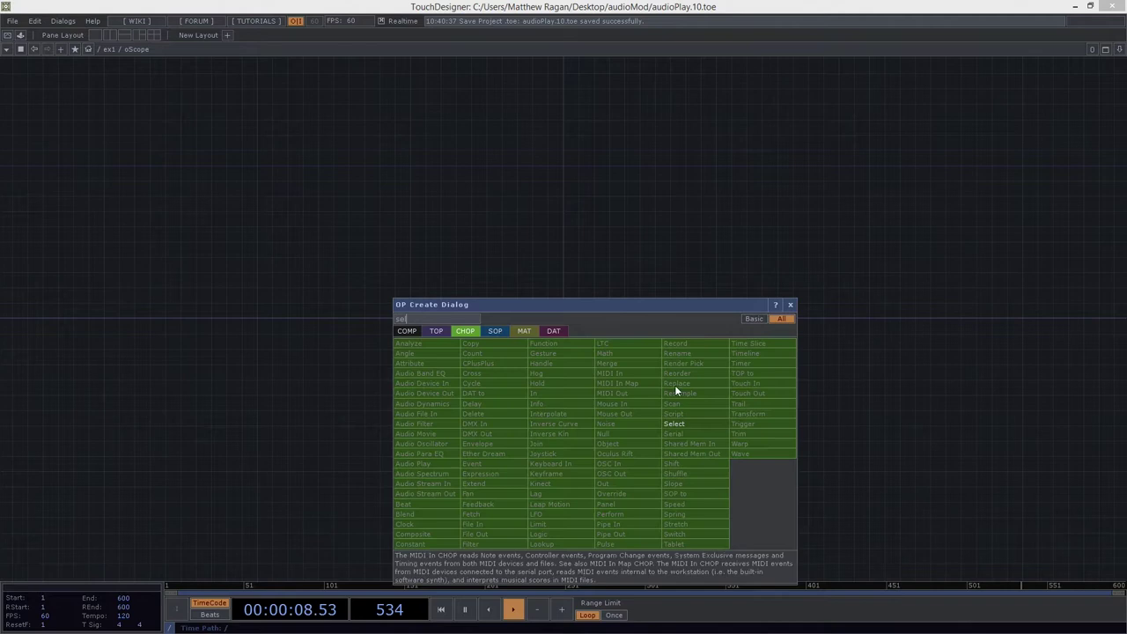
left_click(695, 426)
left_click(540, 308)
scroll(541, 313, "up", 5)
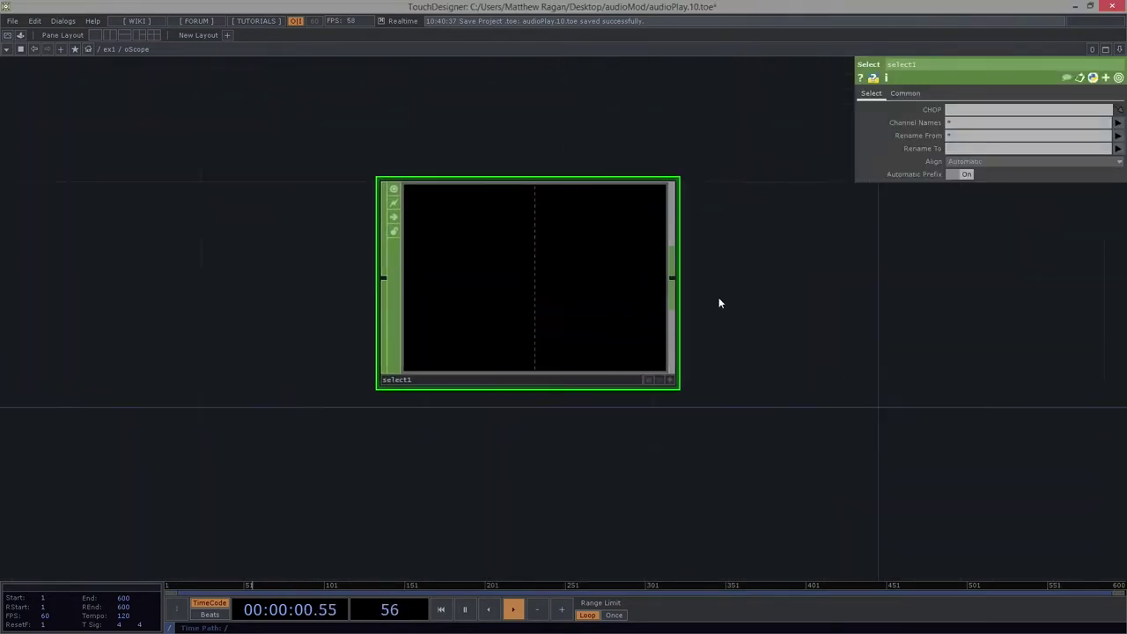
- Set the Select CHOP's source to the expression me.mod.audio.stream and reposition the node in the network
left_click(996, 112)
left_click(936, 110)
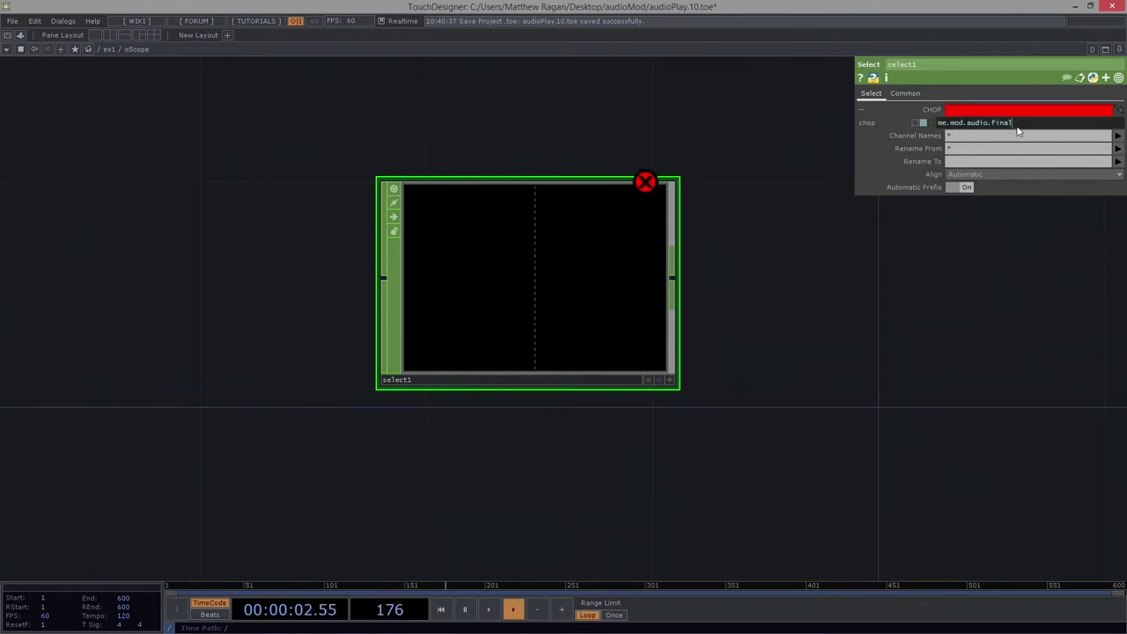
key("Return")
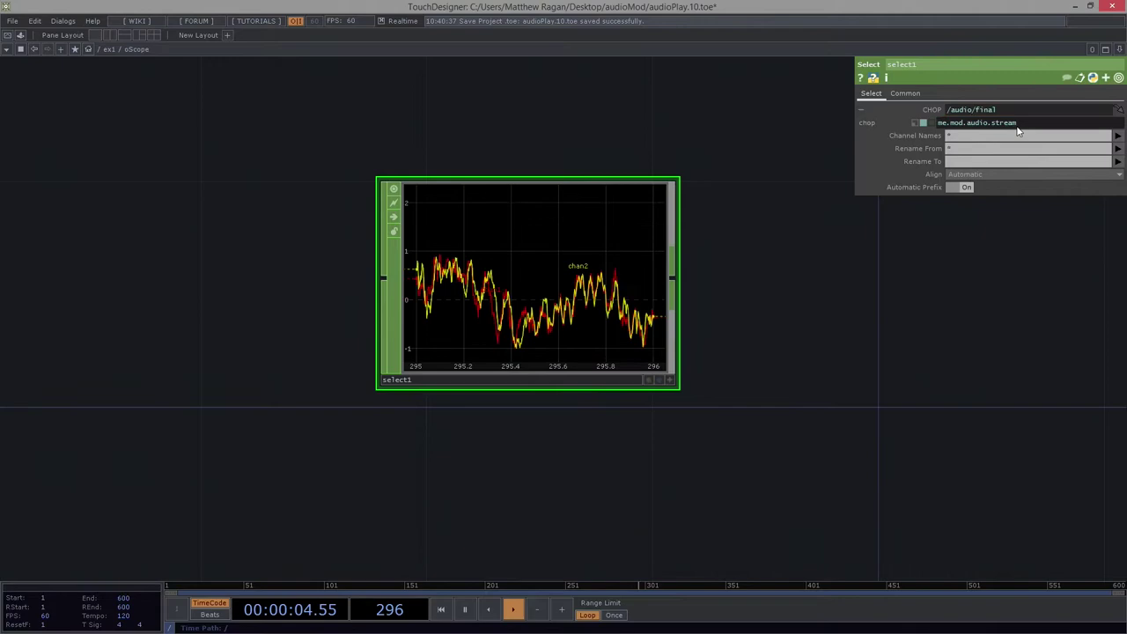
scroll(666, 331, "down", 2)
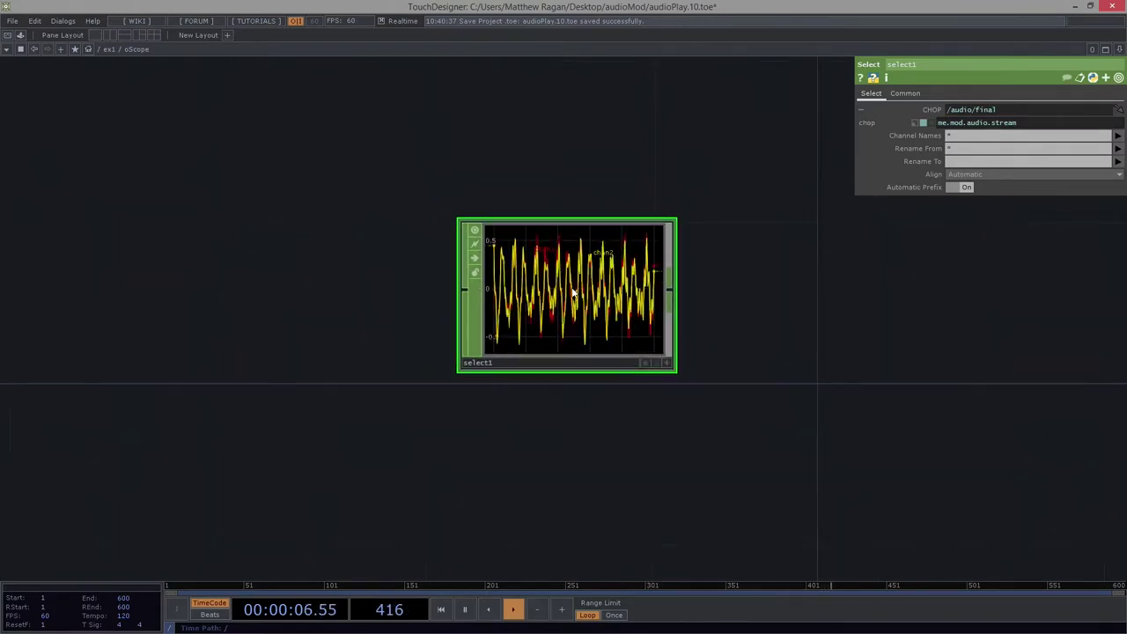
left_click_drag(561, 306, 674, 324)
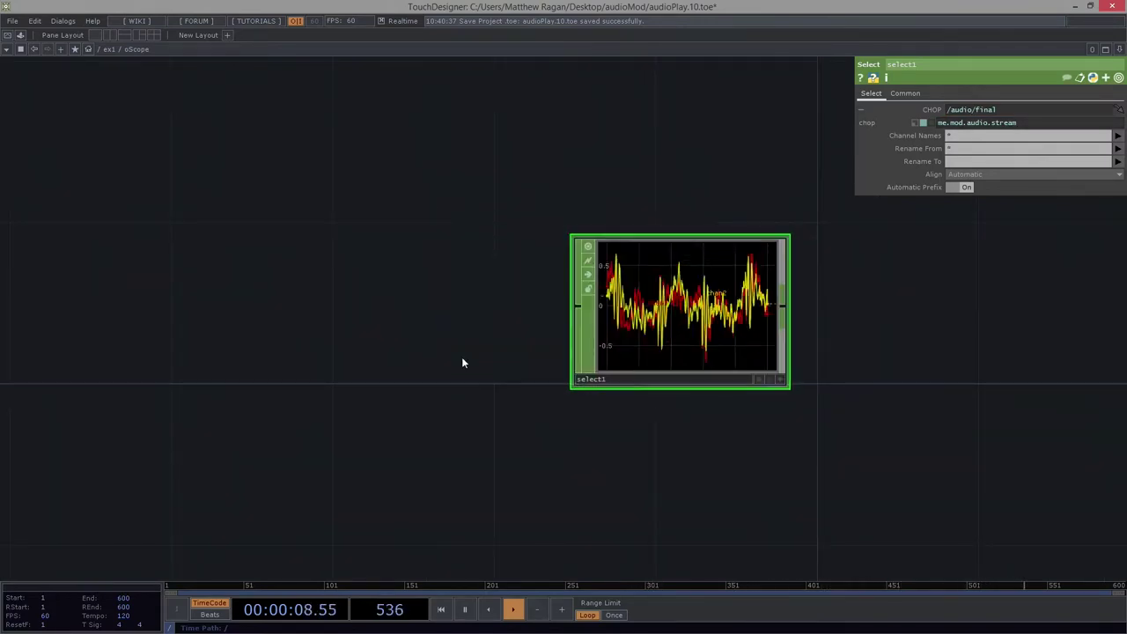
- Split the workspace into two side-by-side panes, framing the Select CHOP in one and the parent ex1 network in the other
left_click(110, 36)
scroll(253, 310, "down", 8)
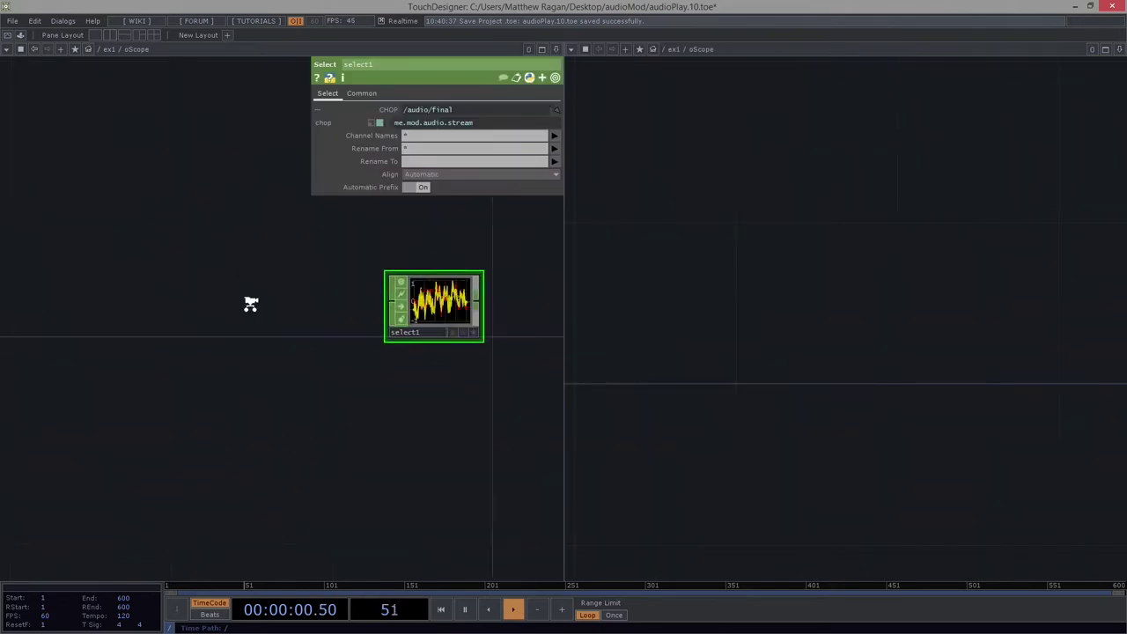
scroll(281, 326, "up", 4)
left_click_drag(250, 322, 269, 334)
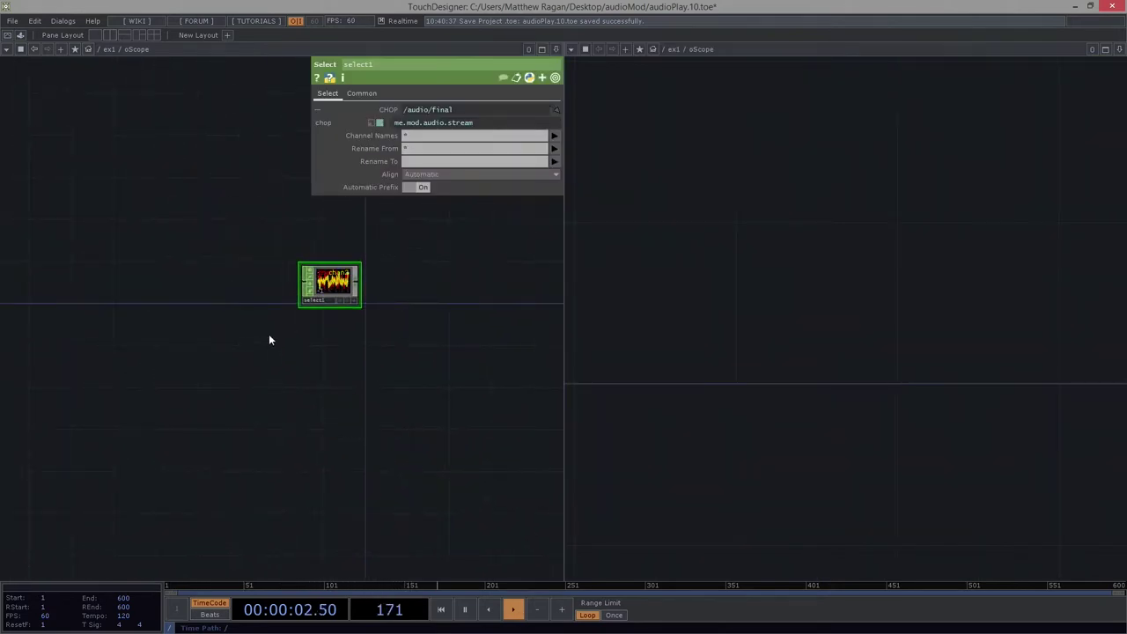
key("h")
scroll(843, 307, "down", 2)
key("u")
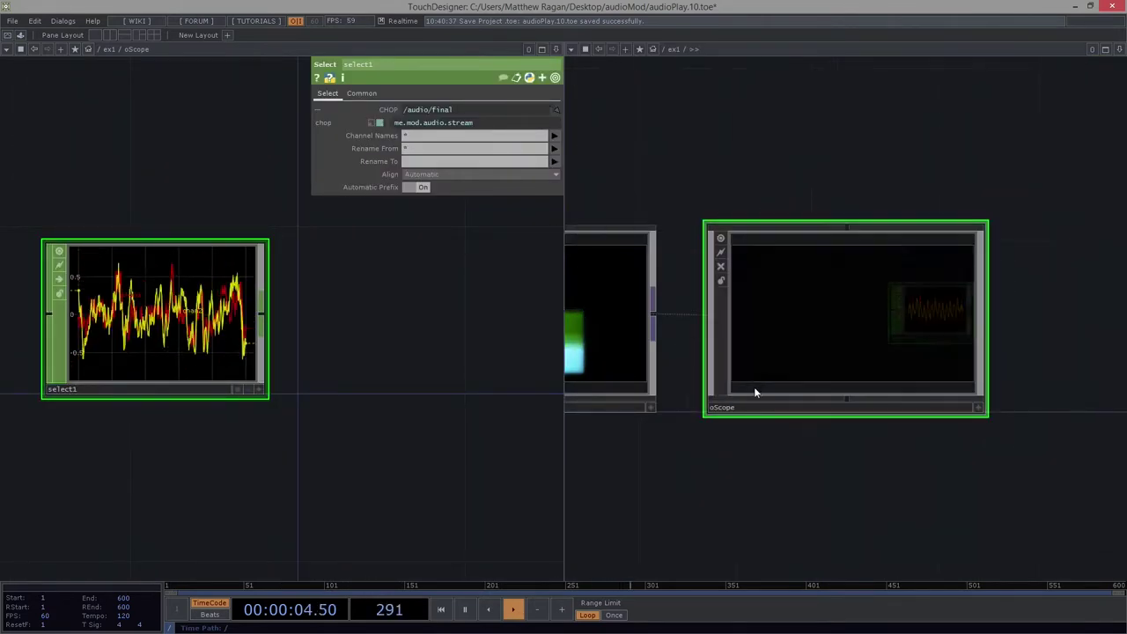
scroll(739, 393, "down", 6)
left_click_drag(725, 367, 871, 273)
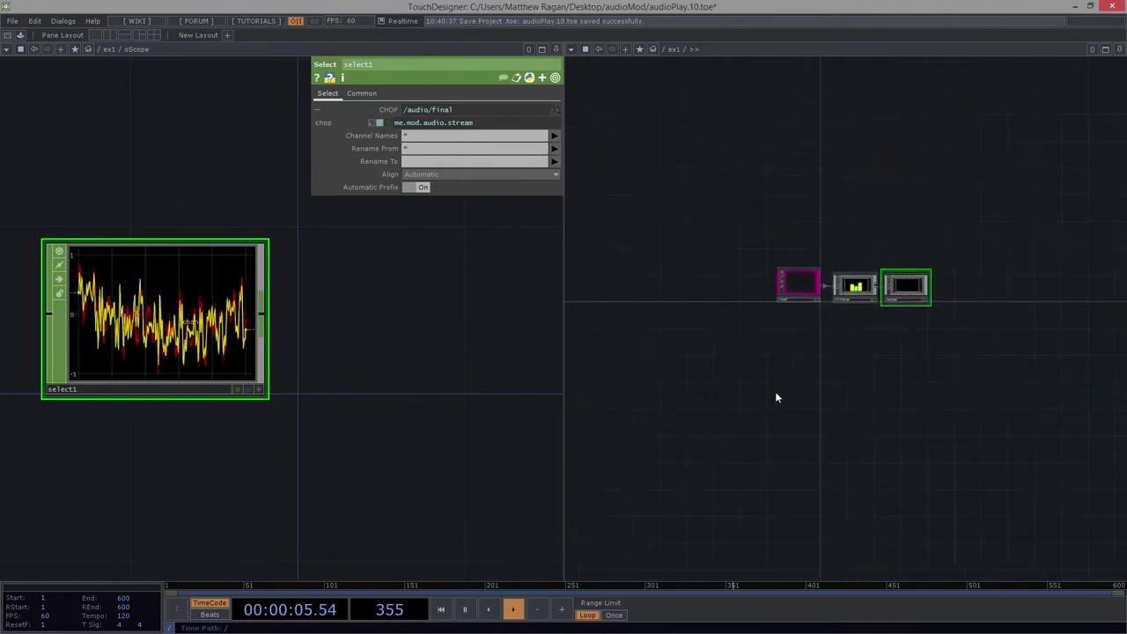
- Examine the final CHOP and the audio device output inside the audio component's network
key("u")
left_click_drag(713, 456, 884, 503)
scroll(673, 362, "up", 8)
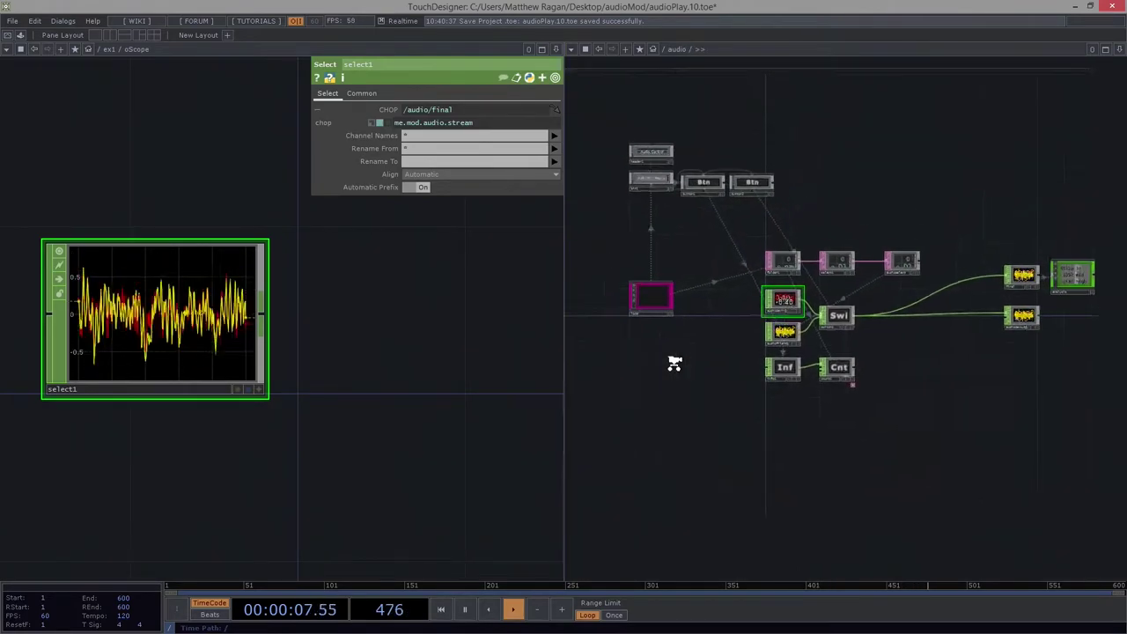
left_click_drag(934, 422, 748, 493)
scroll(860, 391, "up", 6)
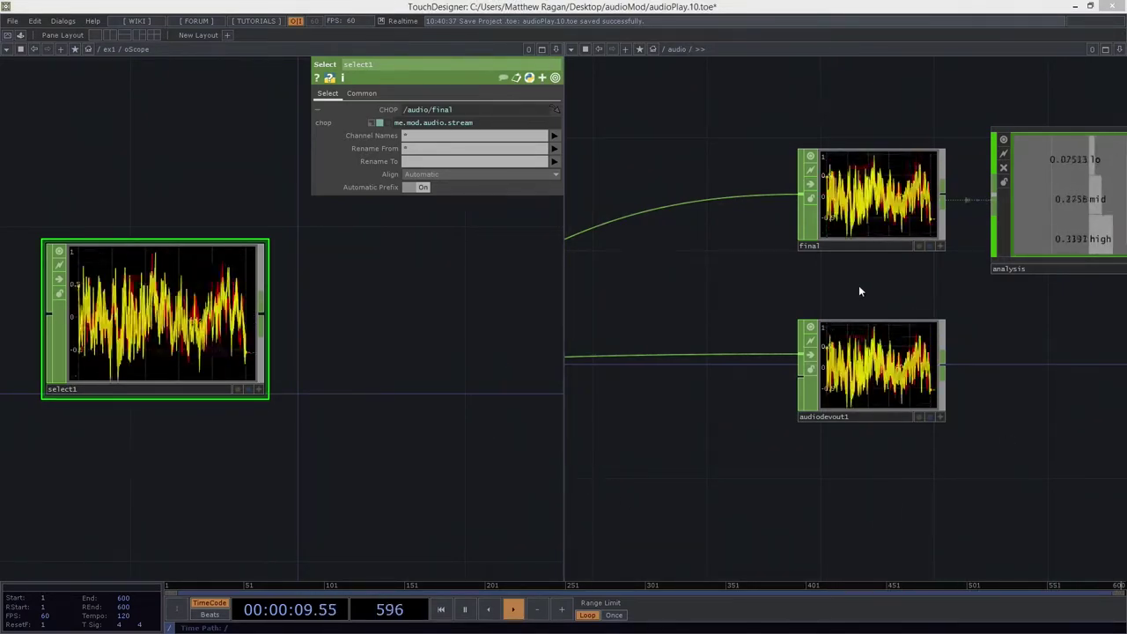
- Close the second pane, leaving only the oScope network with the Select CHOP in view
left_click(1119, 49)
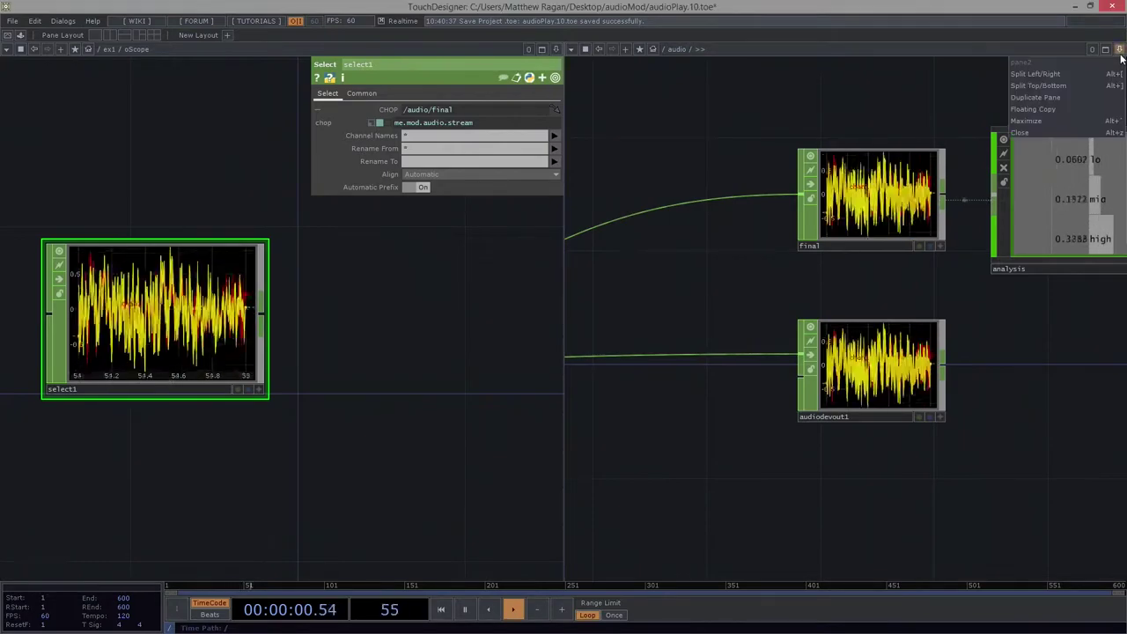
left_click(1051, 133)
left_click_drag(476, 347, 661, 322)
right_click_drag(601, 168, 296, 440)
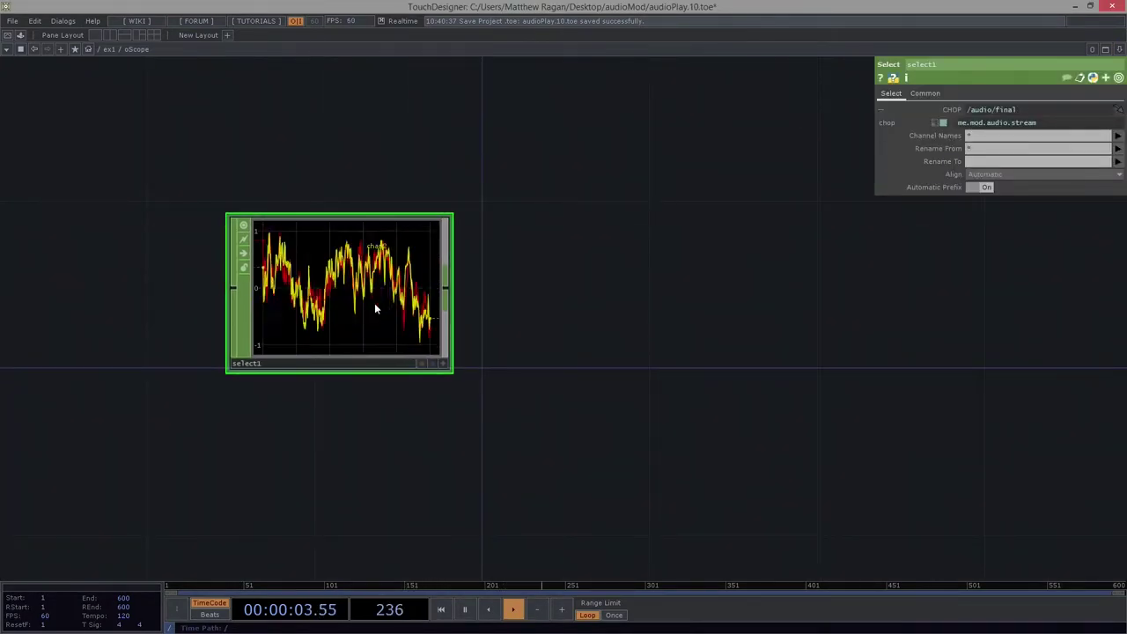
- Limit the Select CHOP's channel names to chan1 and reposition the node in the oScope network
left_click_drag(374, 308, 408, 303)
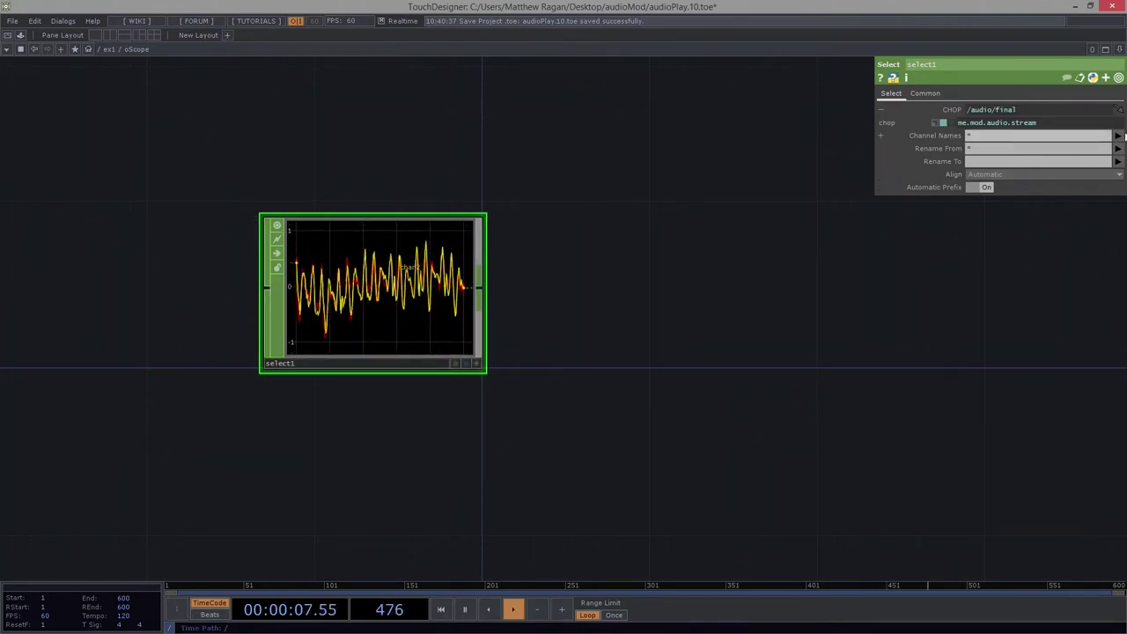
left_click(1118, 136)
left_click(1106, 158)
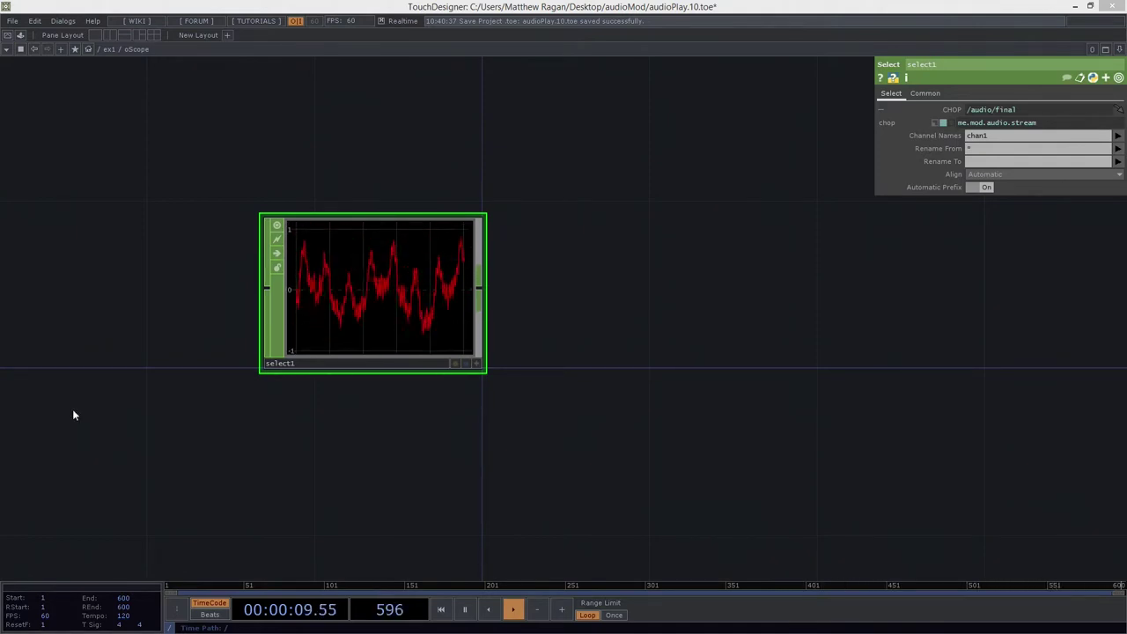
left_click_drag(585, 417, 735, 325)
scroll(734, 325, "down", 2)
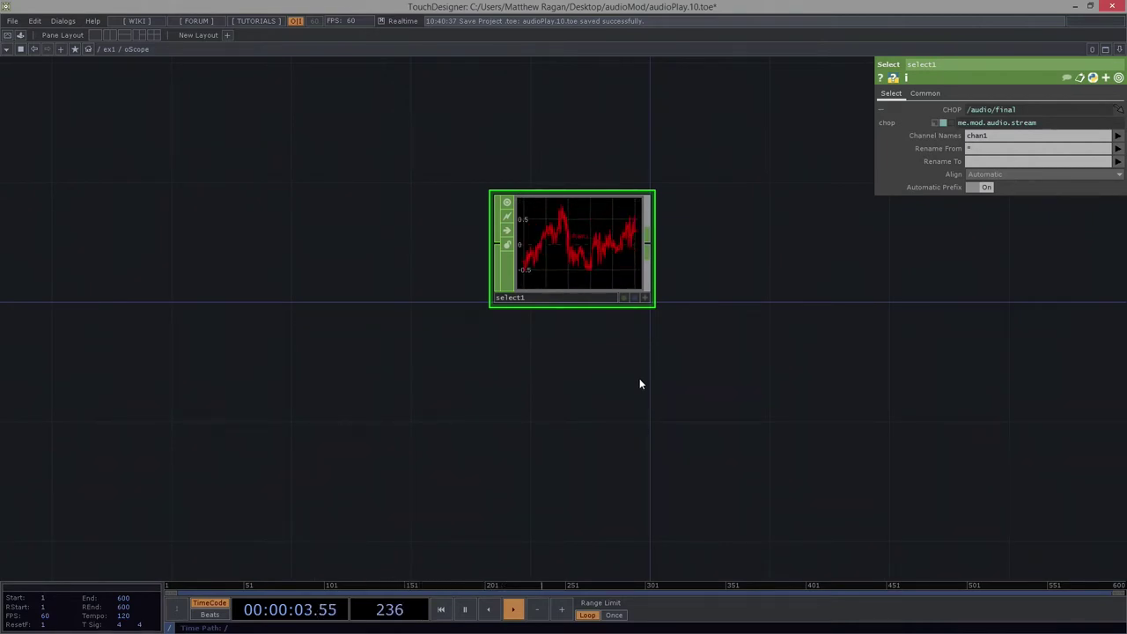
left_click_drag(765, 309, 732, 346)
left_click_drag(541, 298, 435, 297)
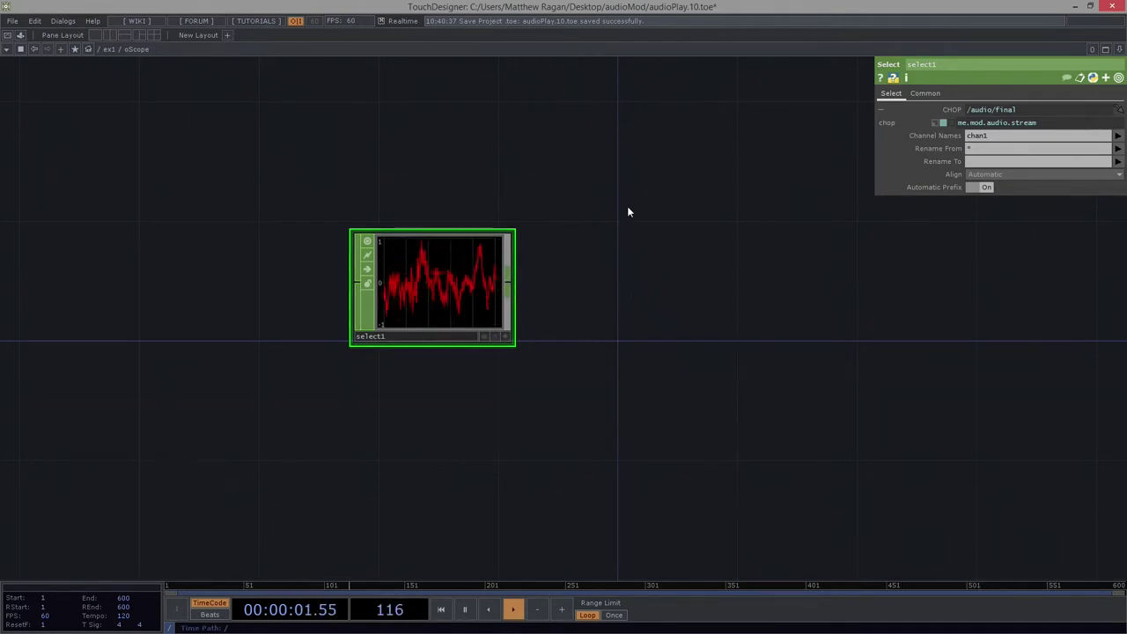
- Add a Camera COMP to the oScope network, above and beside the Select CHOP
scroll(606, 214, "down", 3)
middle_click_drag(714, 283, 742, 298)
left_click_drag(587, 273, 494, 390)
left_click_drag(416, 378, 390, 406)
key("Tab")
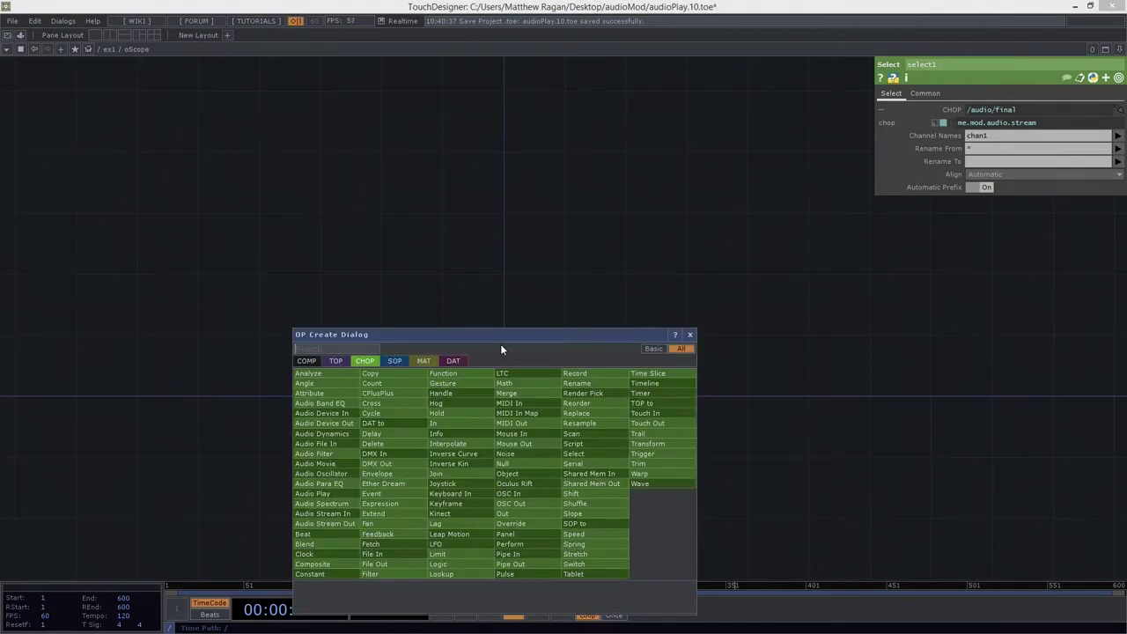
key("Tab")
key("Tab")
key("Tab")
key("Tab")
key("Tab")
key("Tab")
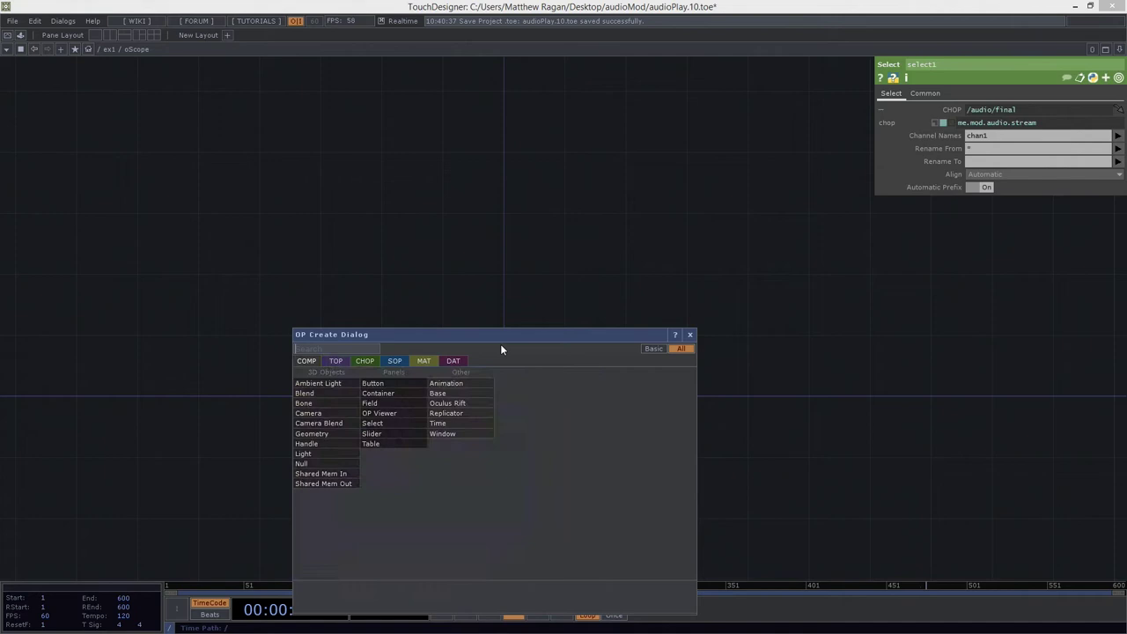
type("cam")
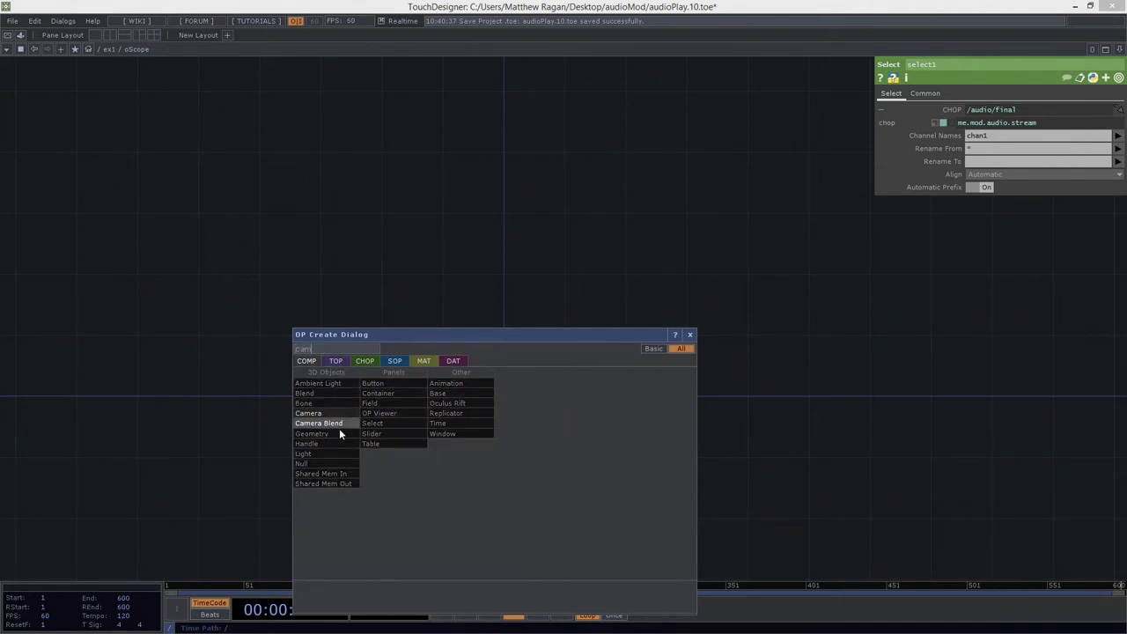
left_click(335, 414)
left_click(498, 292)
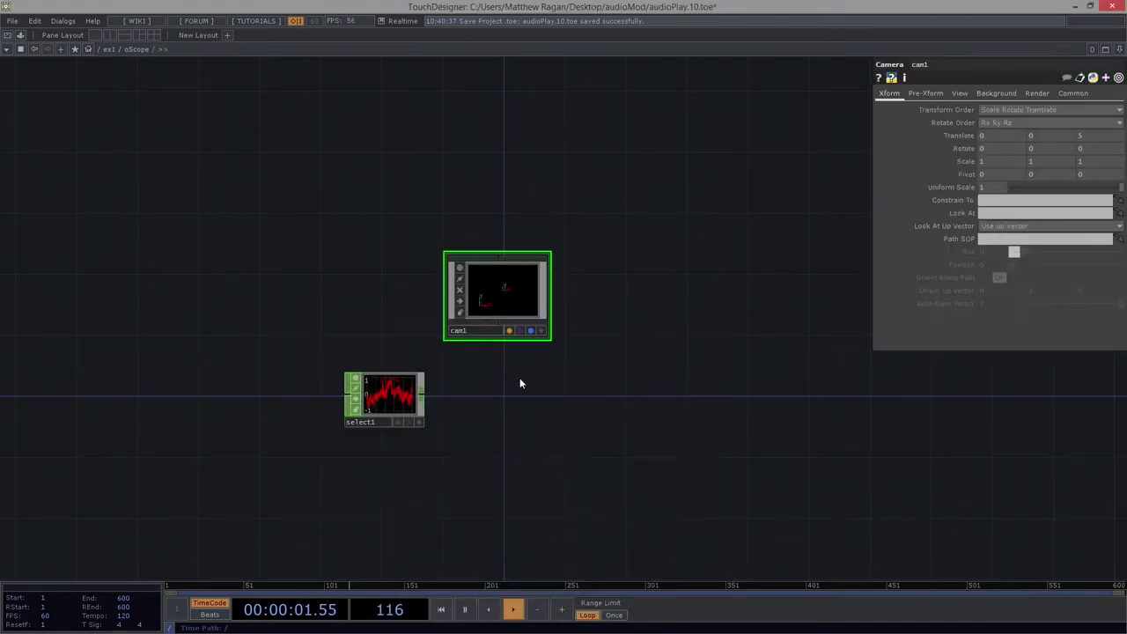
key("Tab")
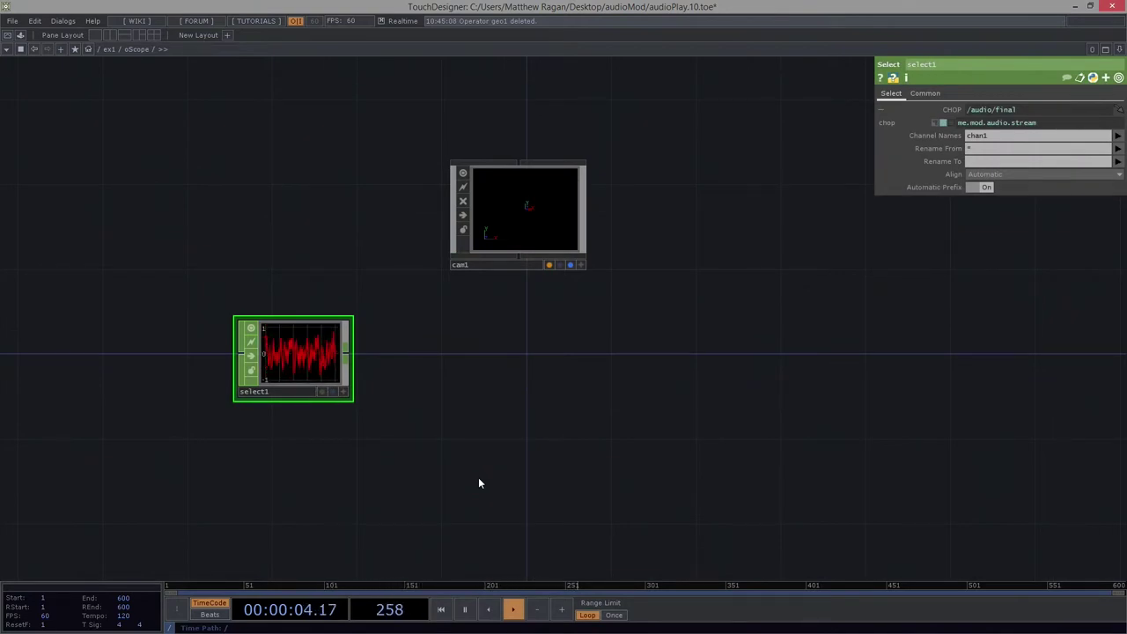
key("Tab")
left_click(284, 368)
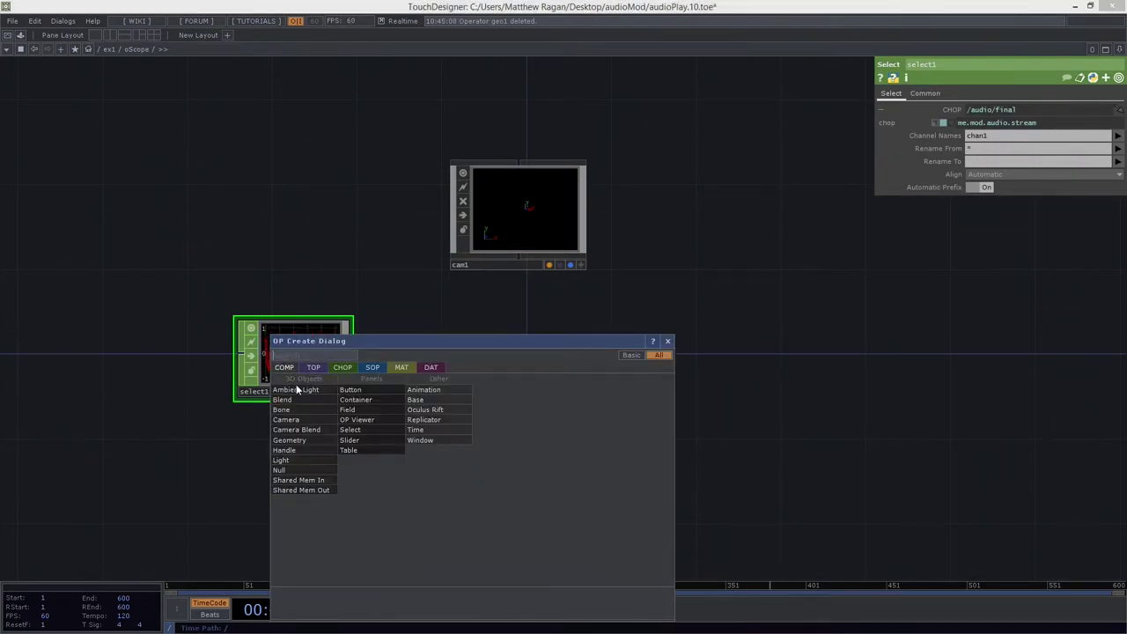
left_click(304, 440)
left_click(509, 358)
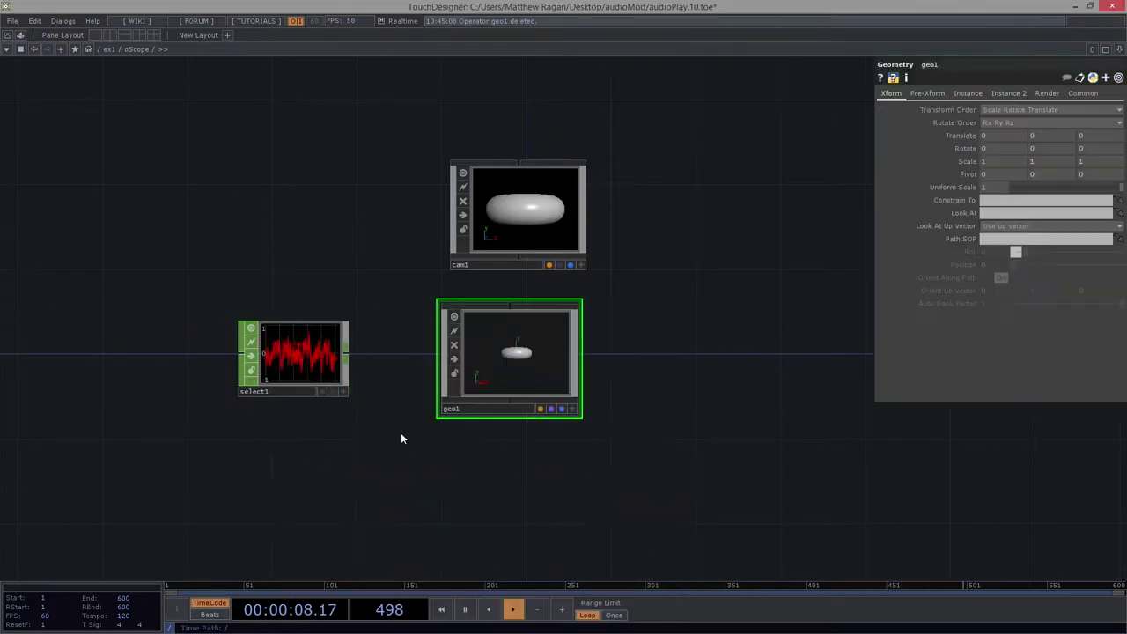
left_click_drag(715, 344, 503, 462)
left_click_drag(514, 343, 531, 343)
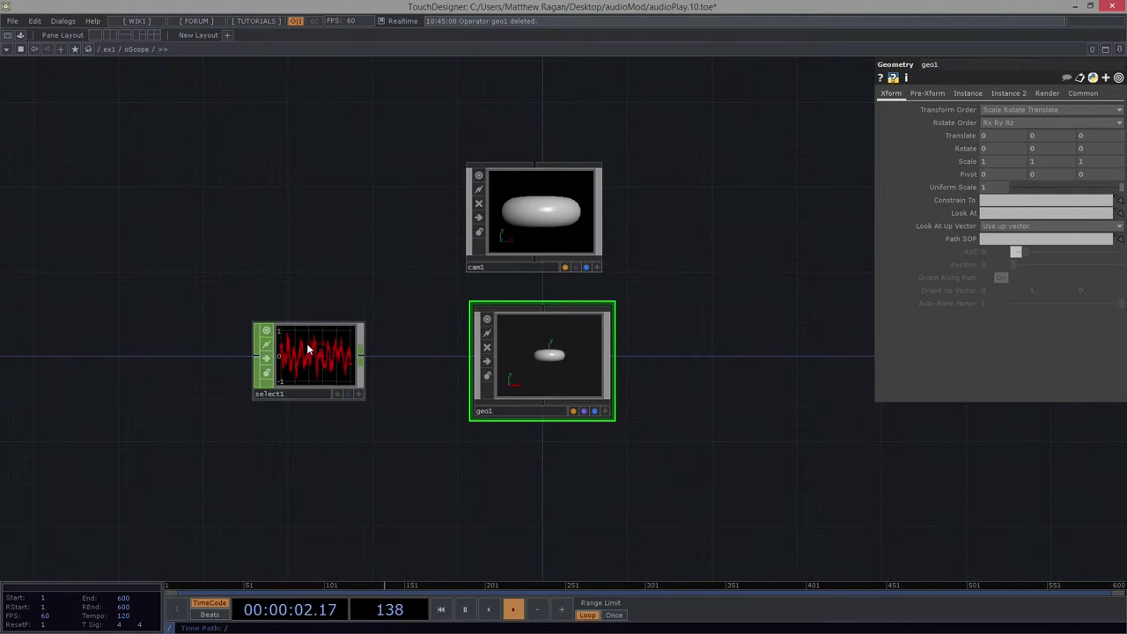
key("Delete")
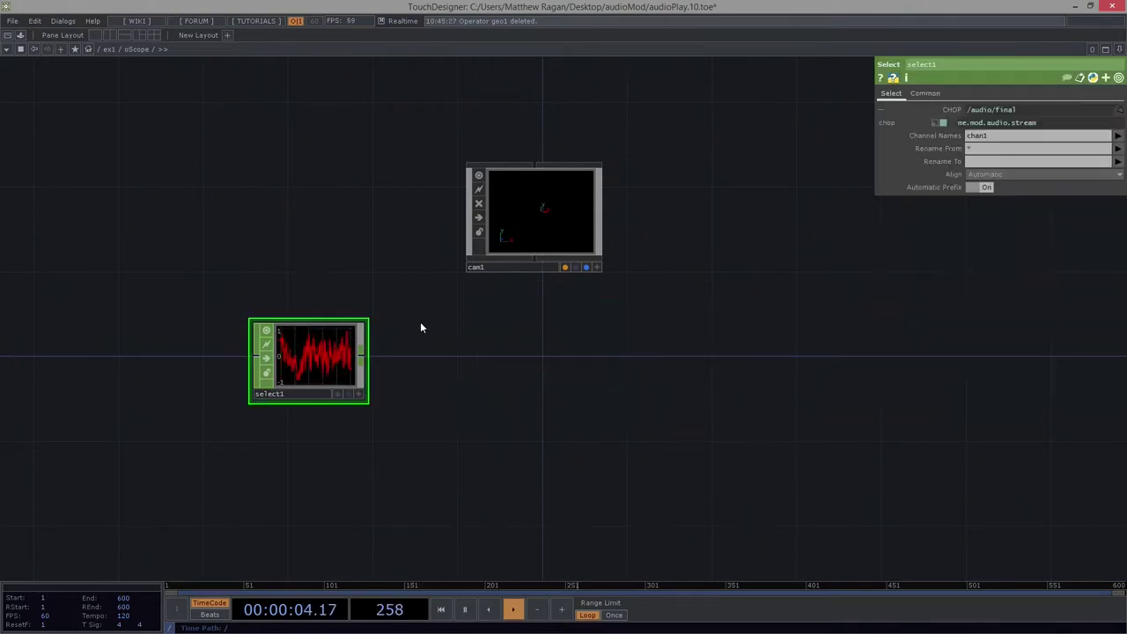
- Add a Geometry COMP wired from the Select CHOP's output and align it beneath the camera
right_click(361, 357)
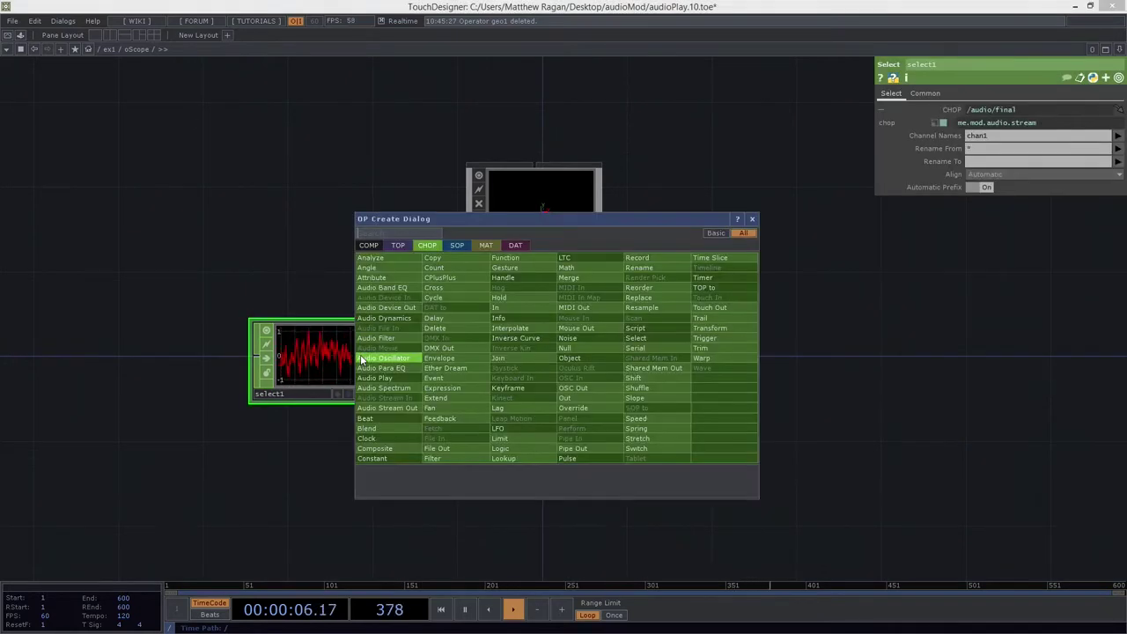
left_click(368, 245)
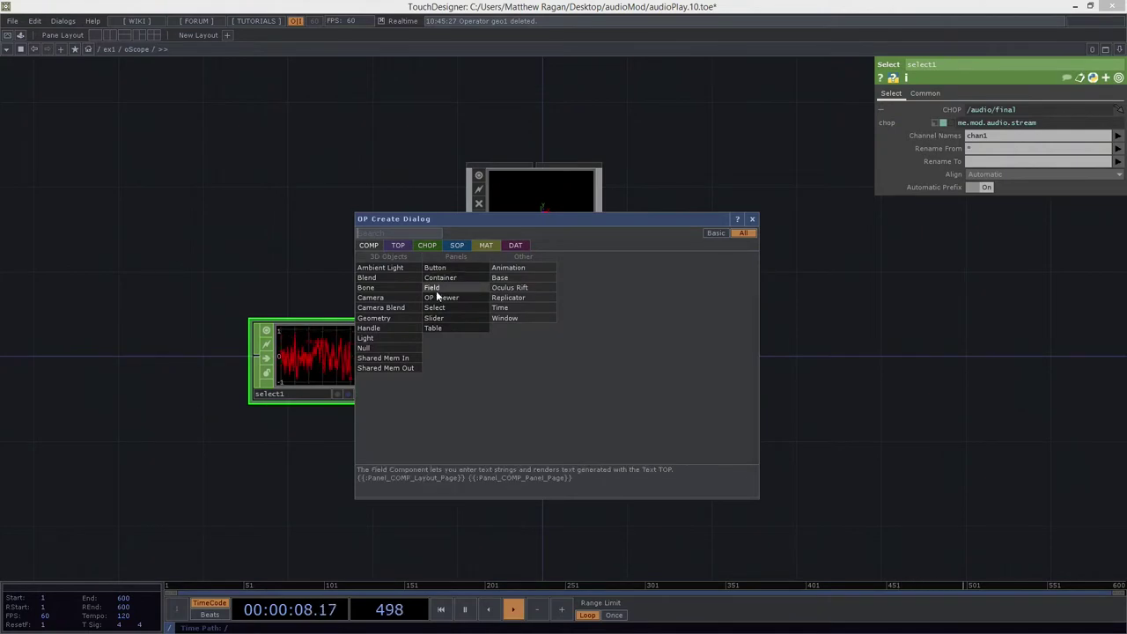
type("geo")
left_click(392, 318)
left_click(531, 359)
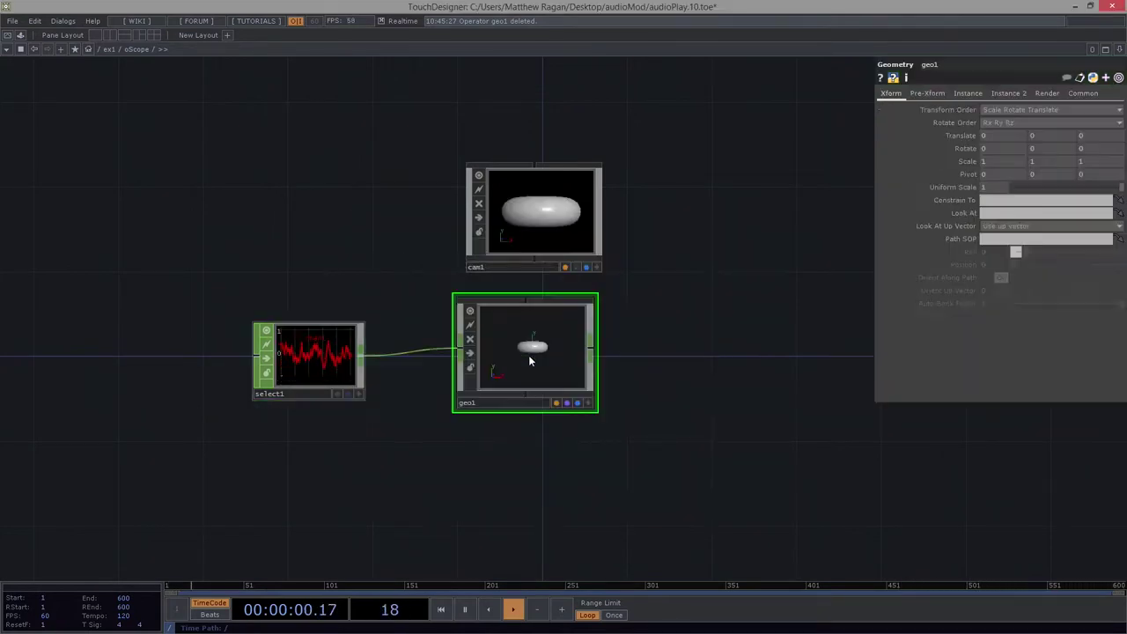
left_click_drag(529, 351, 538, 351)
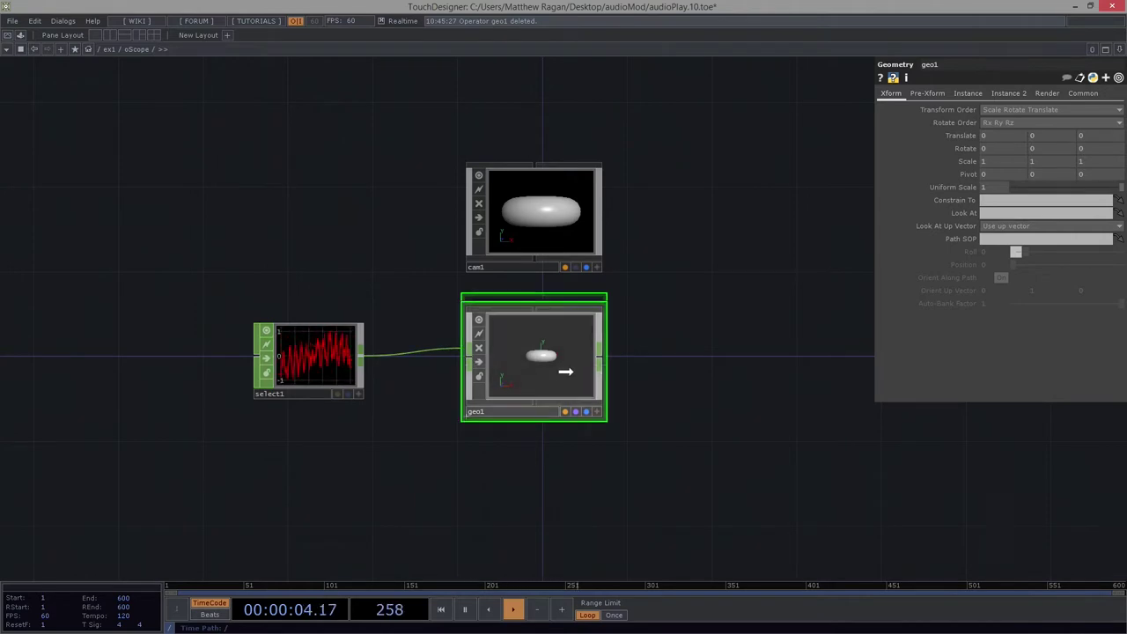
- Go inside the Geometry COMP and delete its default torus
scroll(515, 352, "up", 1)
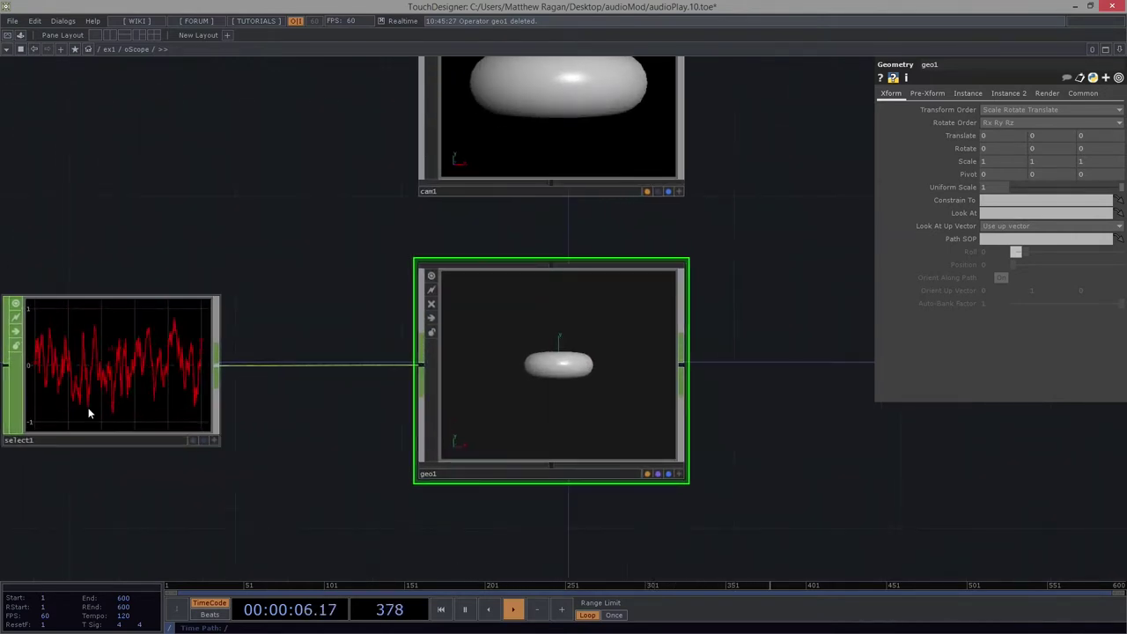
scroll(493, 378, "up", 2)
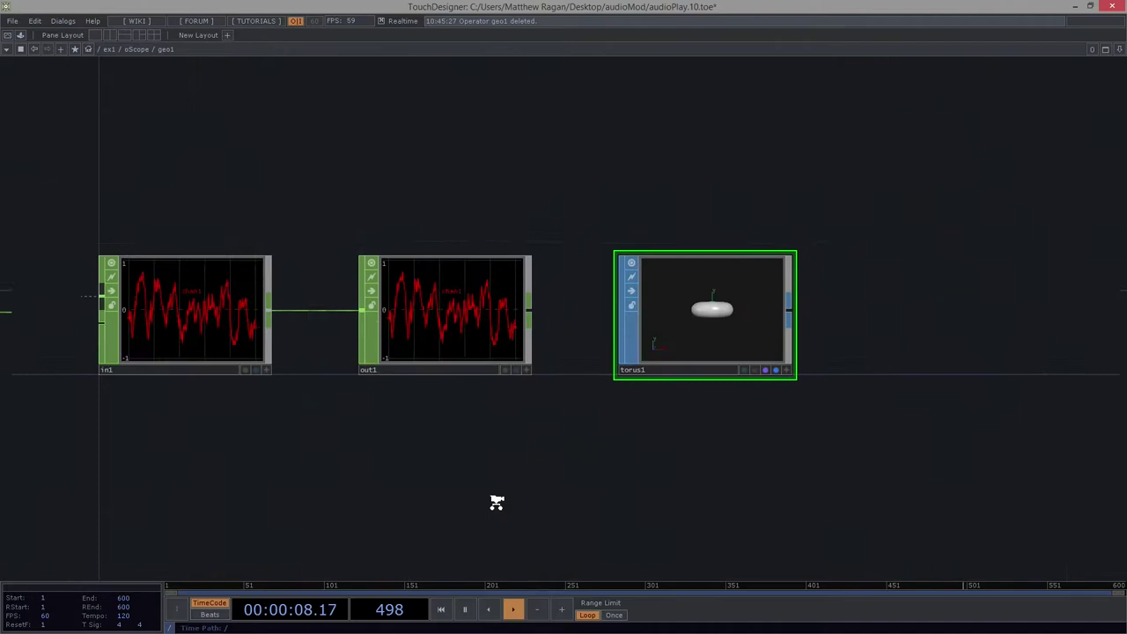
key("p")
scroll(606, 398, "down", 2)
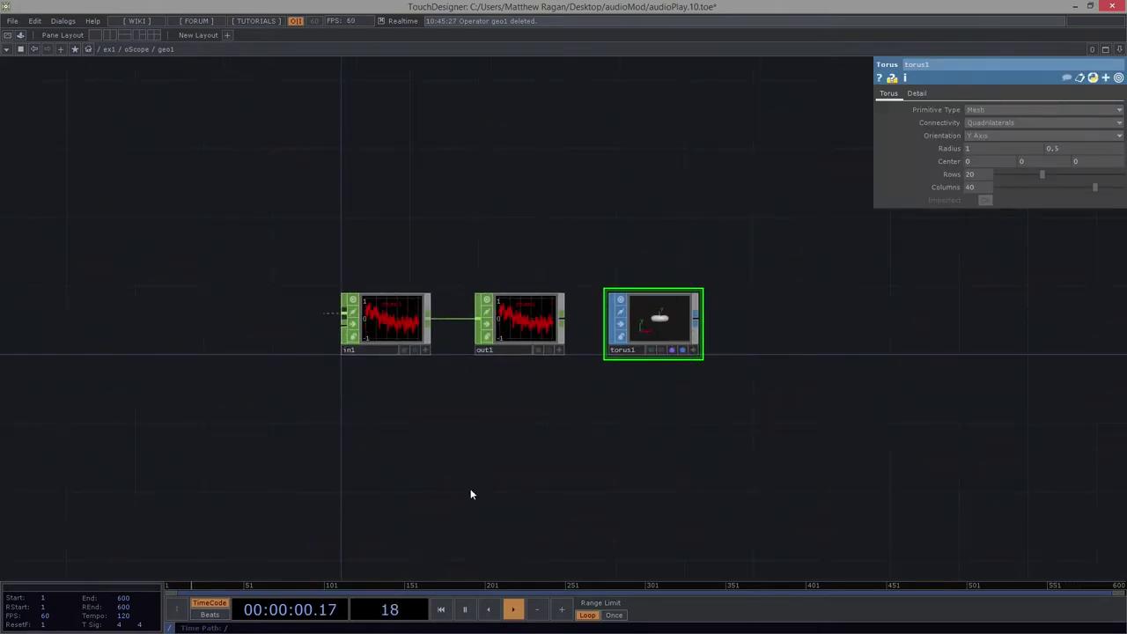
scroll(476, 476, "down", 2)
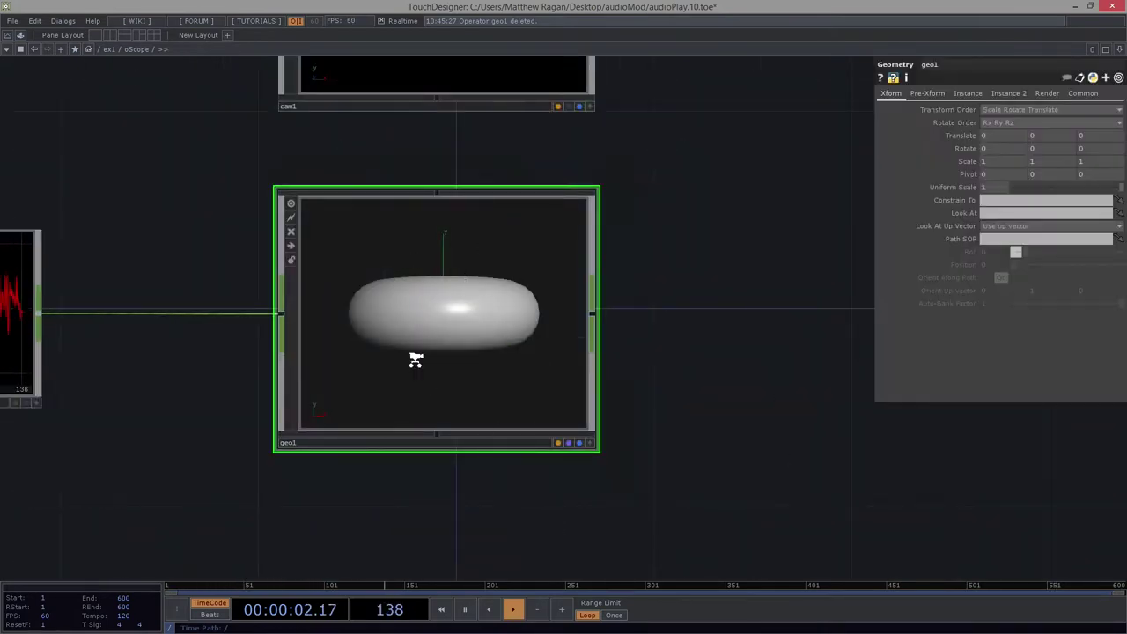
scroll(414, 358, "down", 2)
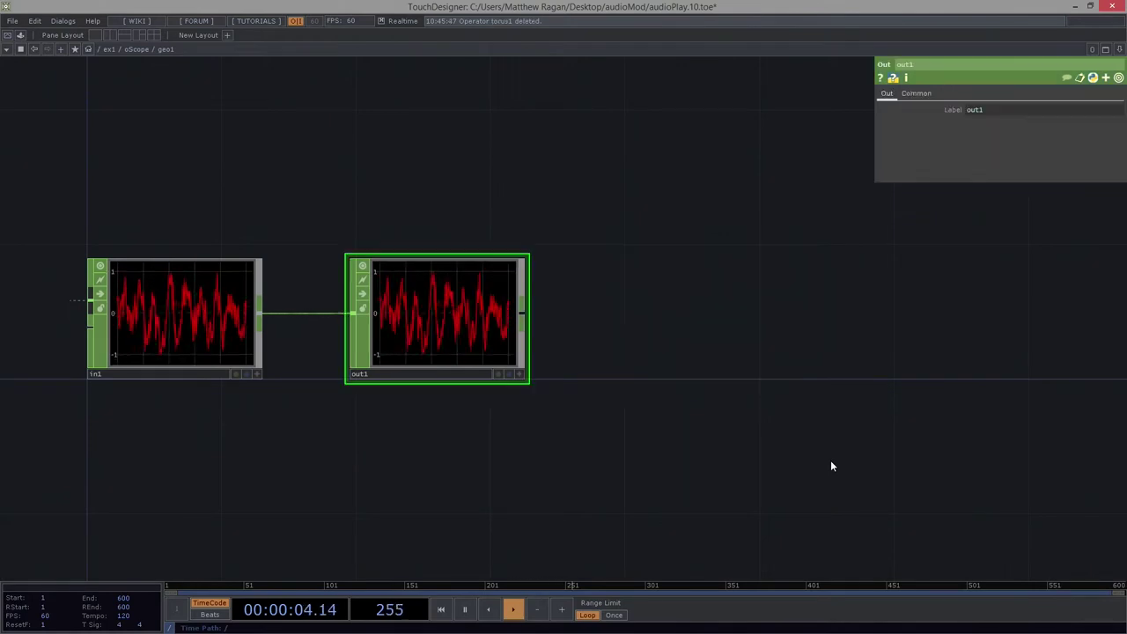
- Move the Out CHOP far away from the In CHOP to make room for operators between them
scroll(419, 350, "down", 2)
left_click_drag(419, 350, 987, 350)
left_click_drag(626, 463, 544, 399)
left_click_drag(895, 286, 961, 277)
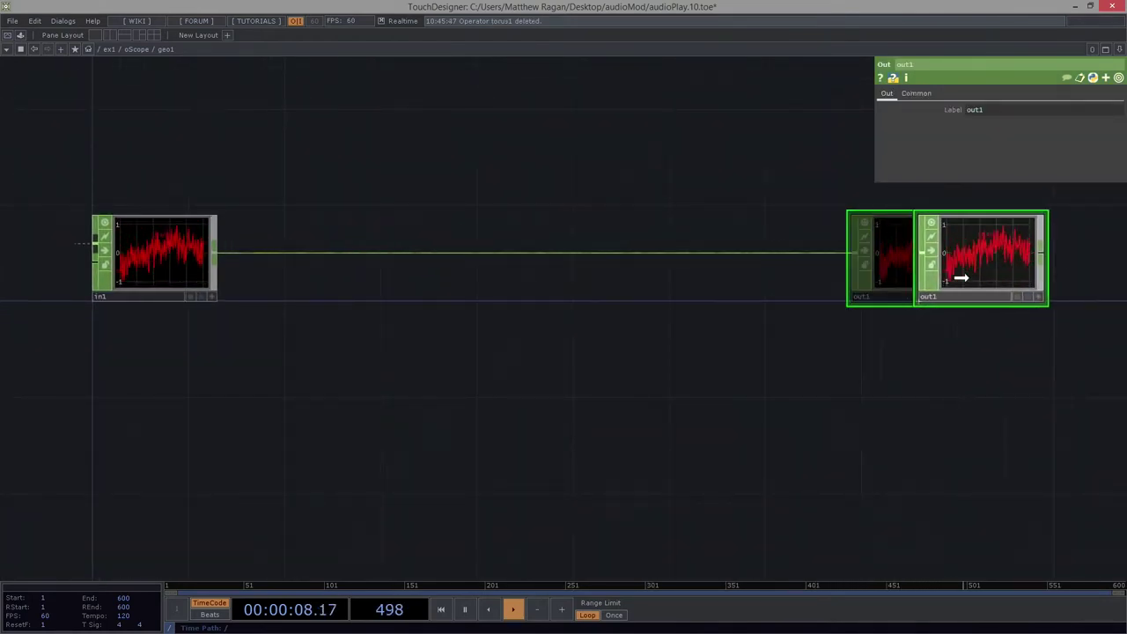
scroll(755, 353, "down", 2)
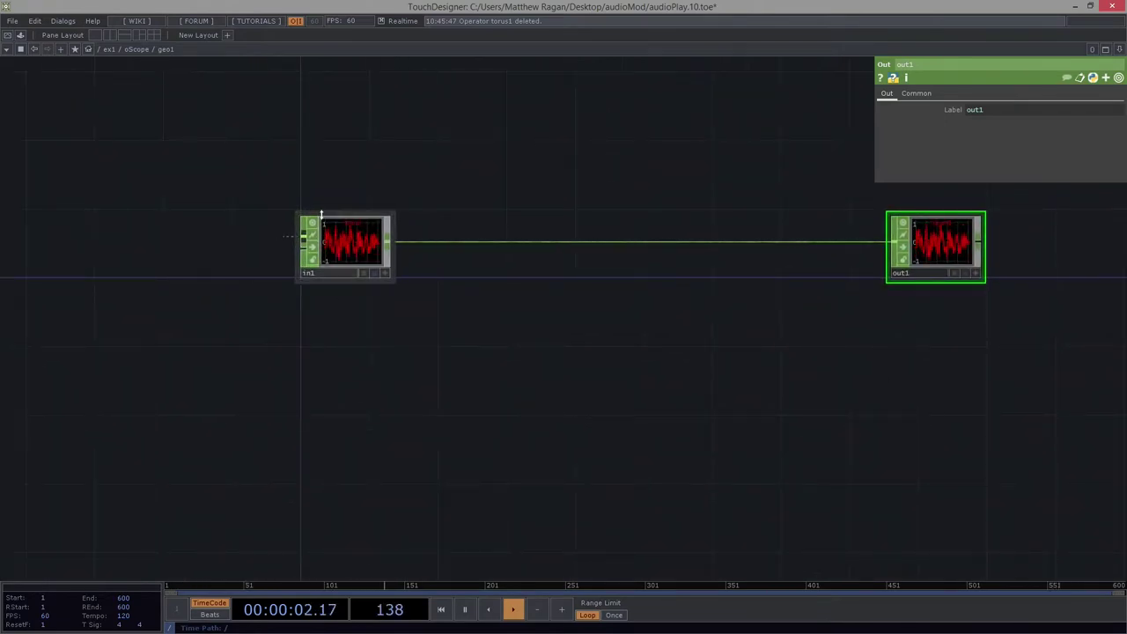
- Pause the timeline to examine the waveform in the In CHOP, and resume playback
scroll(312, 284, "up", 5)
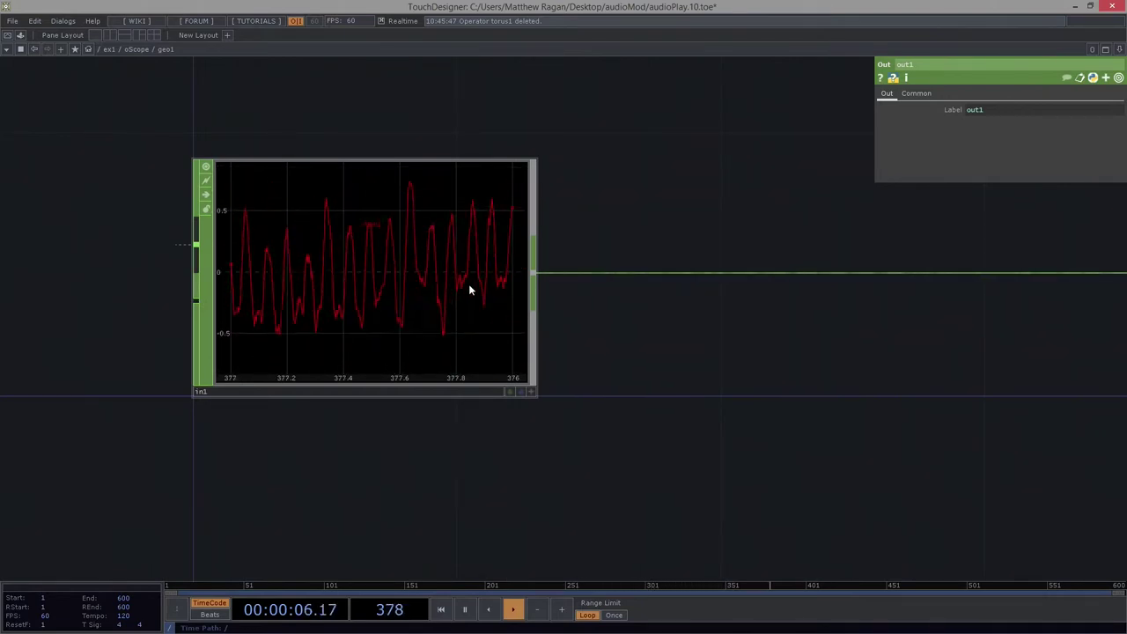
left_click(461, 614)
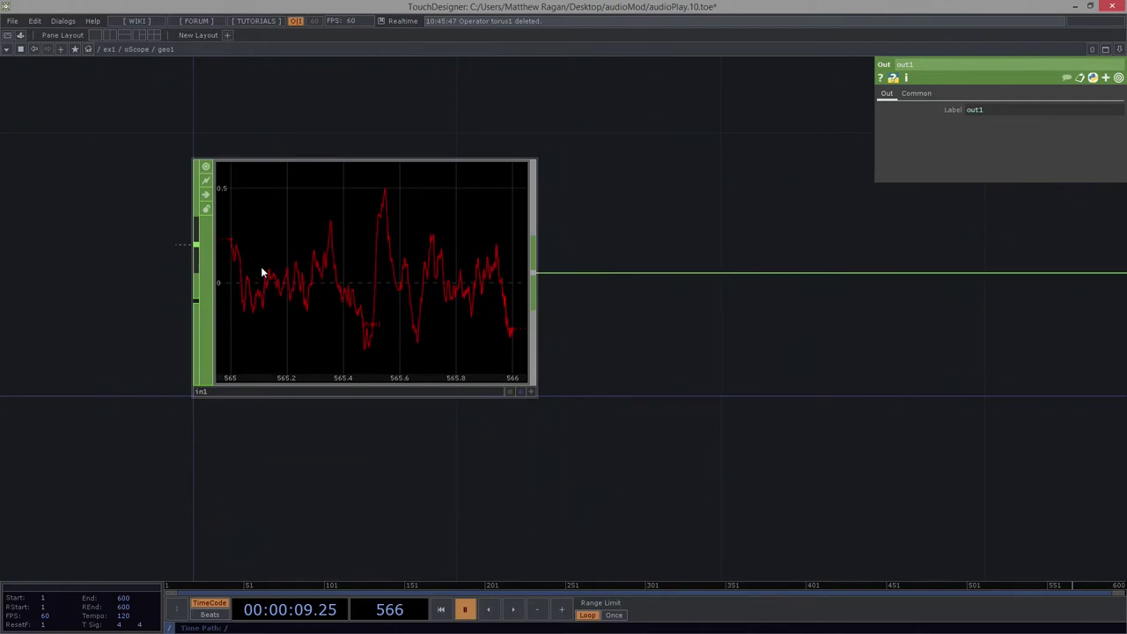
left_click(510, 610)
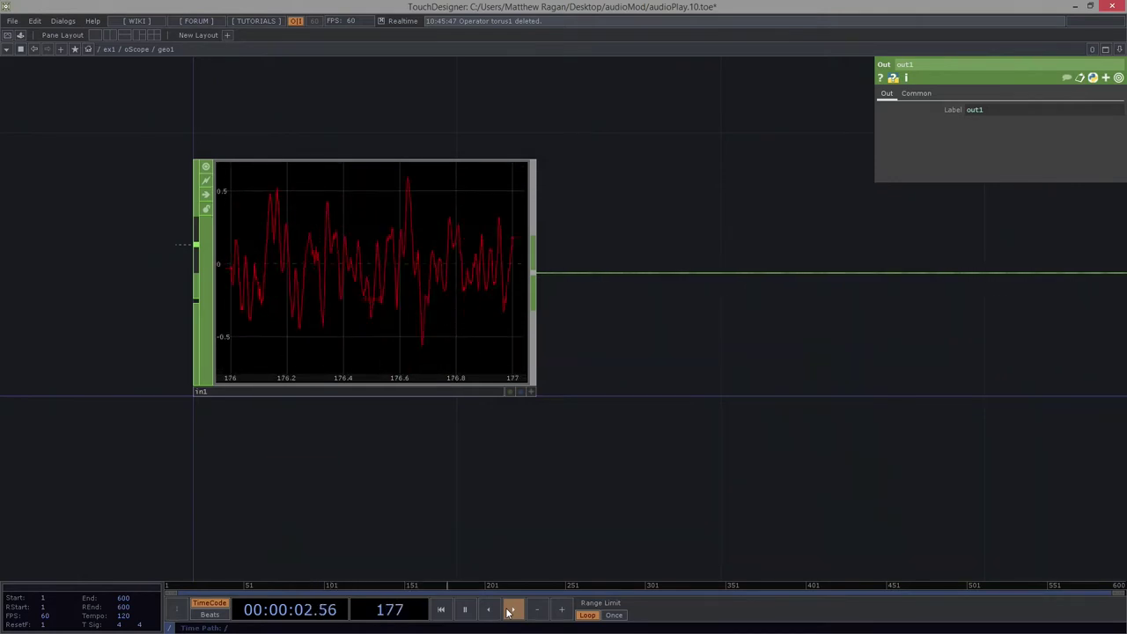
- Add a Line SOP below the In CHOP inside the Geometry COMP
left_click_drag(454, 496, 350, 371)
scroll(349, 370, "down", 4)
key("Tab")
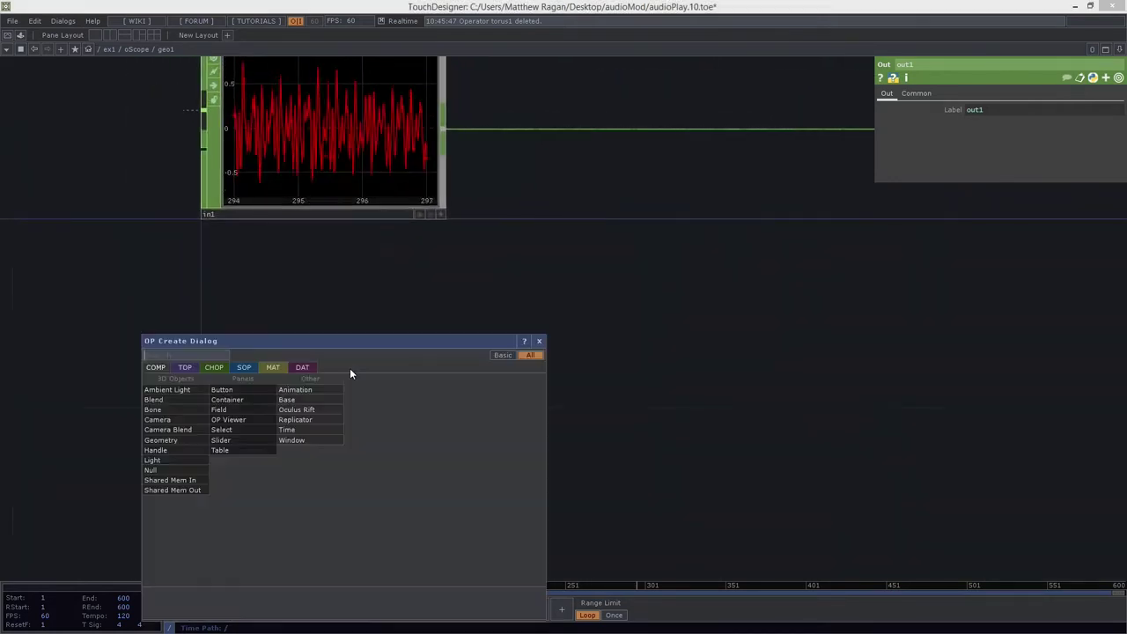
key("Tab")
key("Tab")
key("Tab")
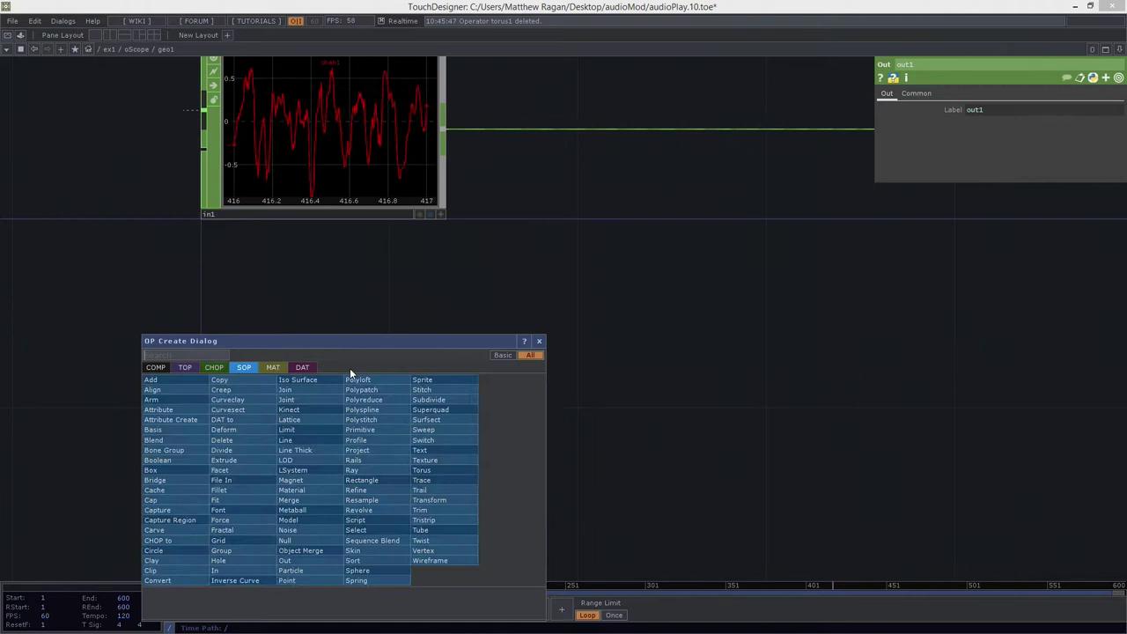
type("line")
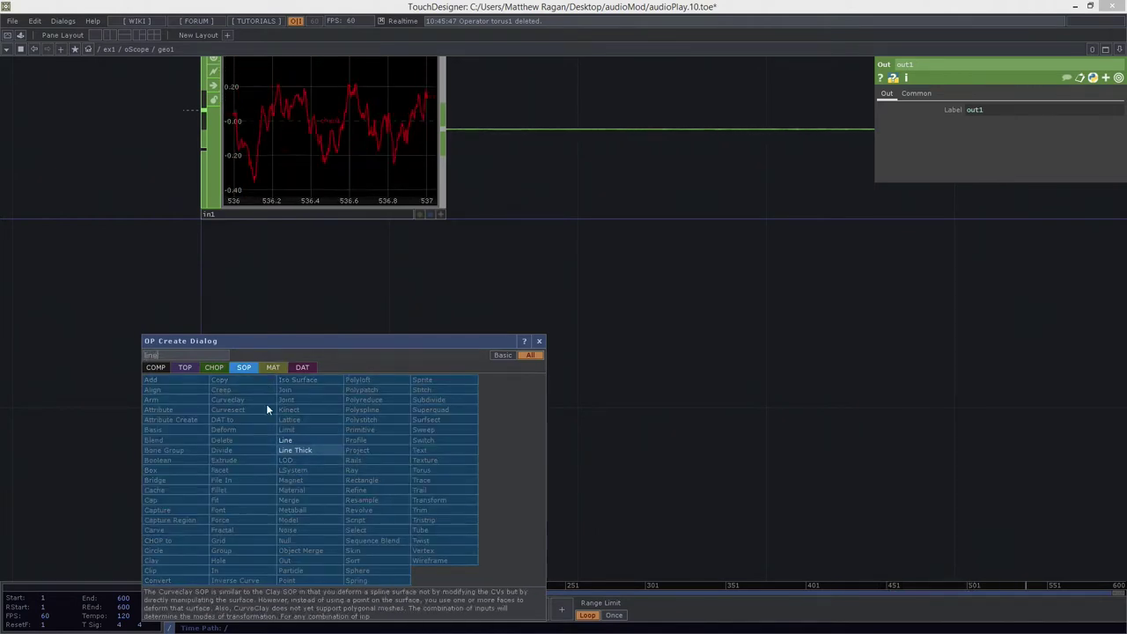
left_click(285, 439)
left_click(303, 438)
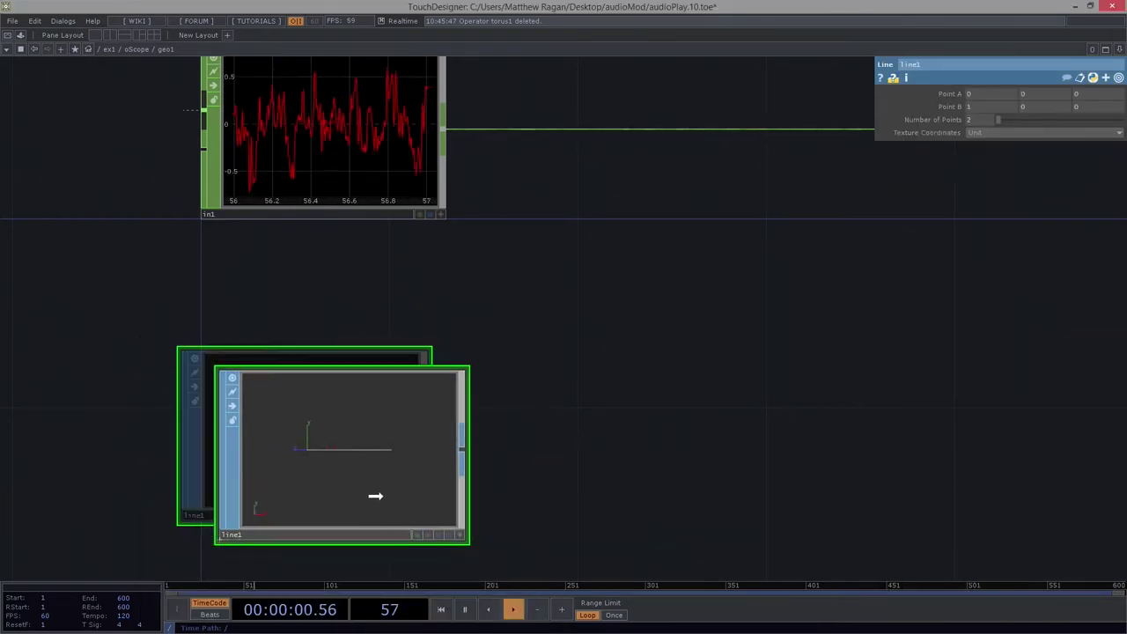
- Place the Line SOP directly below the In CHOP, lined up with its edge
left_click_drag(376, 496, 359, 512)
left_click_drag(589, 489, 467, 333)
scroll(468, 332, "down", 3)
left_click_drag(288, 319, 289, 332)
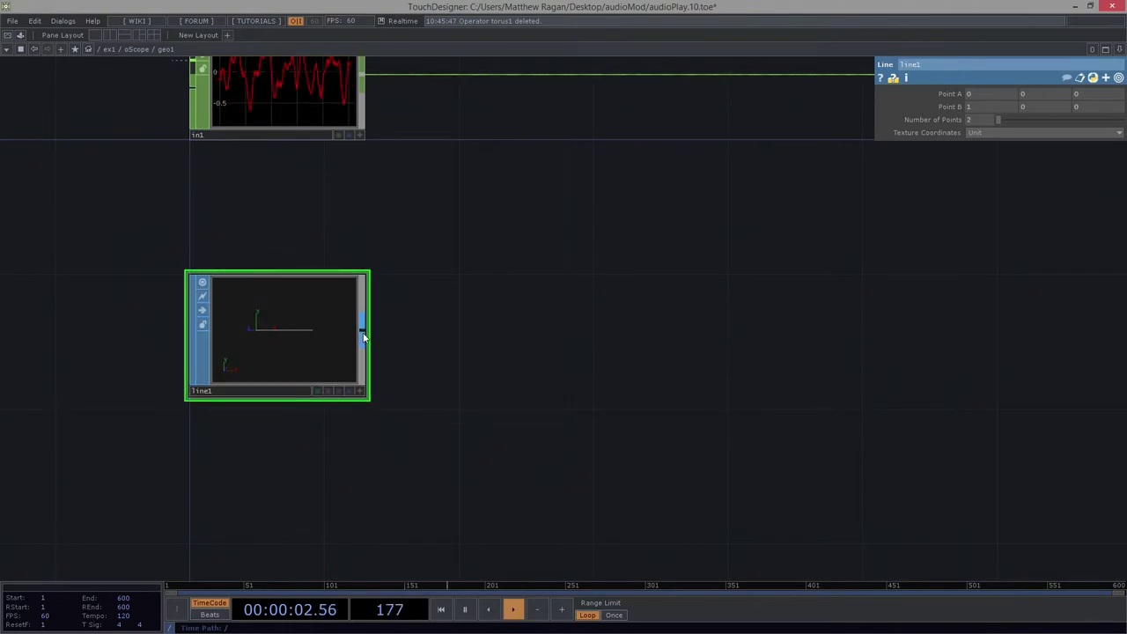
- Add a CHOP to SOP fed by the Line SOP and place it in the same row
right_click(362, 335)
type("chop")
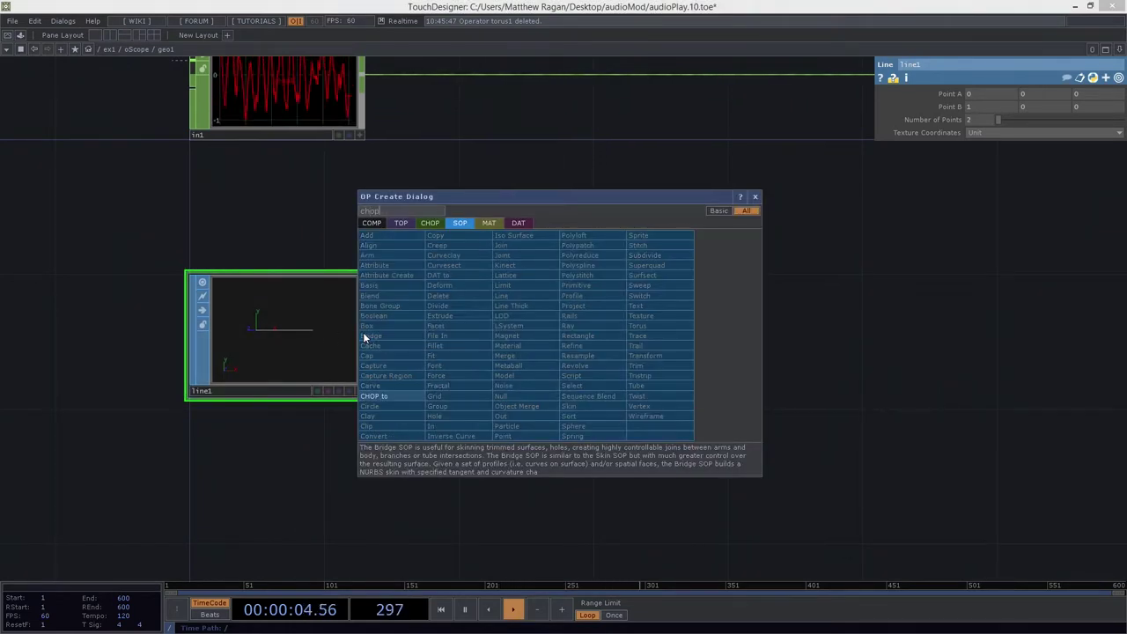
left_click(392, 396)
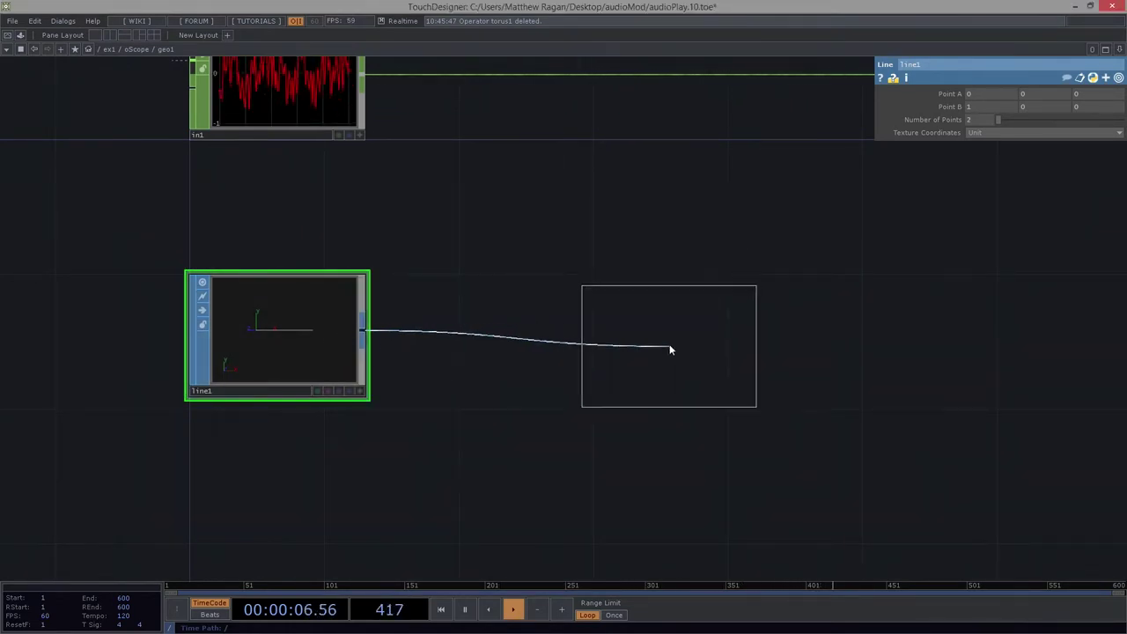
left_click(685, 355)
left_click_drag(687, 359, 680, 345)
- Connect a Null SOP after the CHOP to SOP, place it below the Out CHOP, and turn on its display and render flags
right_click(759, 332)
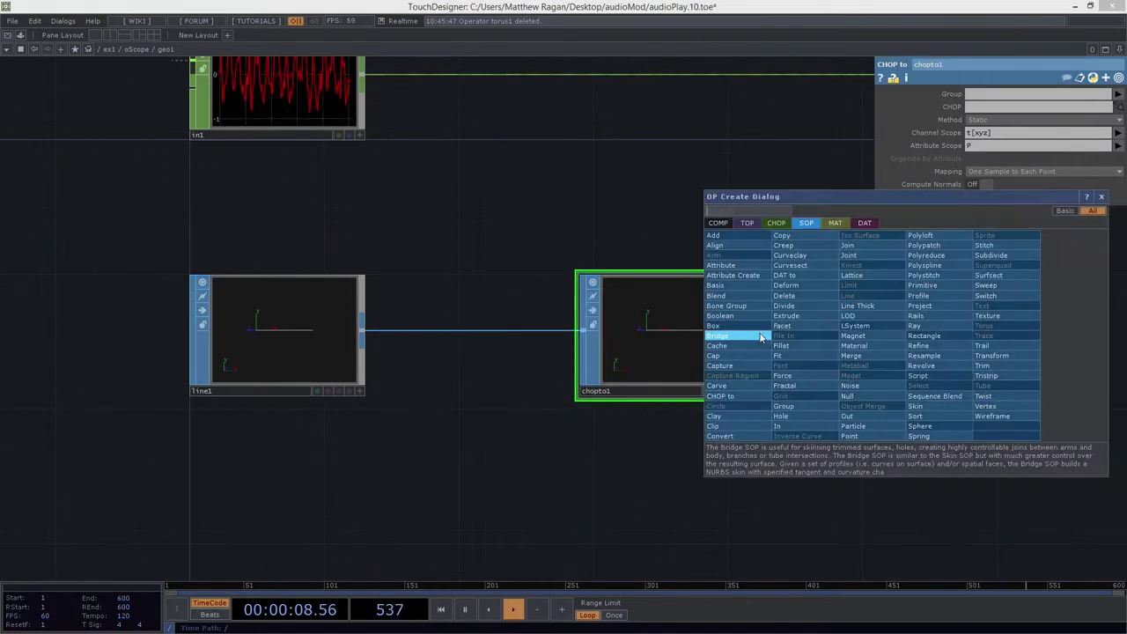
type("nul")
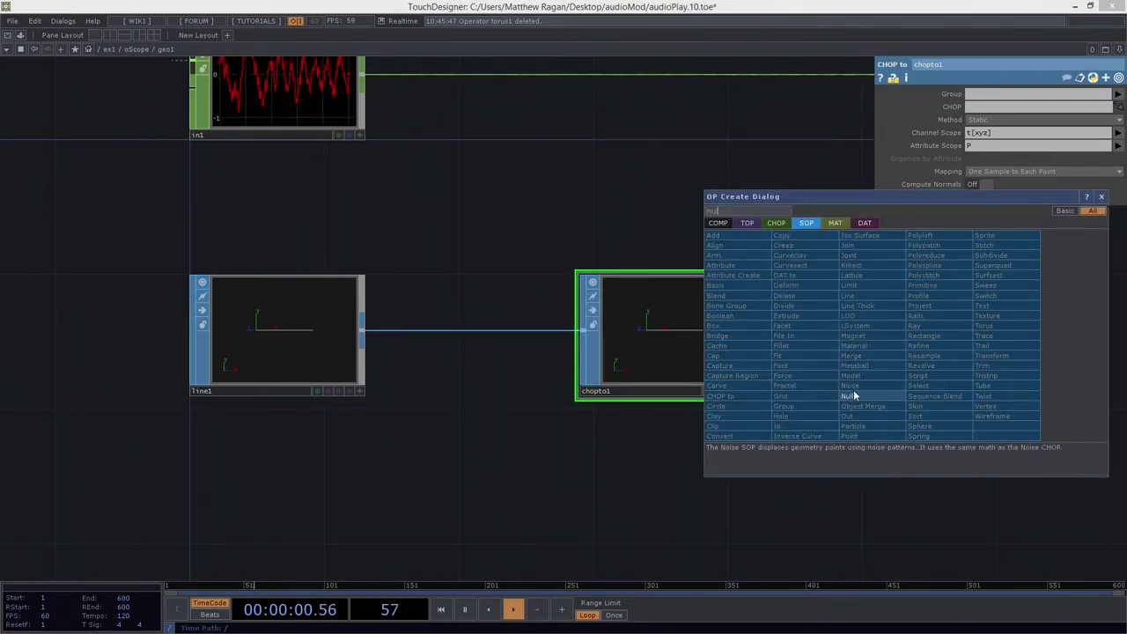
left_click(848, 395)
left_click(960, 327)
left_click_drag(482, 472, 9, 484)
left_click_drag(422, 339, 916, 356)
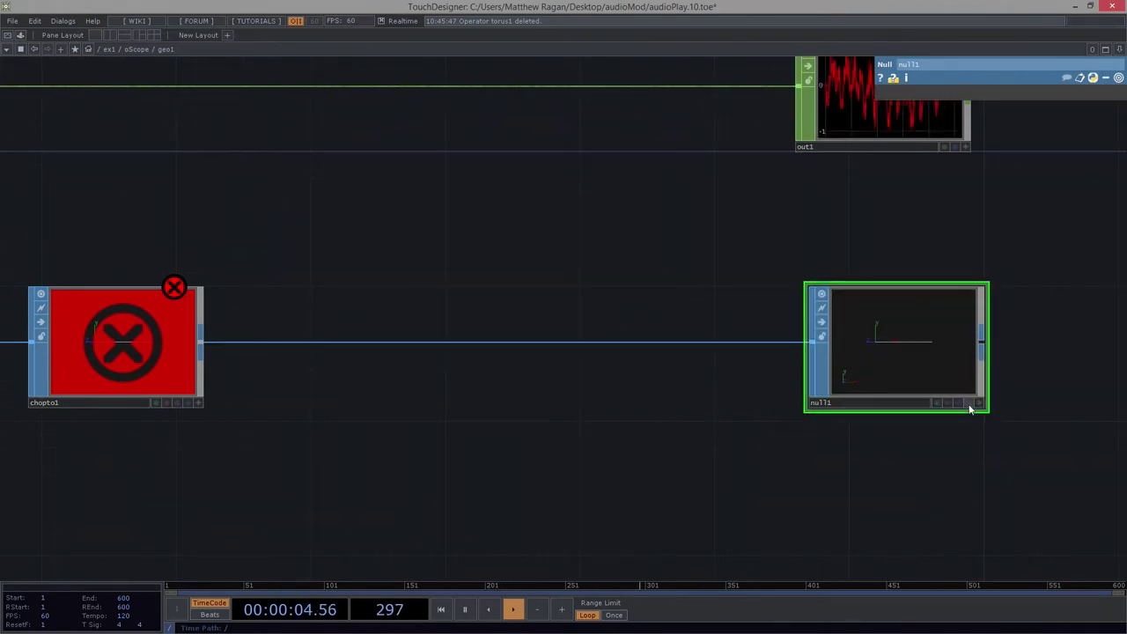
key("h")
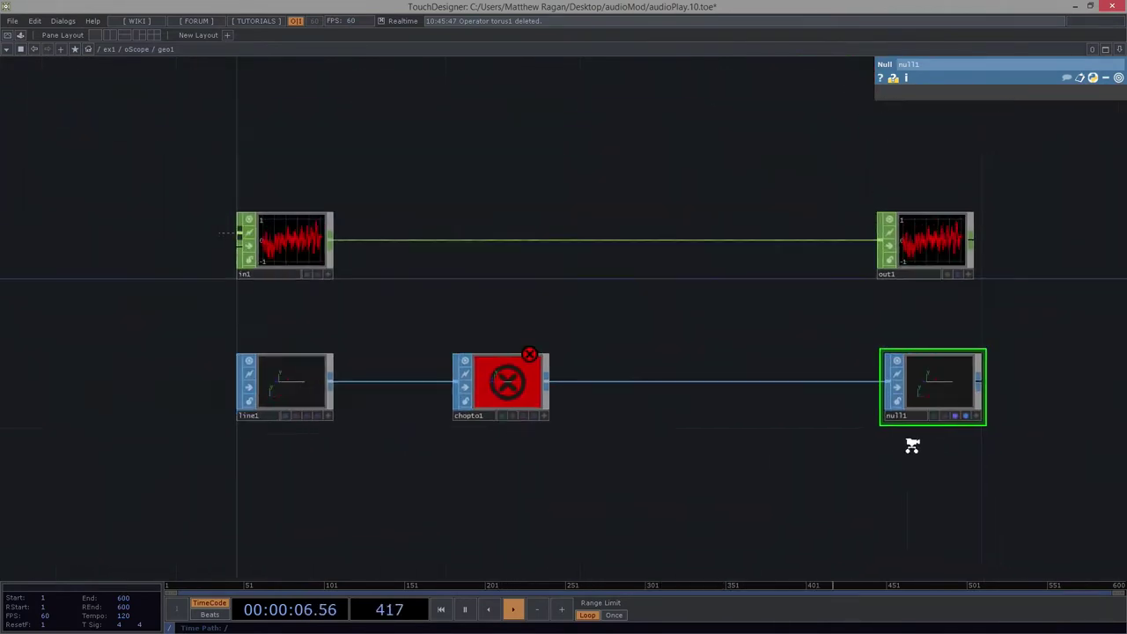
- Align the Out CHOP vertically with the Null SOP below it
scroll(939, 367, "up", 5)
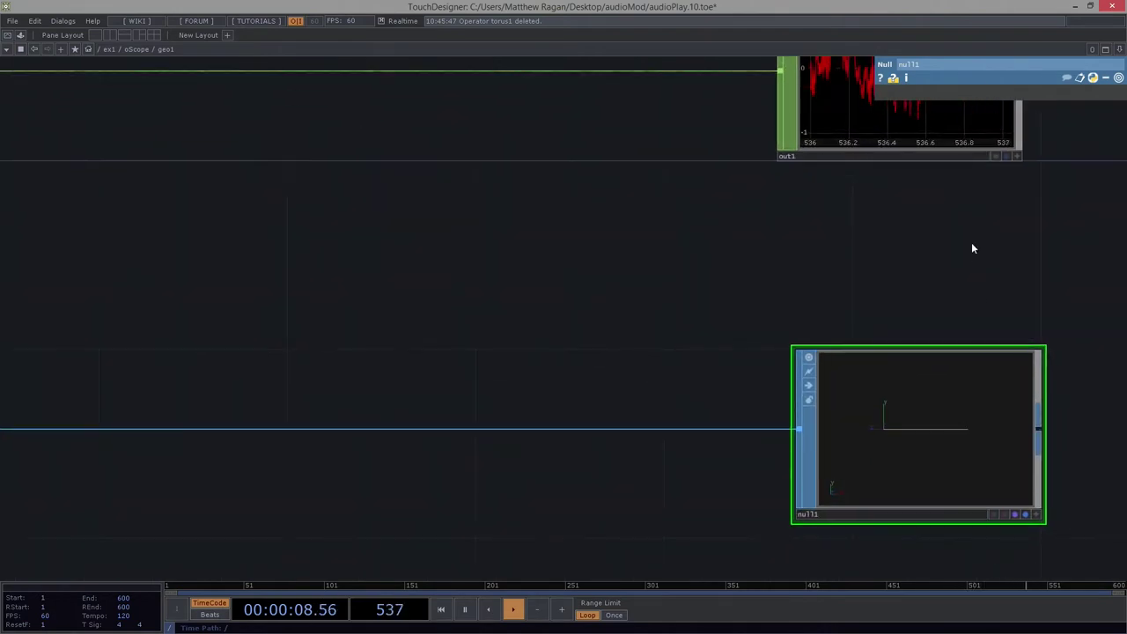
left_click_drag(884, 307, 619, 400)
left_click_drag(683, 185, 703, 184)
left_click_drag(647, 309, 848, 313)
scroll(816, 297, "down", 5)
scroll(659, 391, "up", 2)
- Rearrange the SOP row with the Line SOP under the In CHOP and the CHOP to SOP spaced between it and the Null SOP
left_click_drag(643, 392, 556, 392)
left_click_drag(384, 359, 189, 382)
left_click_drag(526, 385, 335, 386)
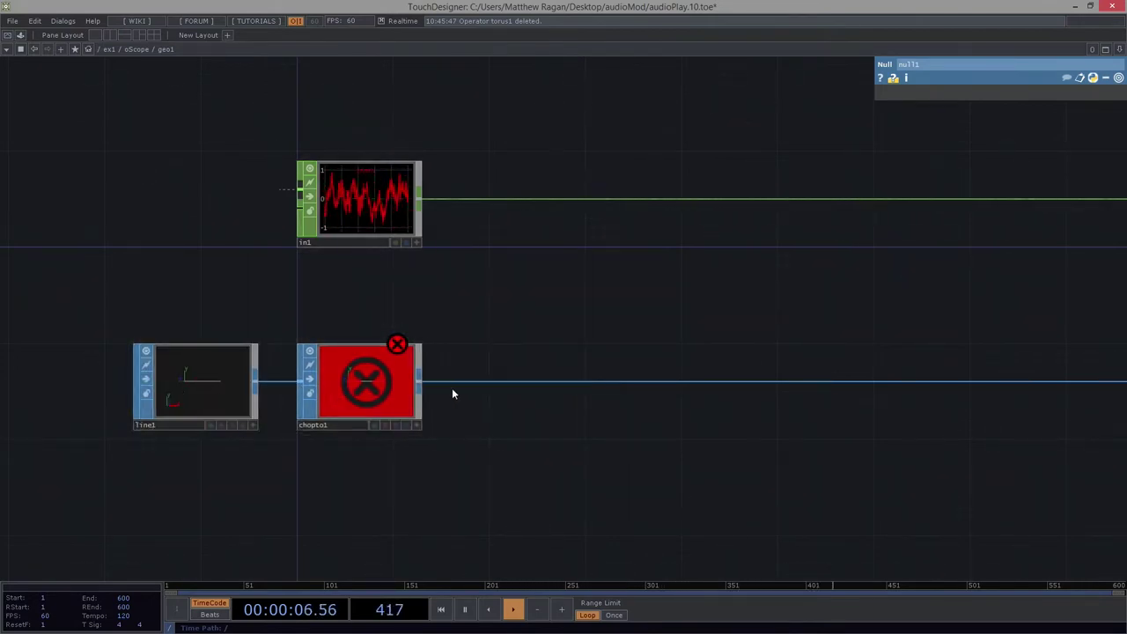
left_click_drag(419, 338, 500, 344)
scroll(500, 343, "up", 3)
left_click_drag(537, 417, 978, 419)
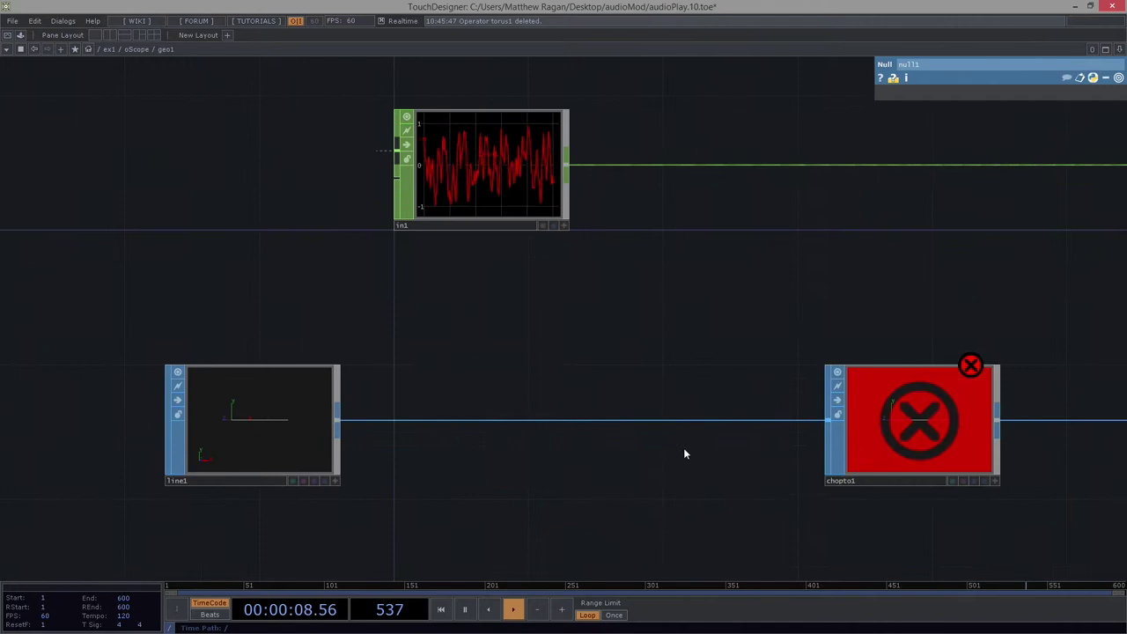
left_click_drag(287, 420, 513, 419)
left_click_drag(462, 324, 446, 323)
key("h")
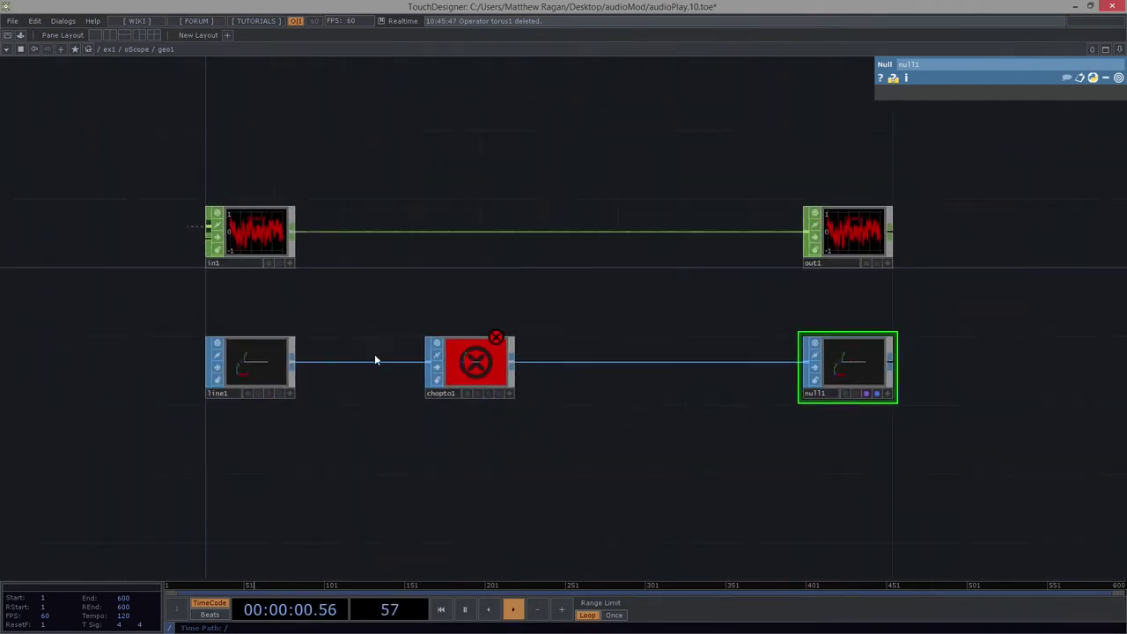
- Assign the In CHOP as the CHOP reference of the CHOP to SOP, and select that SOP
left_click_drag(339, 324, 398, 399)
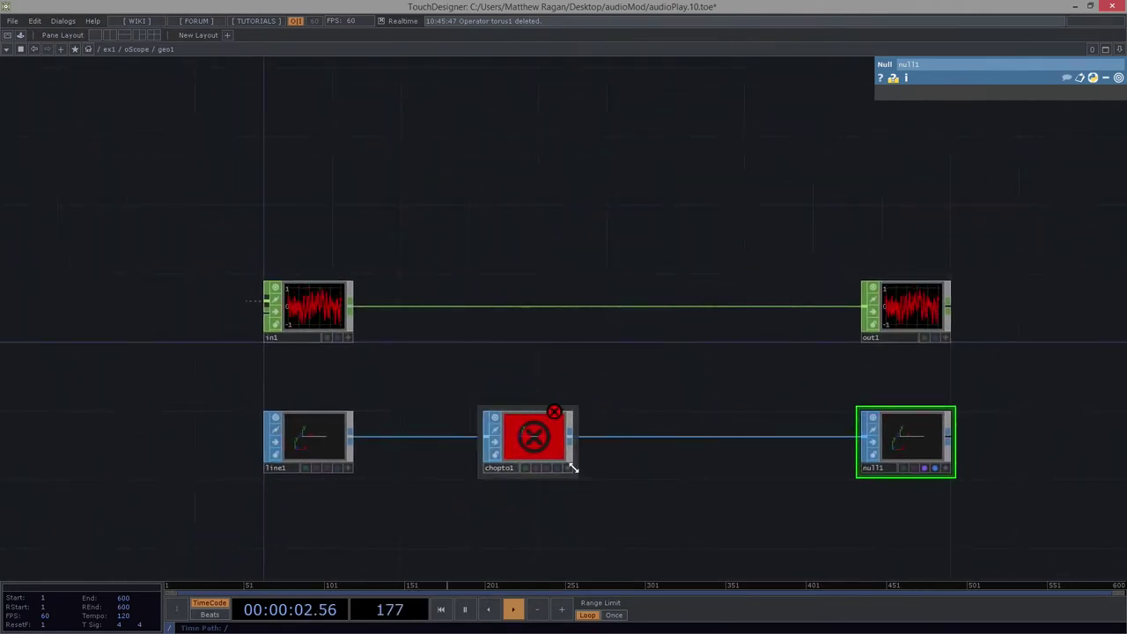
scroll(573, 468, "up", 2)
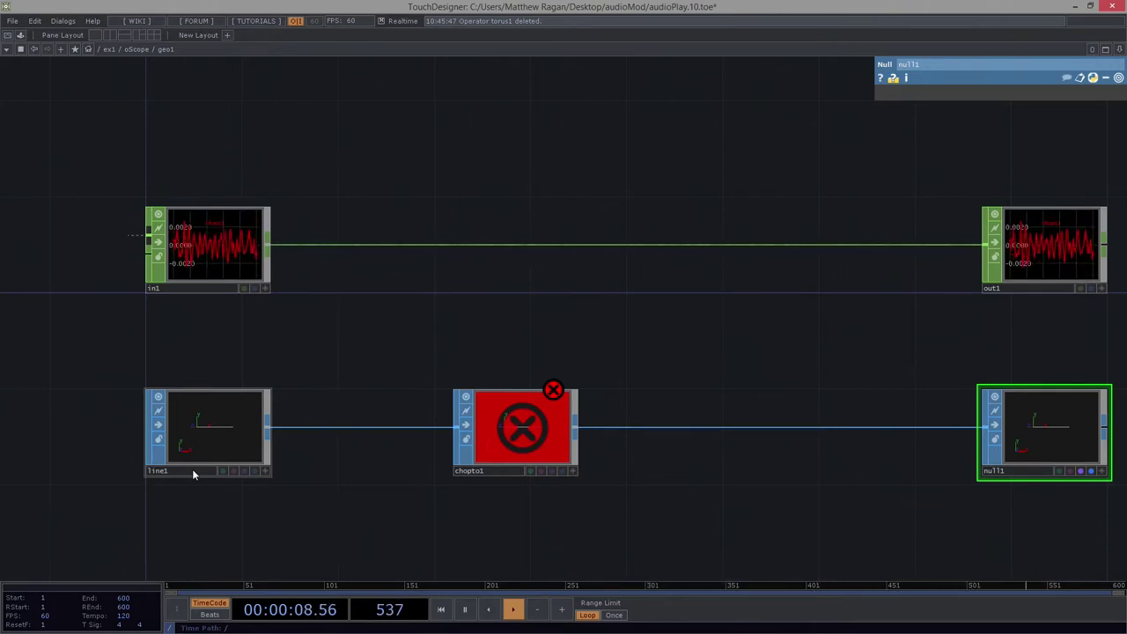
left_click_drag(176, 241, 474, 424)
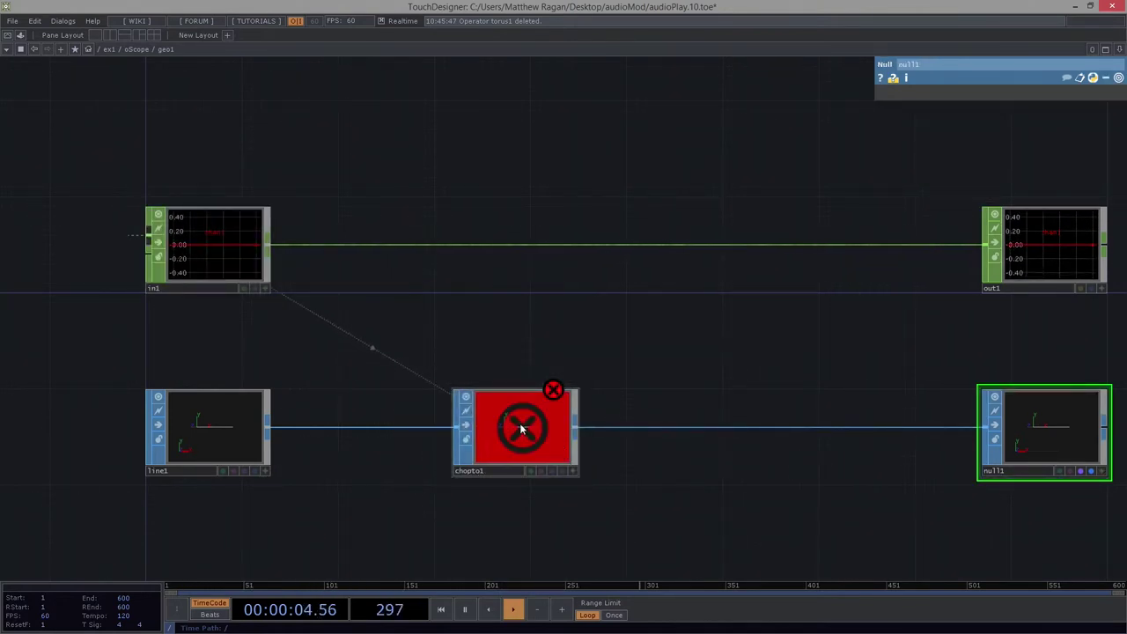
left_click_drag(598, 347, 481, 519)
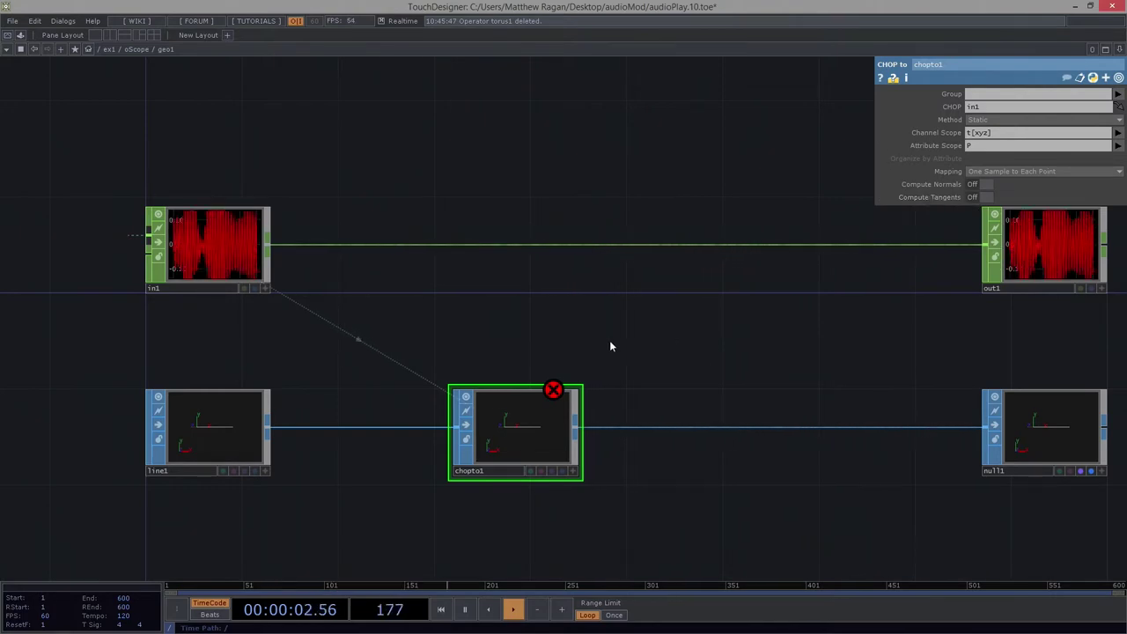
- Check the channel name in the In CHOP and set the CHOP to SOP's Channel Scope to chan1
left_click_drag(616, 300, 712, 248)
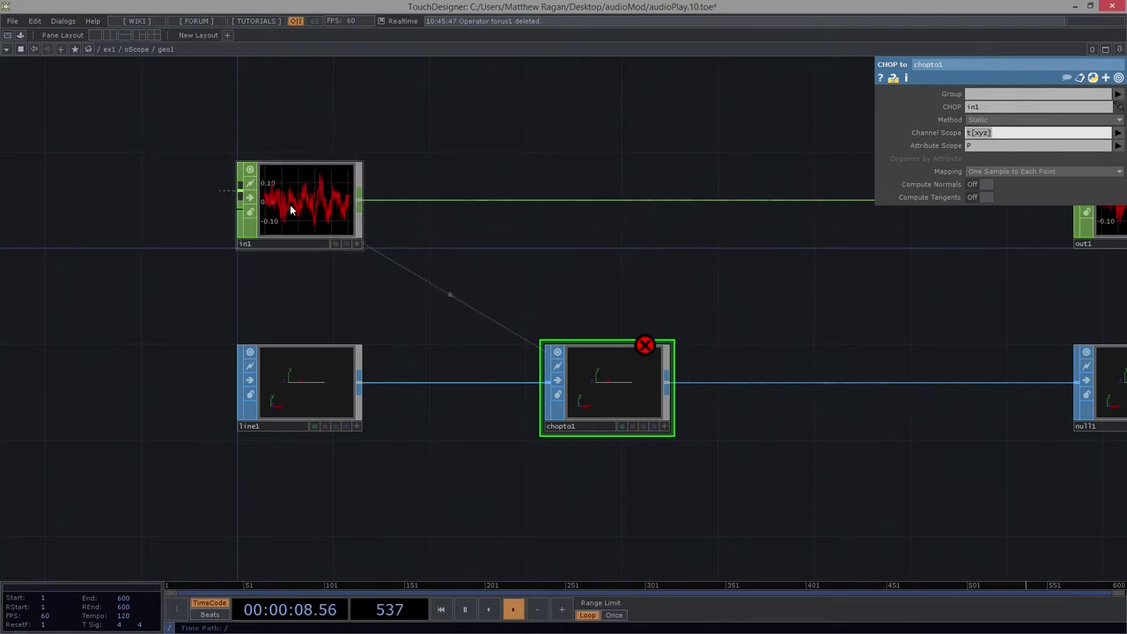
left_click(467, 611)
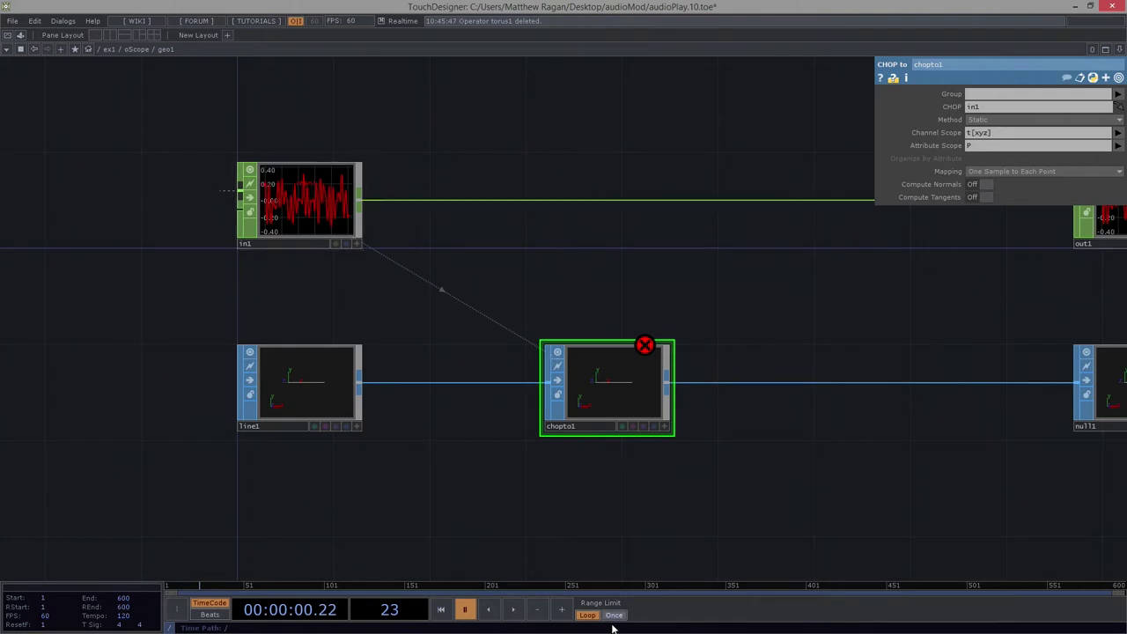
left_click(978, 132)
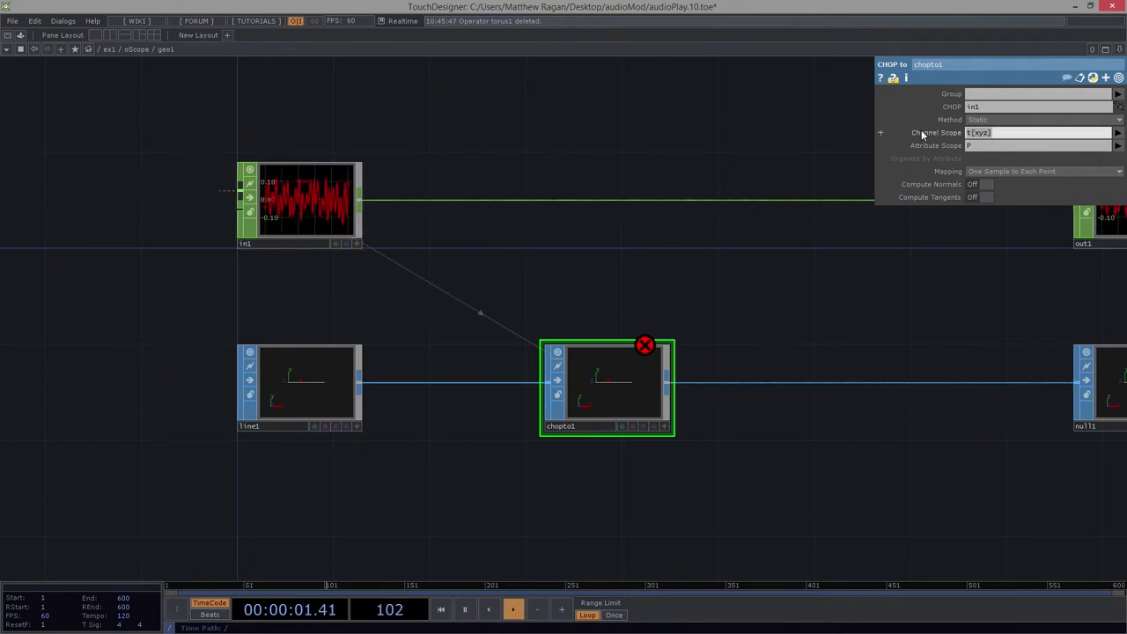
type("chan1")
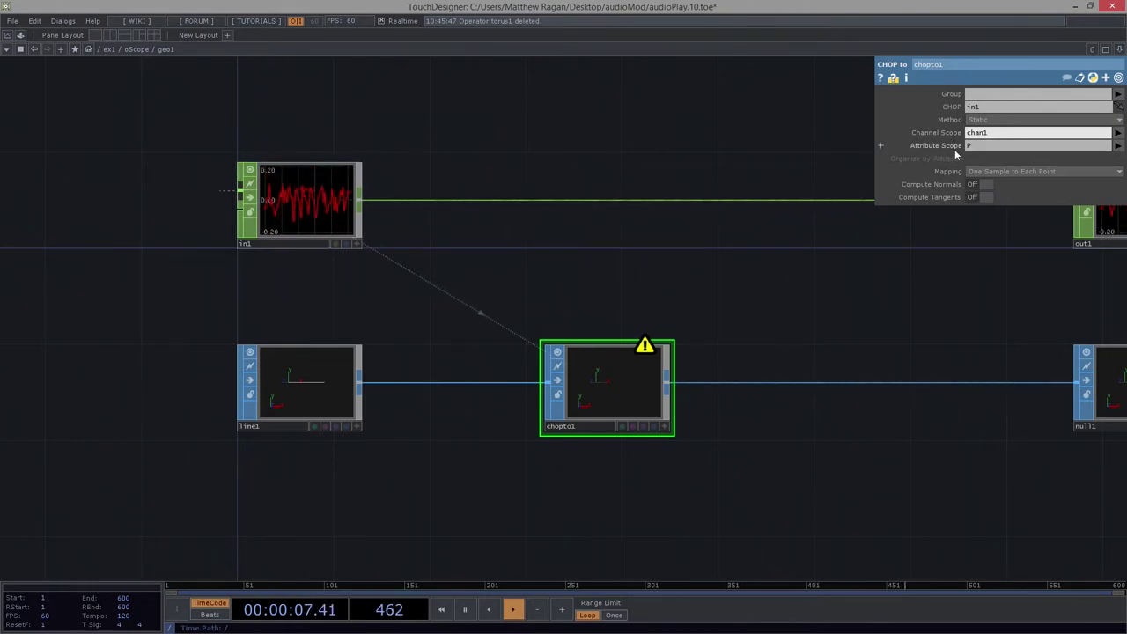
- Set the CHOP to SOP's Attribute Scope to P(1), the point position Y, and inspect the resulting line
left_click_drag(981, 146, 931, 144)
key("BackSpace")
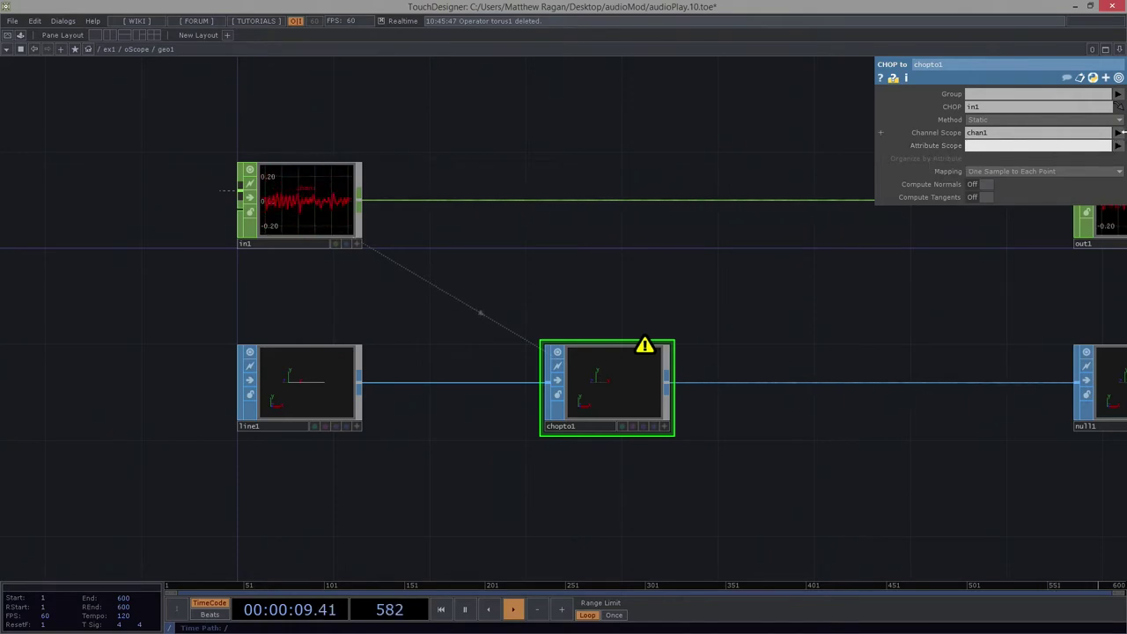
left_click(1119, 146)
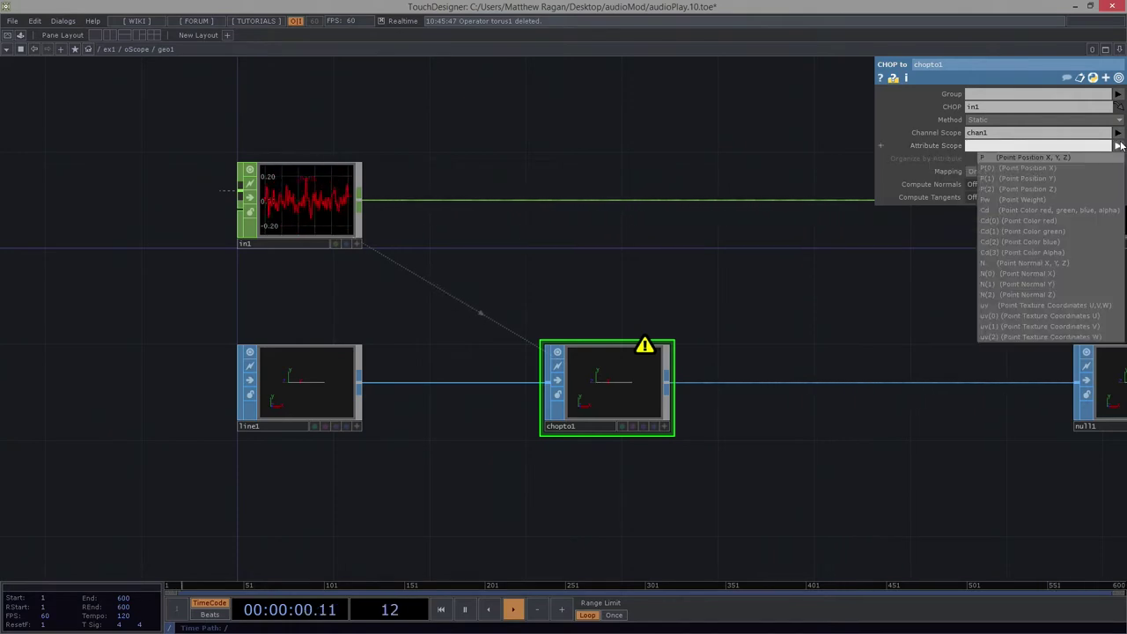
left_click(1045, 179)
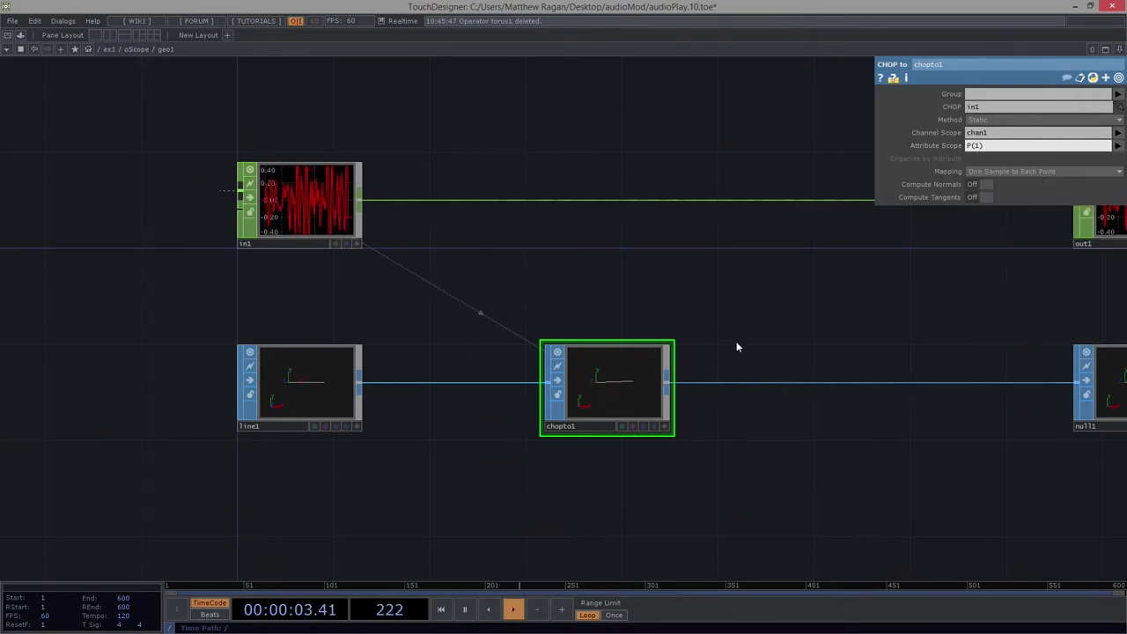
scroll(571, 385, "up", 3)
scroll(674, 353, "up", 2)
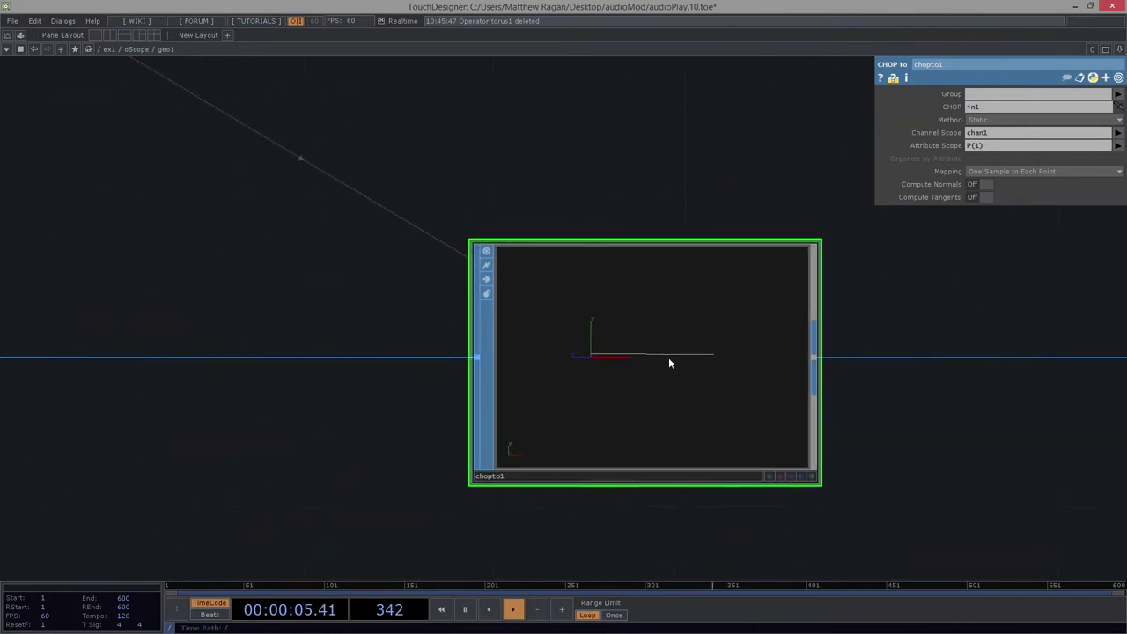
scroll(639, 355, "down", 4)
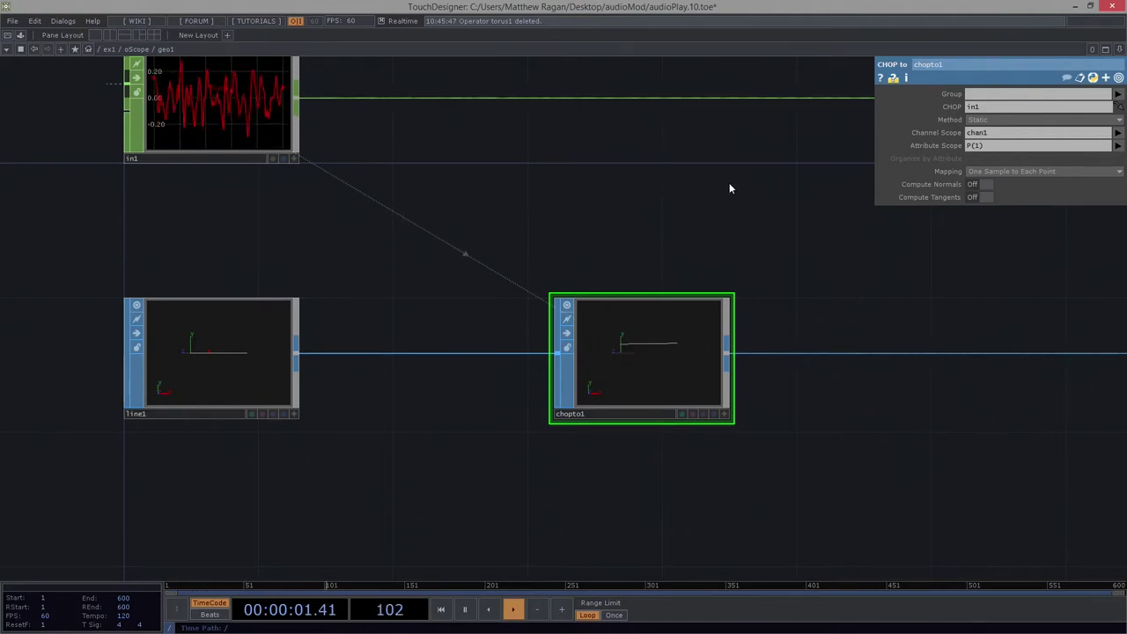
- Try the Resample CHOP to Fit SOP mapping on the CHOP to SOP, and switch back to One Sample to Each Point
left_click(1039, 171)
left_click(1006, 192)
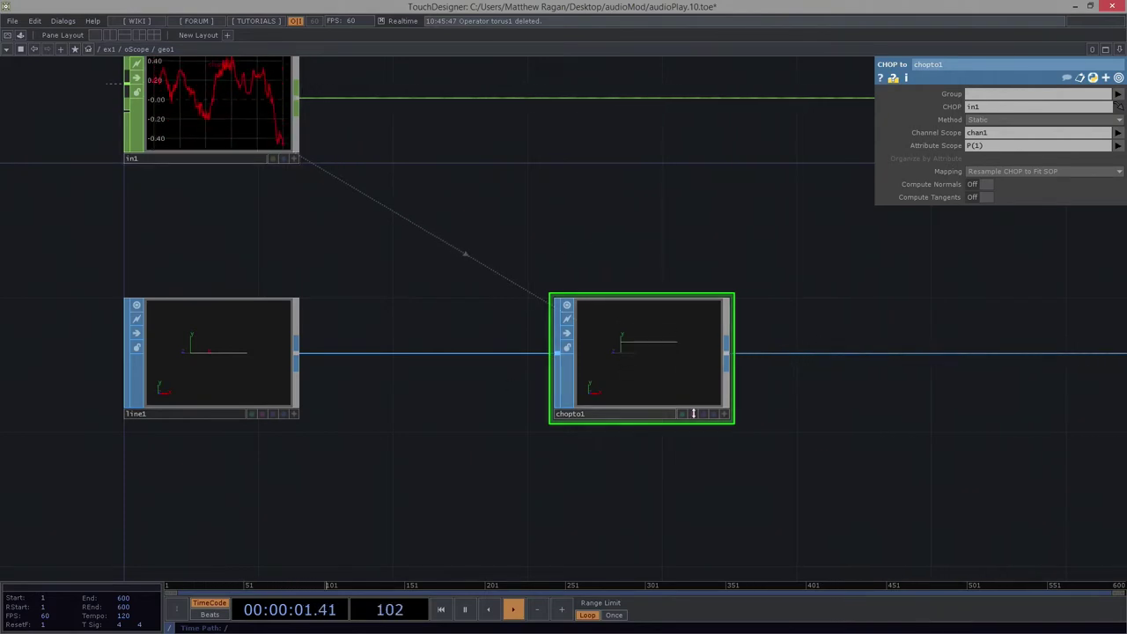
left_click(1009, 171)
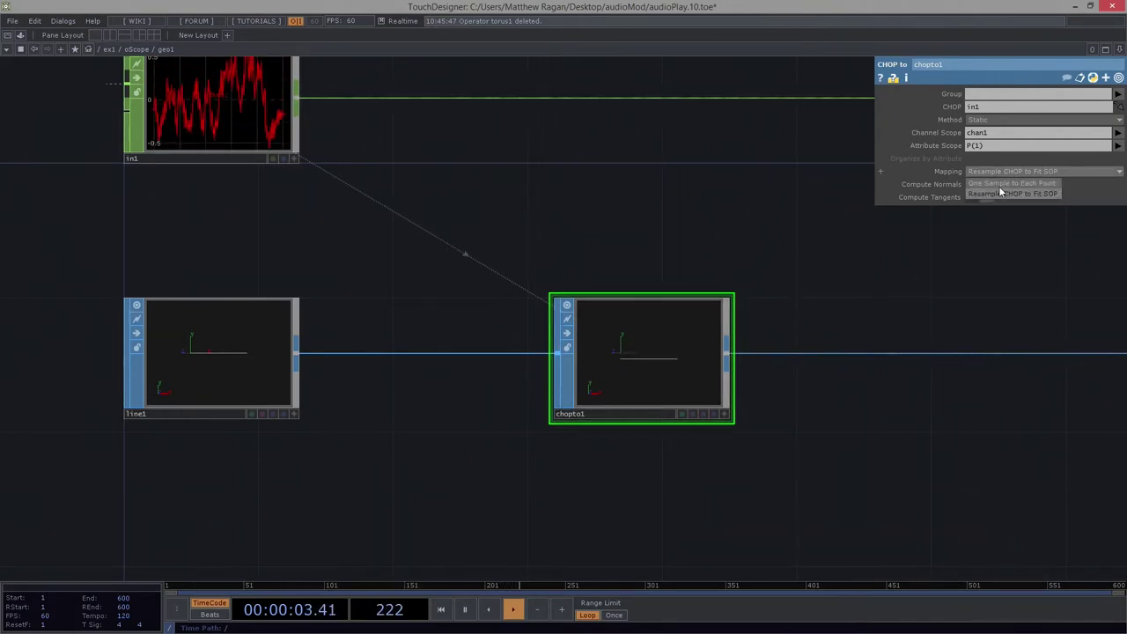
left_click(1012, 193)
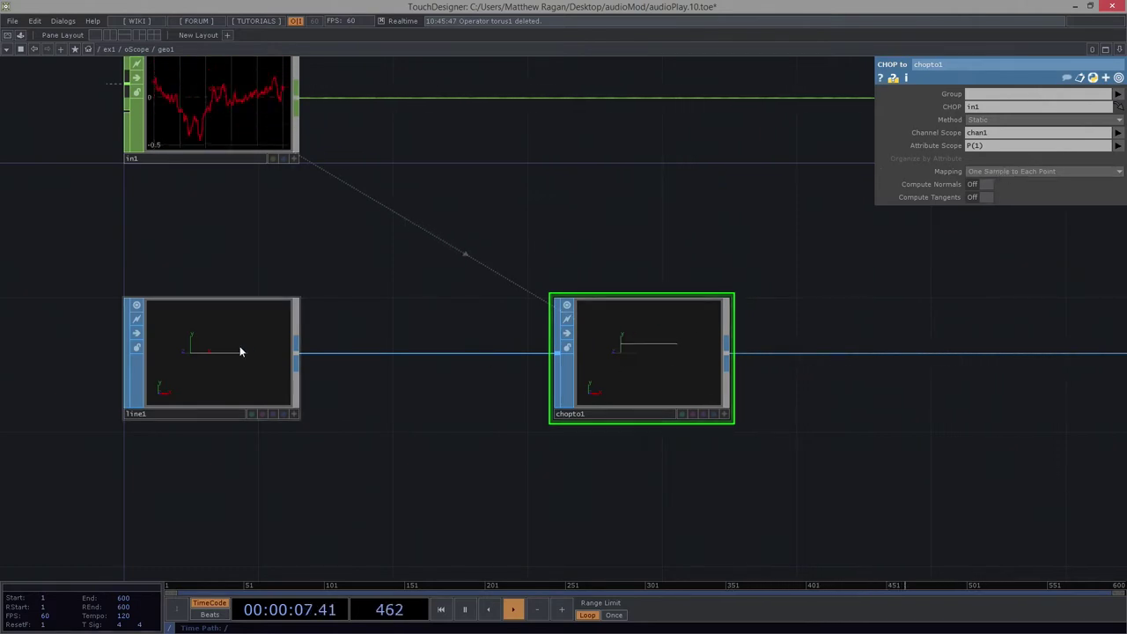
- Select the Line SOP and examine the In CHOP's operator information for its number of samples
left_click(220, 401)
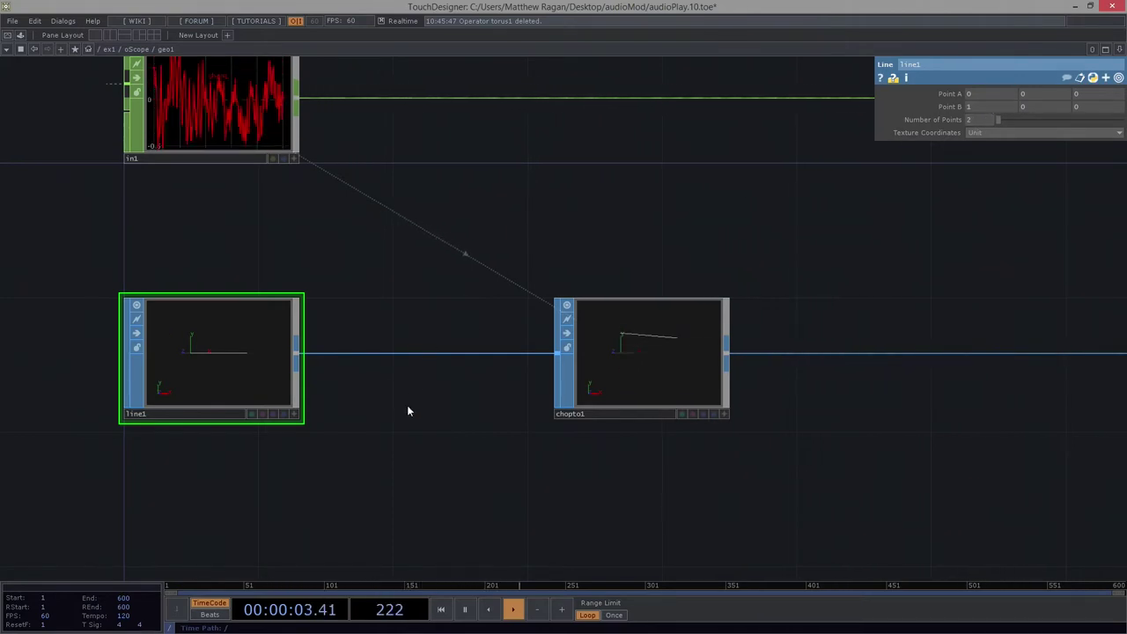
left_click_drag(328, 299, 457, 394)
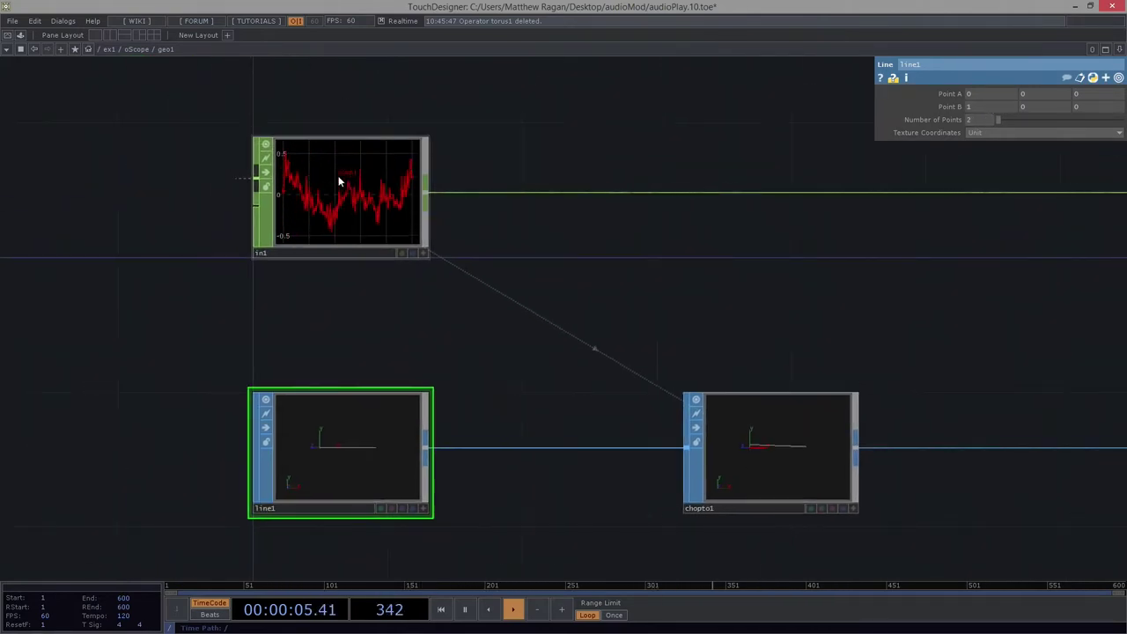
middle_click(339, 176)
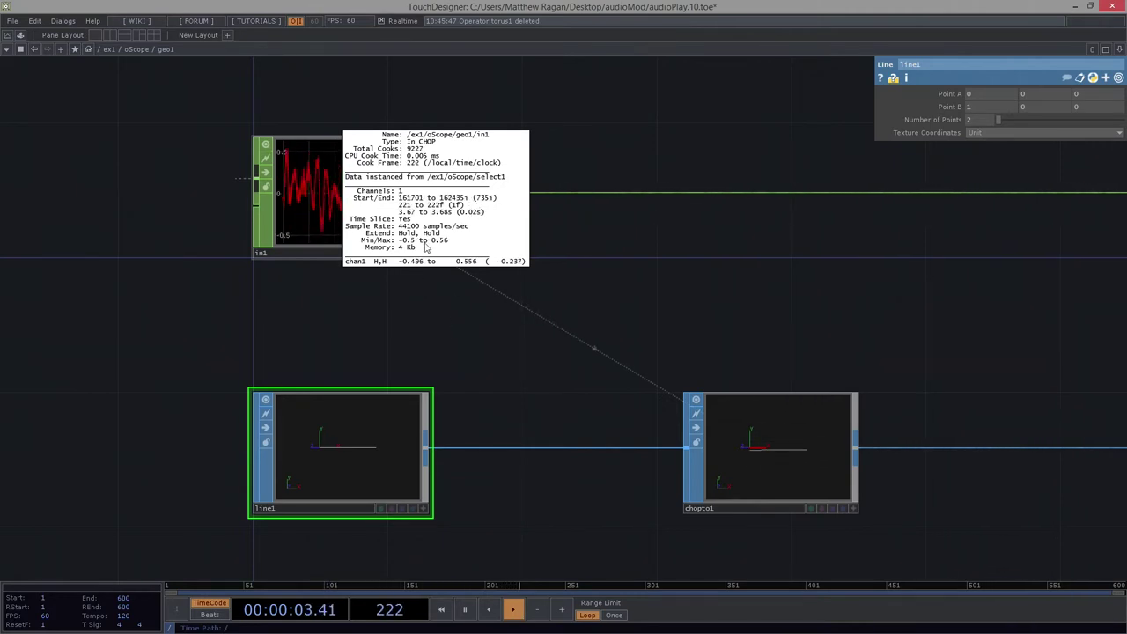
left_click(461, 295)
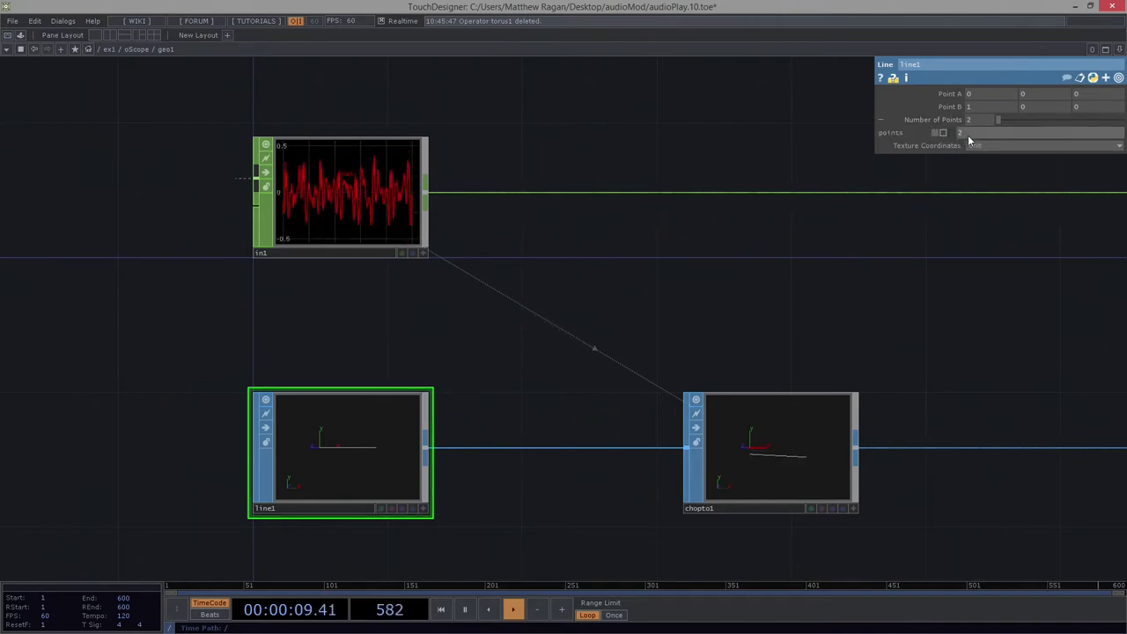
- Set the Line SOP's Number of Points to the expression op('in1').numSamples
type("op(")
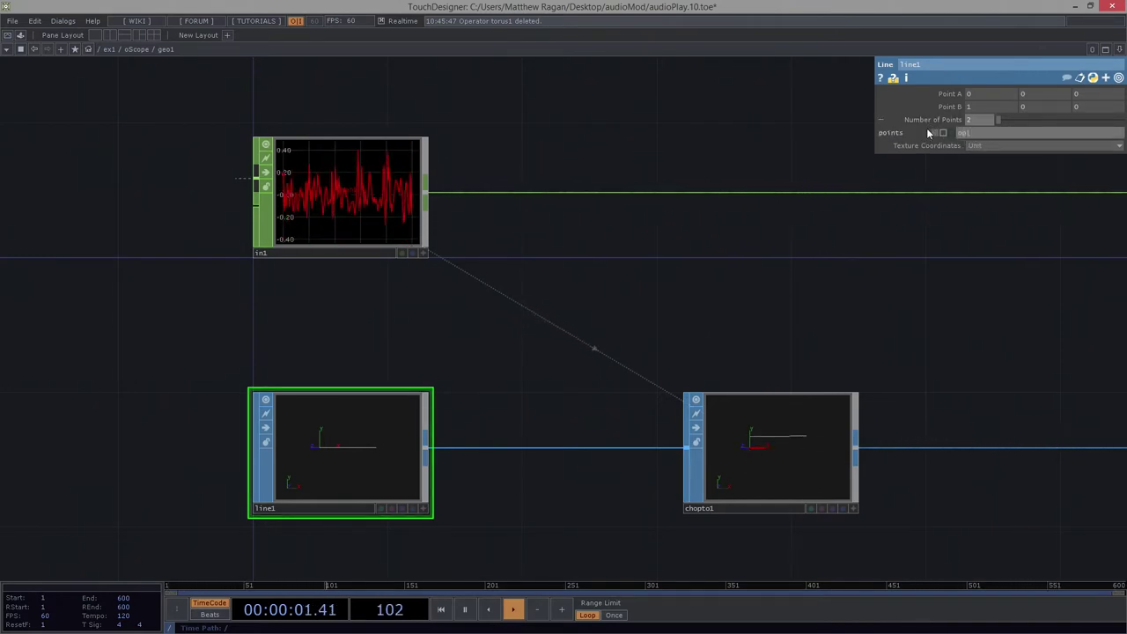
type(")")
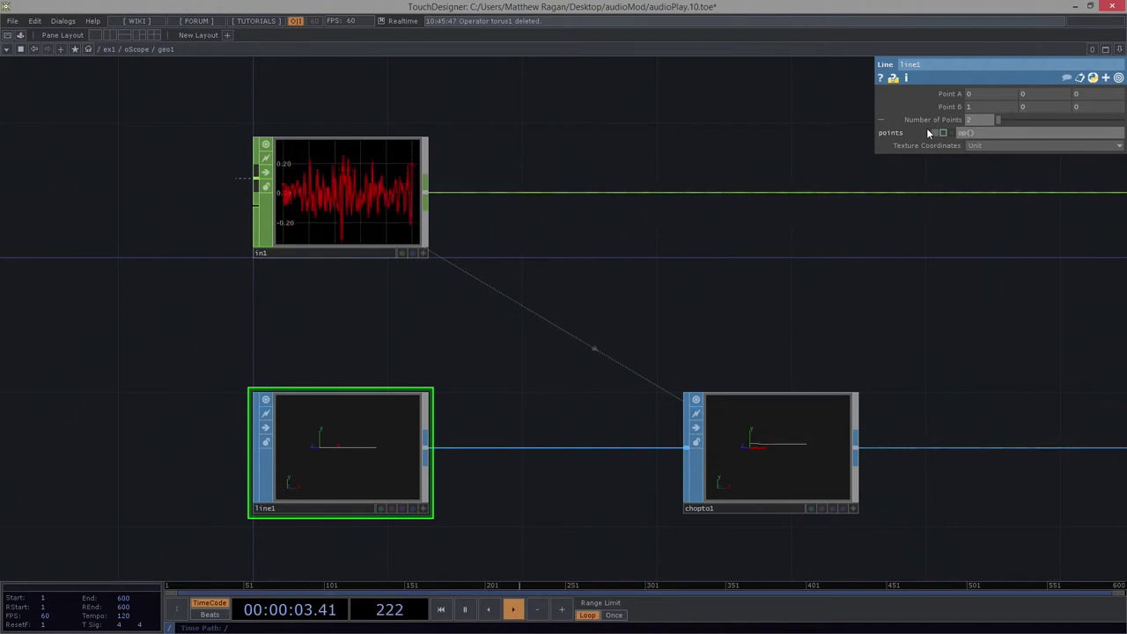
type("in1")
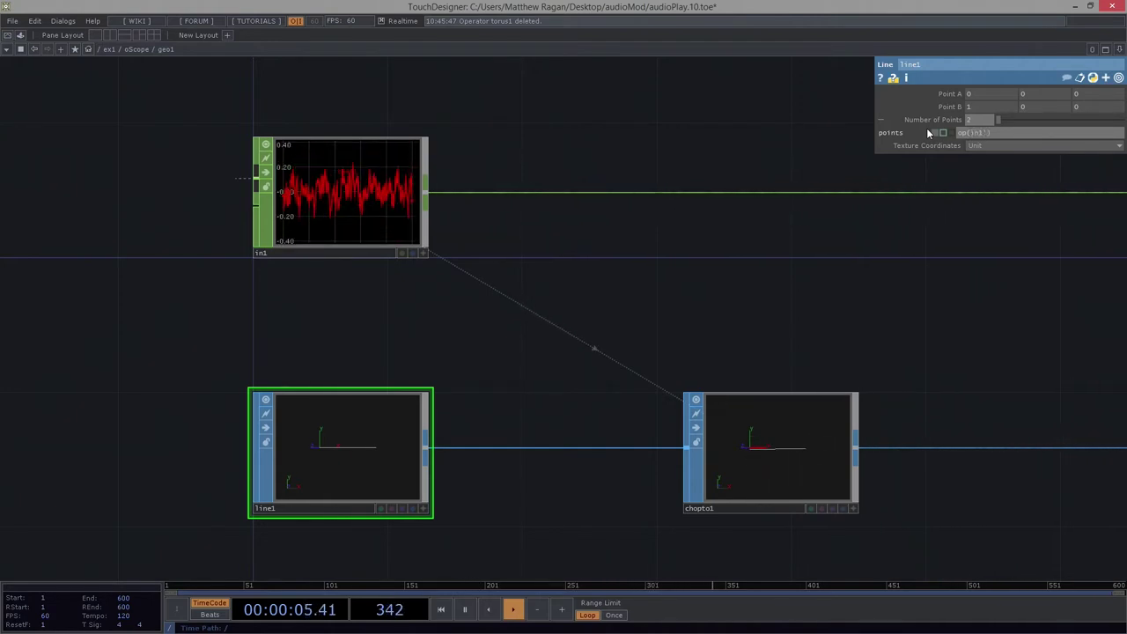
key("Left")
key("Left")
key("Left")
type("'000")
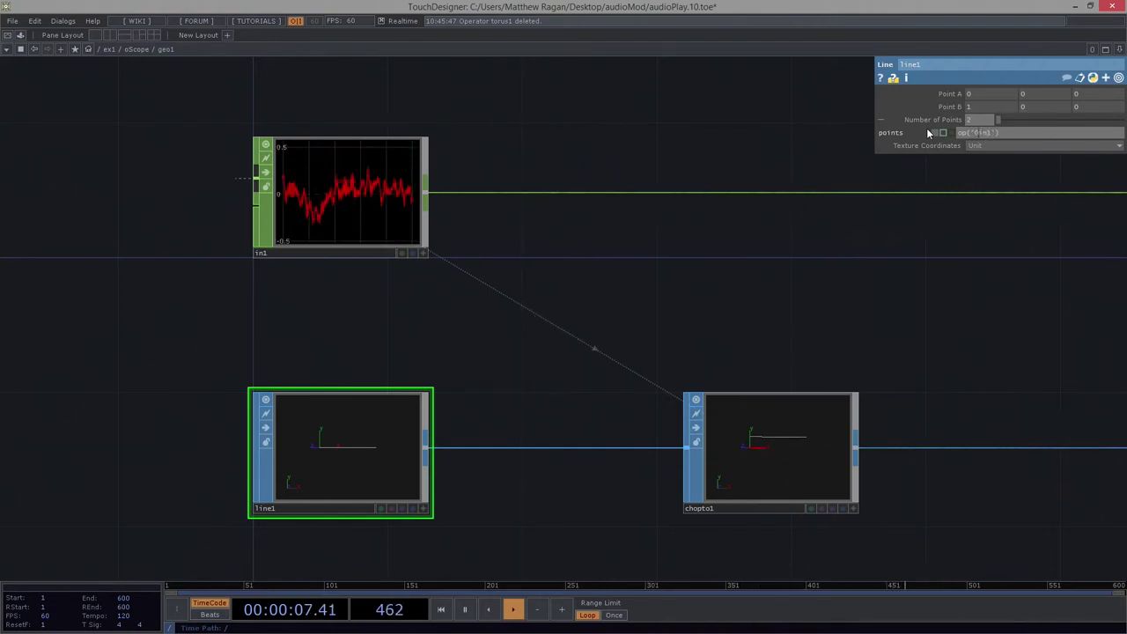
key("BackSpace")
key("BackSpace")
key("BackSpace")
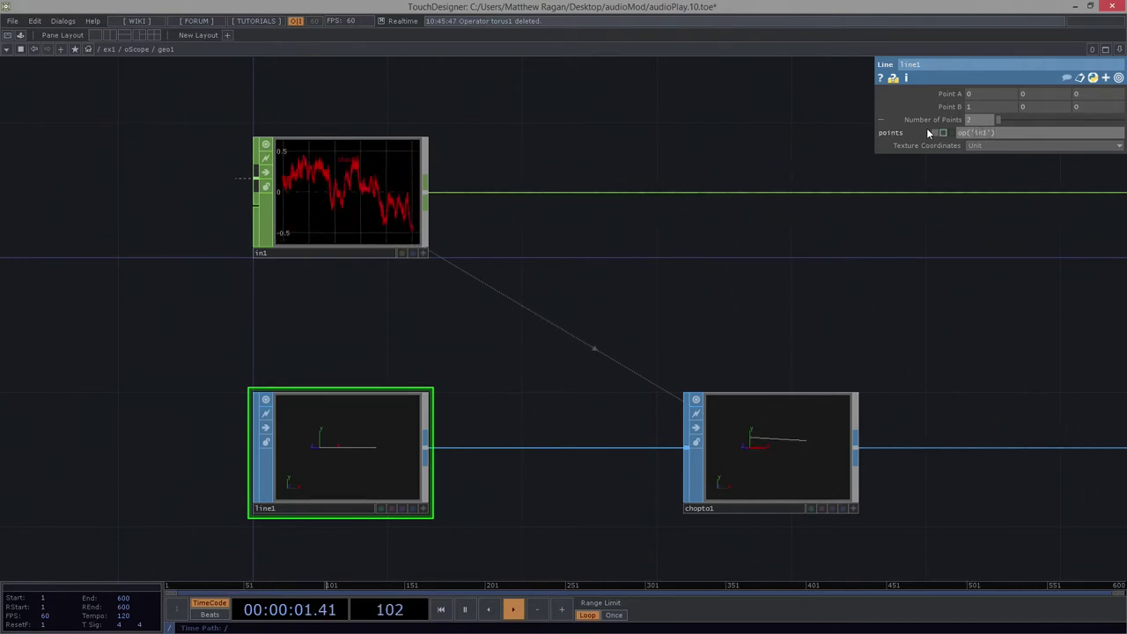
type(".numSamples")
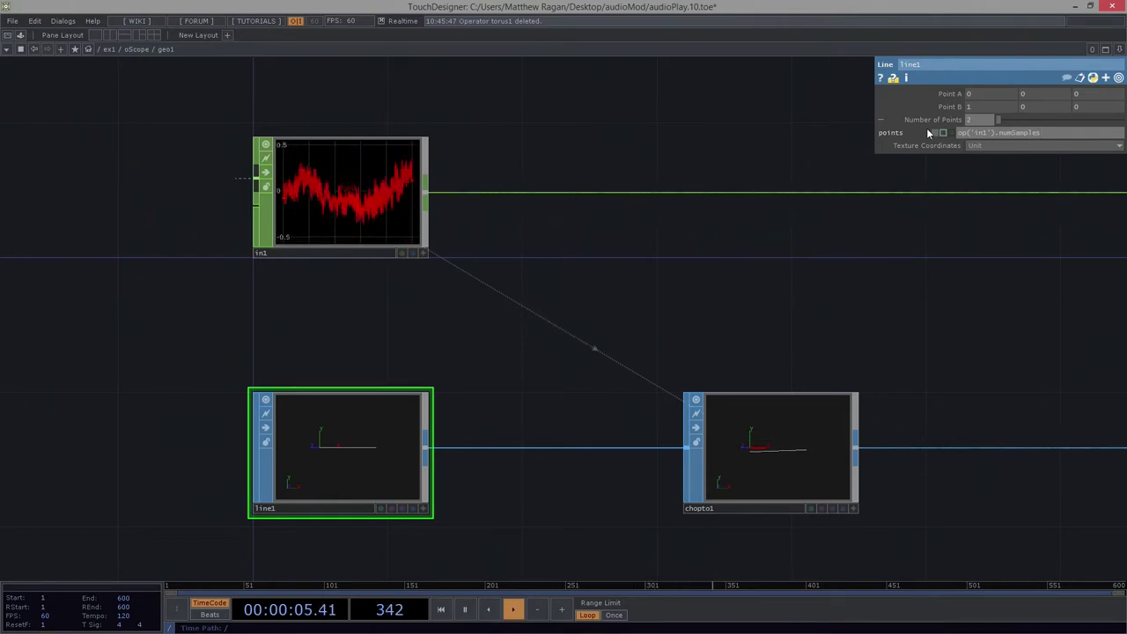
key("Return")
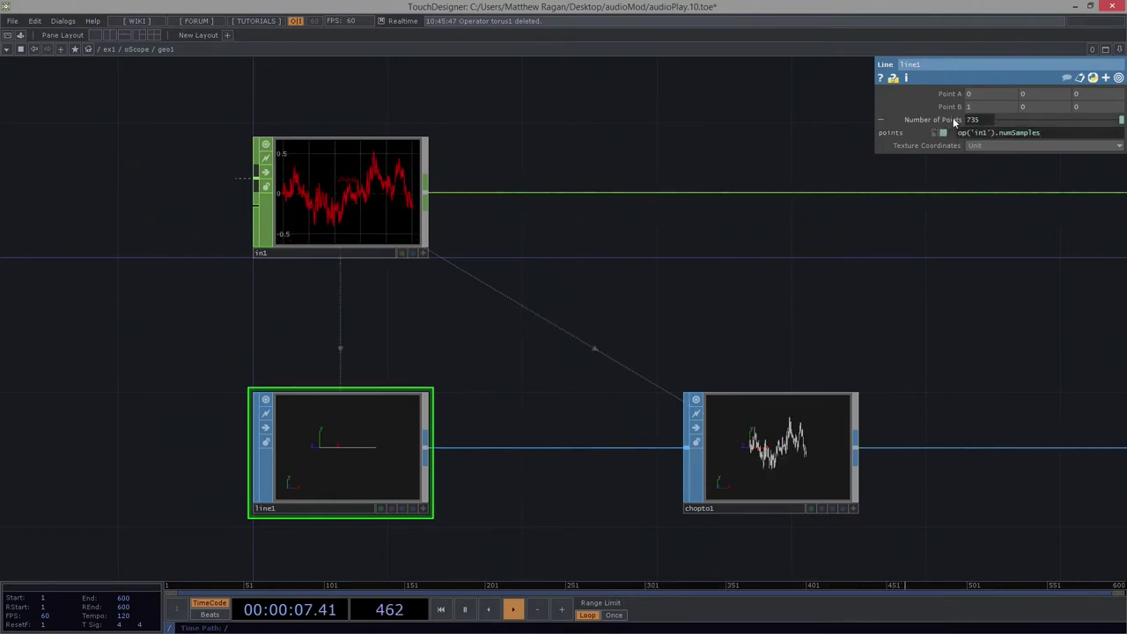
- Compare the operator information of the In CHOP, Line SOP and CHOP to SOP for their sample and point counts
middle_click(384, 209)
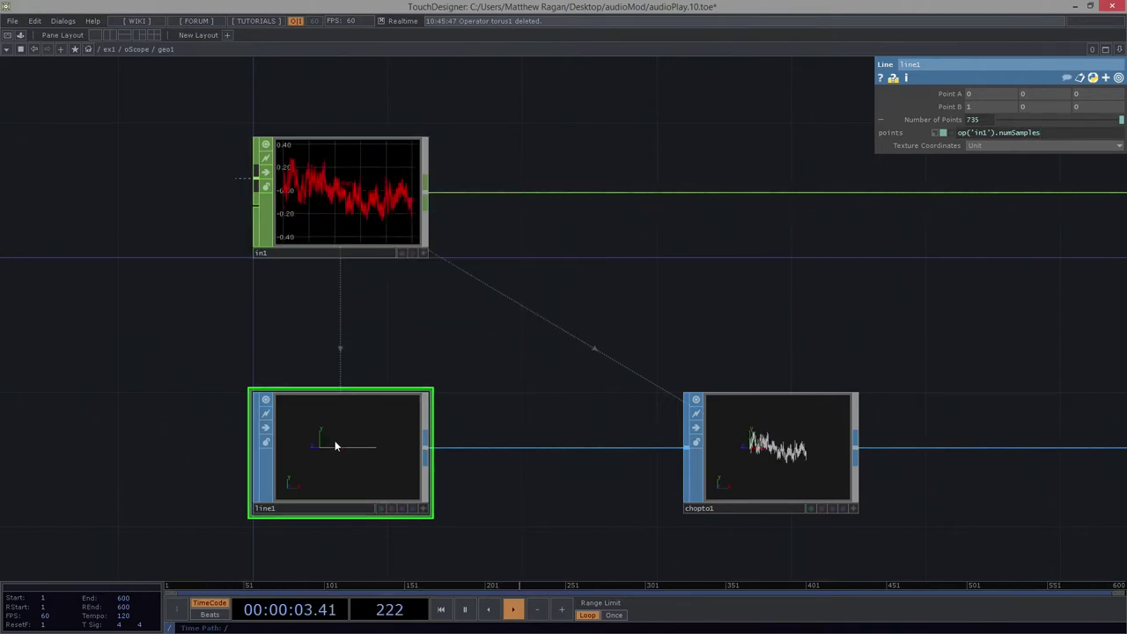
middle_click_drag(336, 442, 362, 446)
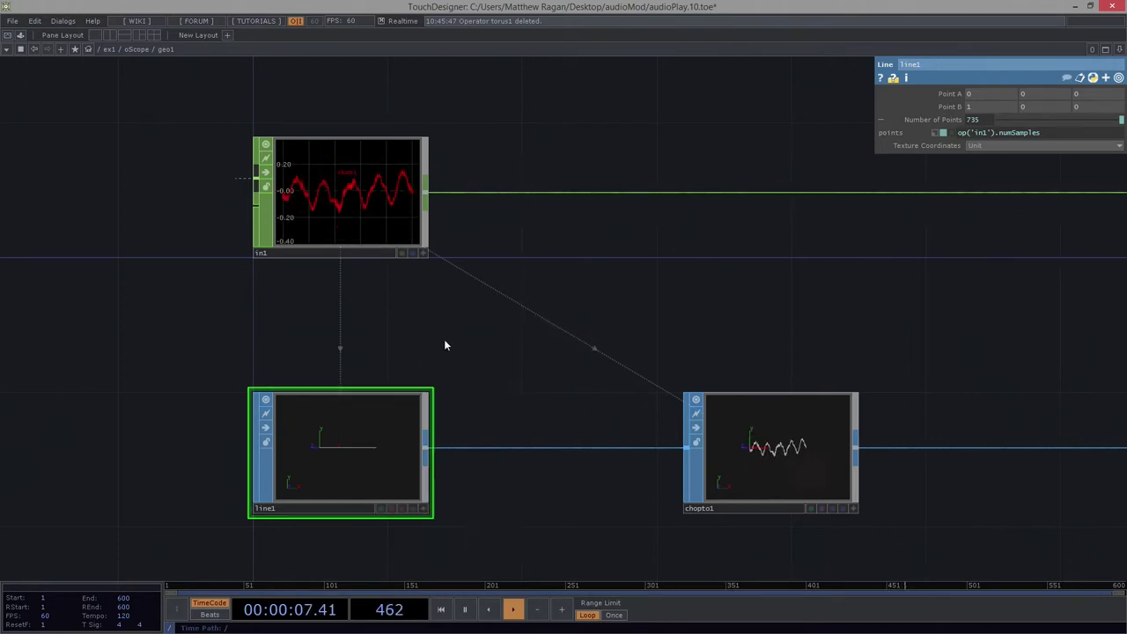
left_click_drag(682, 458, 605, 419)
scroll(683, 396, "up", 5)
middle_click(747, 428)
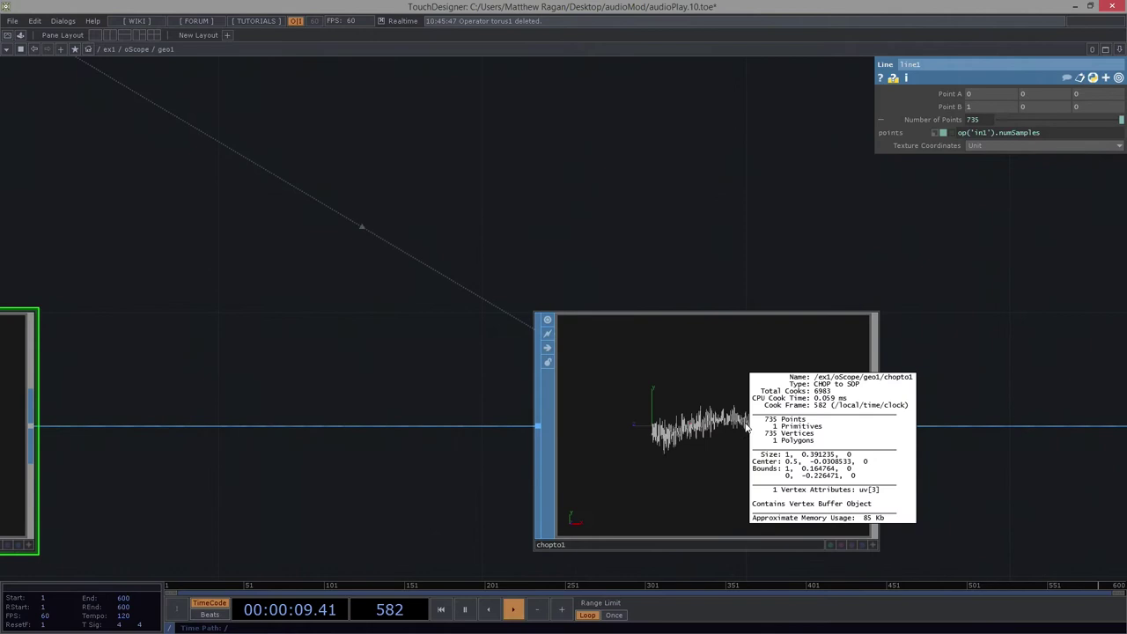
middle_click_drag(746, 426, 747, 426)
- Select the CHOP to SOP, inspect its waveform, and reposition it midway between the Line SOP and the Null SOP
left_click_drag(722, 221, 886, 493)
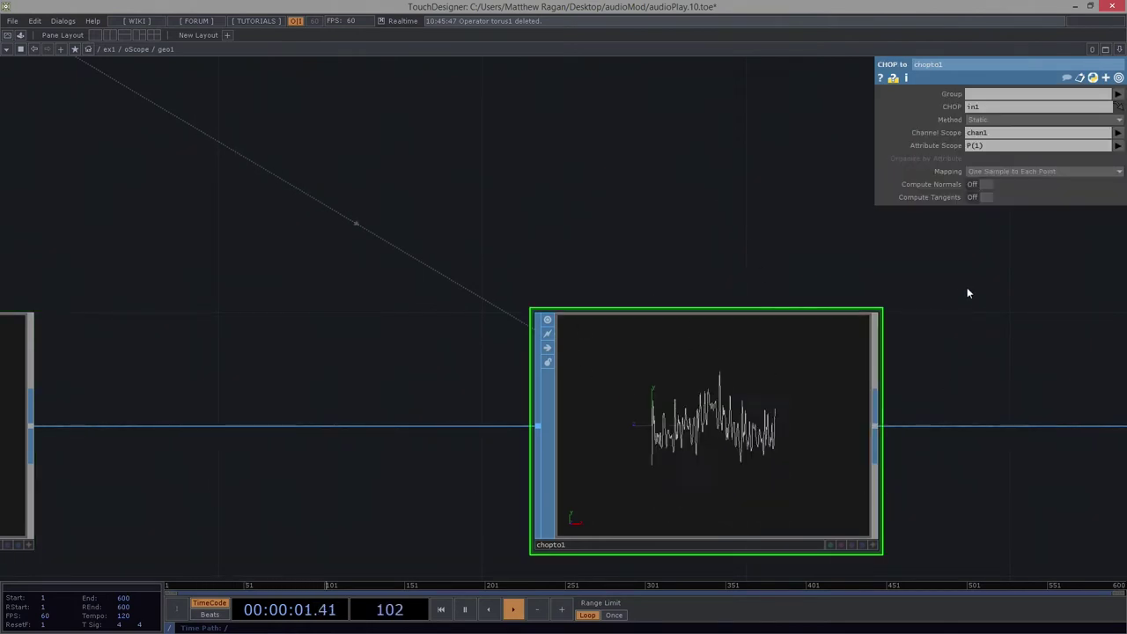
scroll(716, 438, "up", 2)
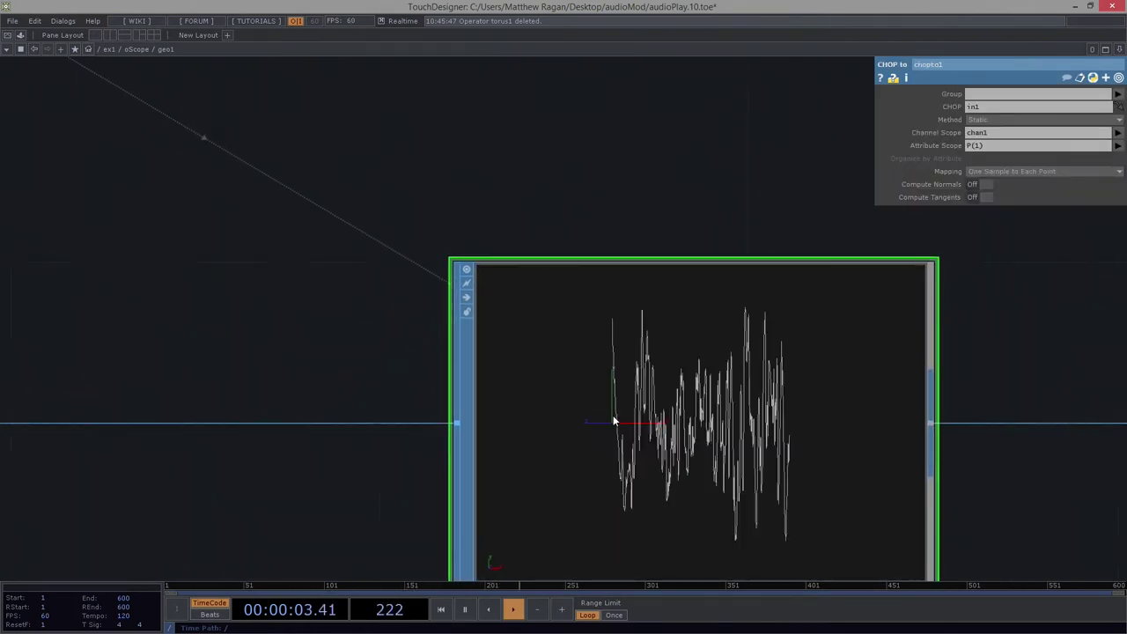
scroll(614, 421, "down", 4)
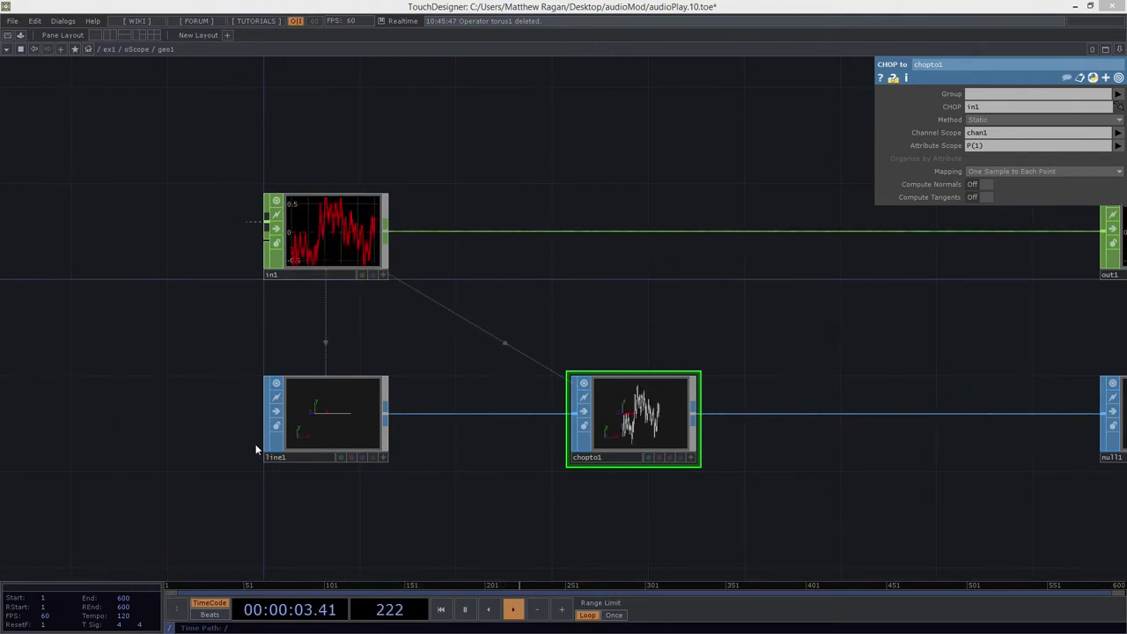
left_click_drag(773, 385, 661, 394)
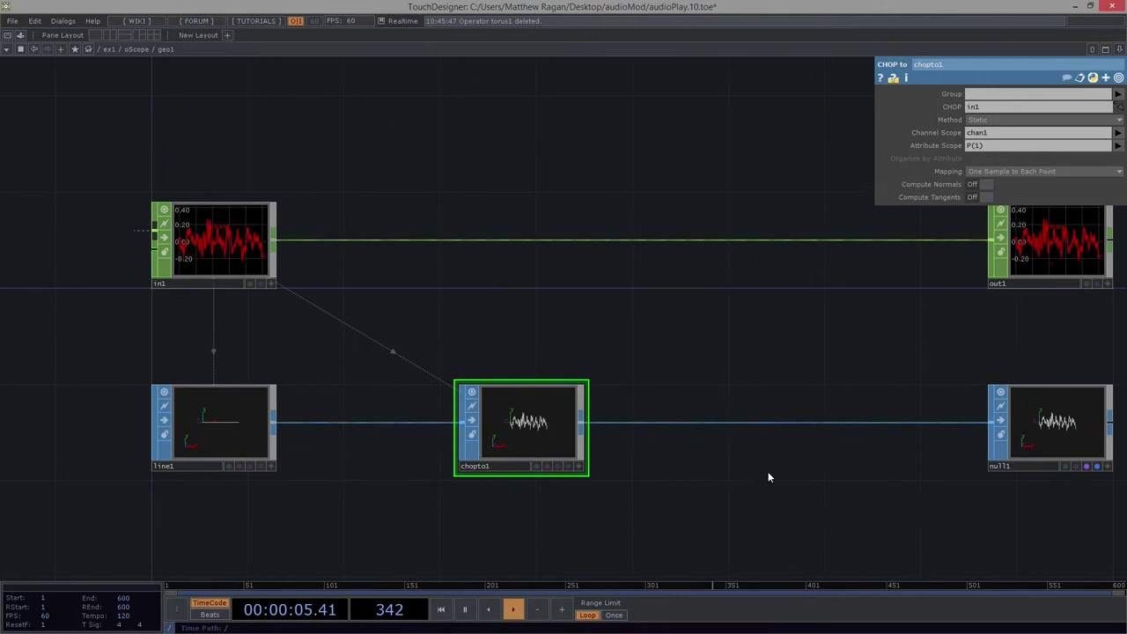
left_click_drag(768, 471, 680, 472)
left_click_drag(439, 429, 544, 434)
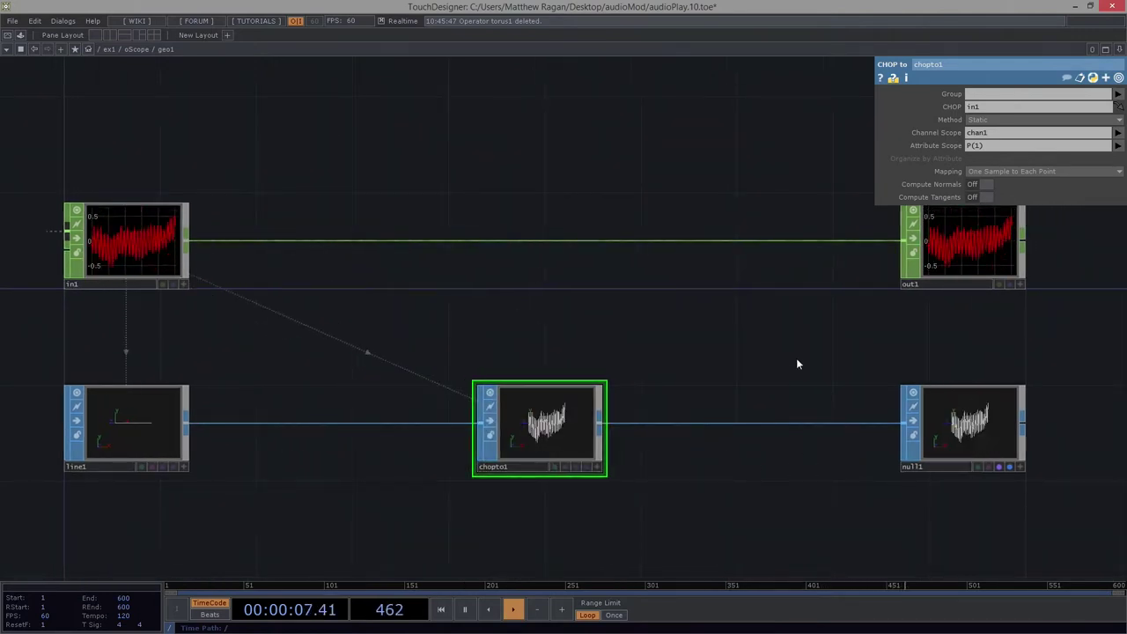
- Check the Null SOP's output, go back up to the oScope network, and inspect the waveform in geo1's viewer
left_click_drag(1063, 441, 802, 451)
scroll(727, 447, "up", 5)
scroll(724, 450, "down", 10)
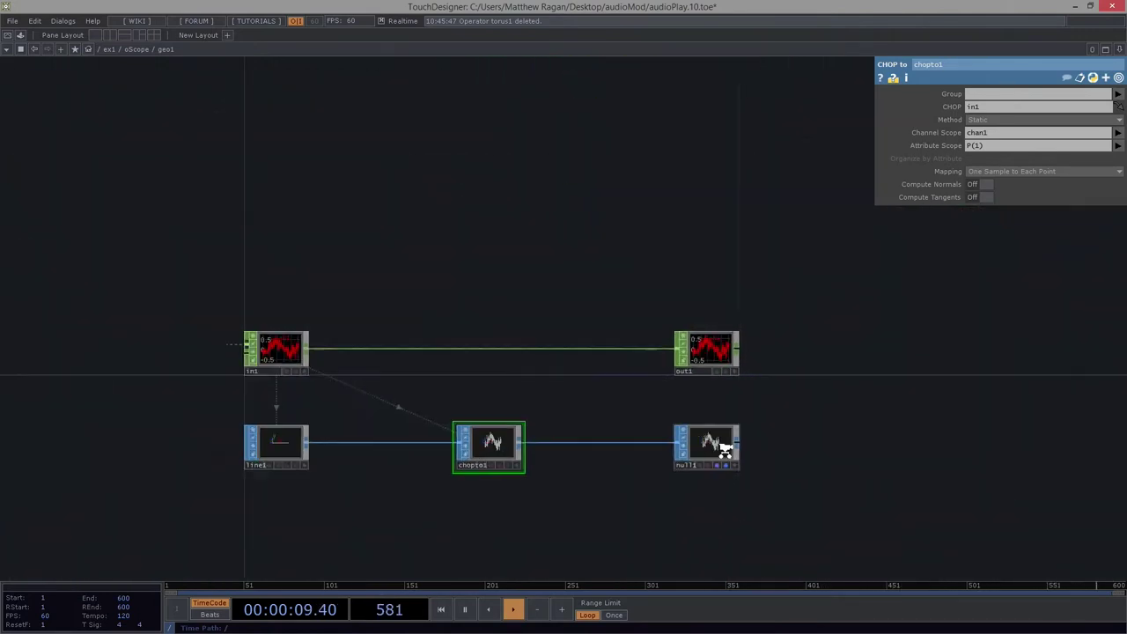
key("p")
scroll(476, 317, "down", 3)
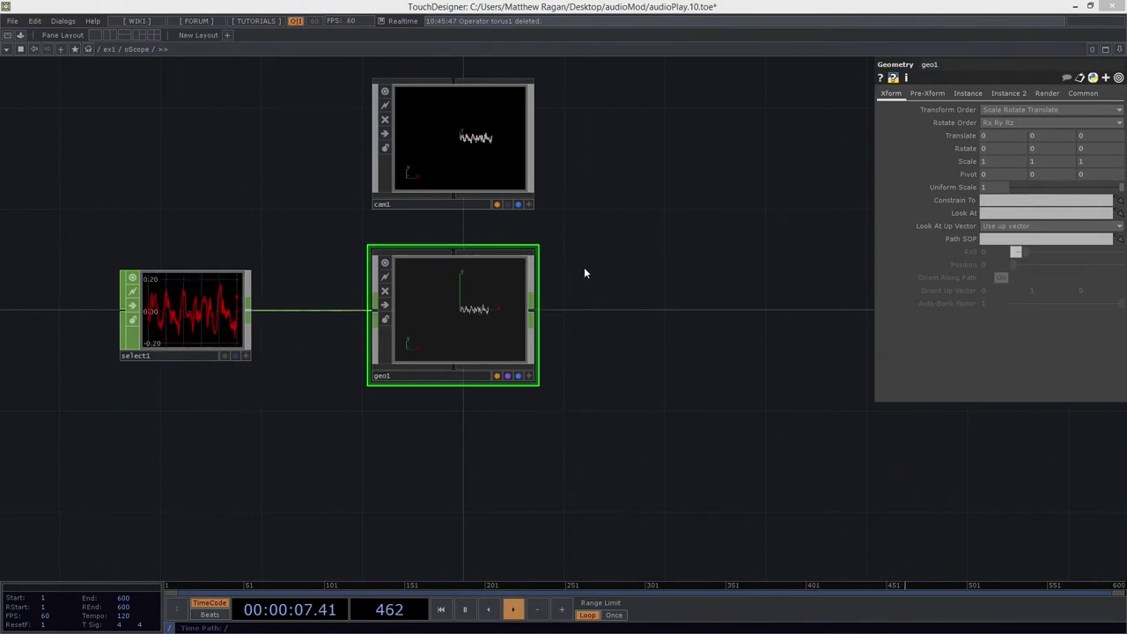
scroll(546, 295, "up", 2)
scroll(497, 275, "up", 3)
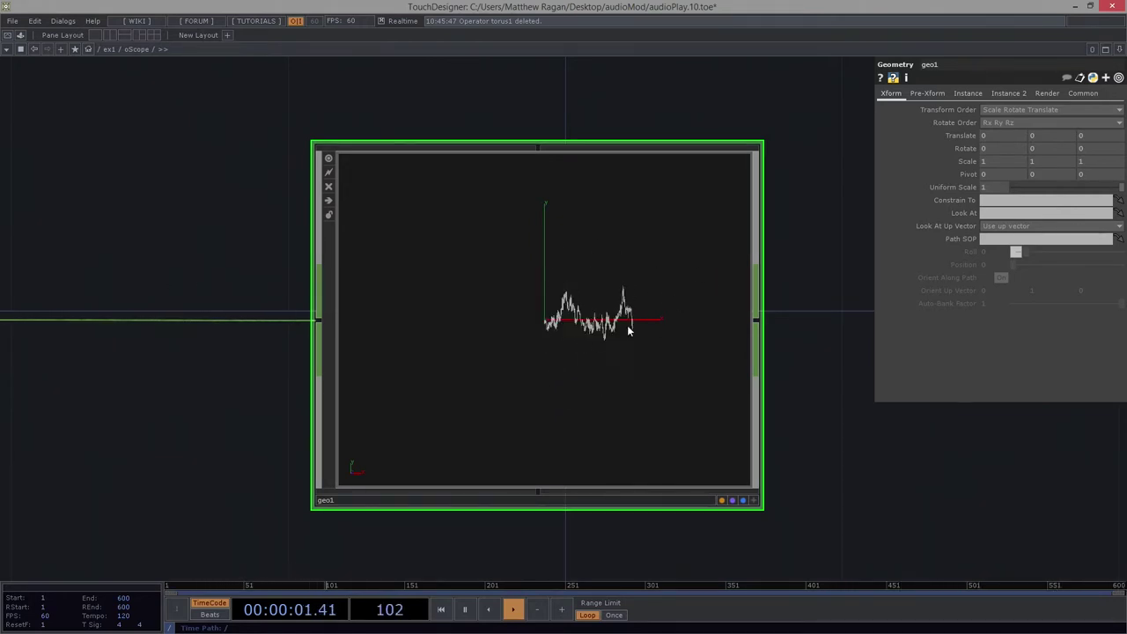
scroll(627, 330, "down", 5)
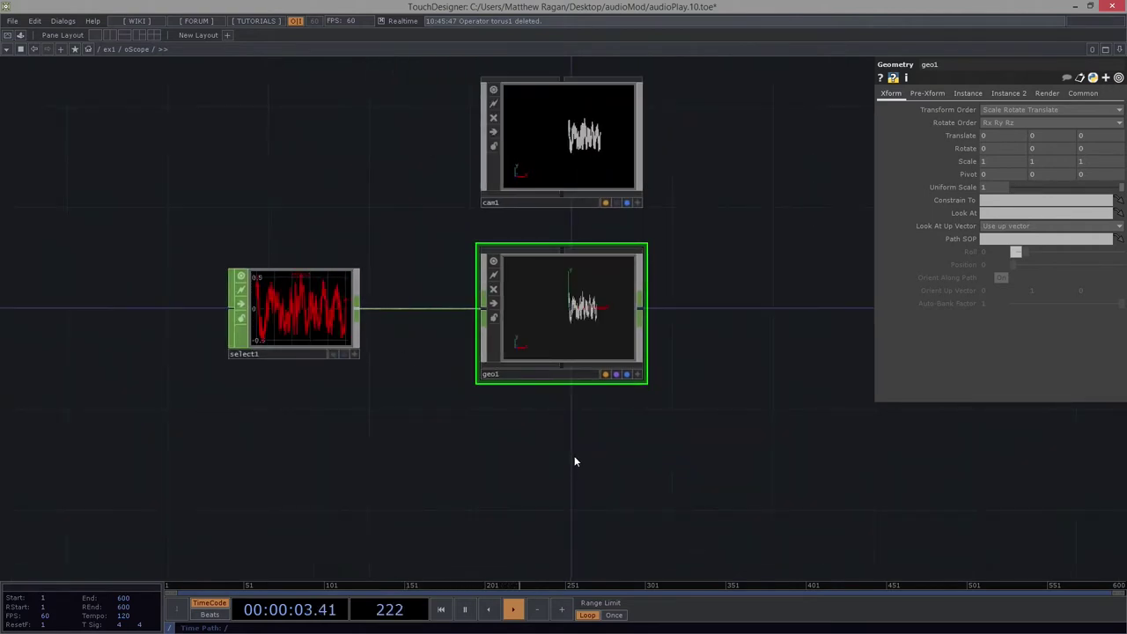
- Add a Constant MAT below geo1
left_click_drag(576, 458, 508, 453)
key("Tab")
key("Tab")
key("Tab")
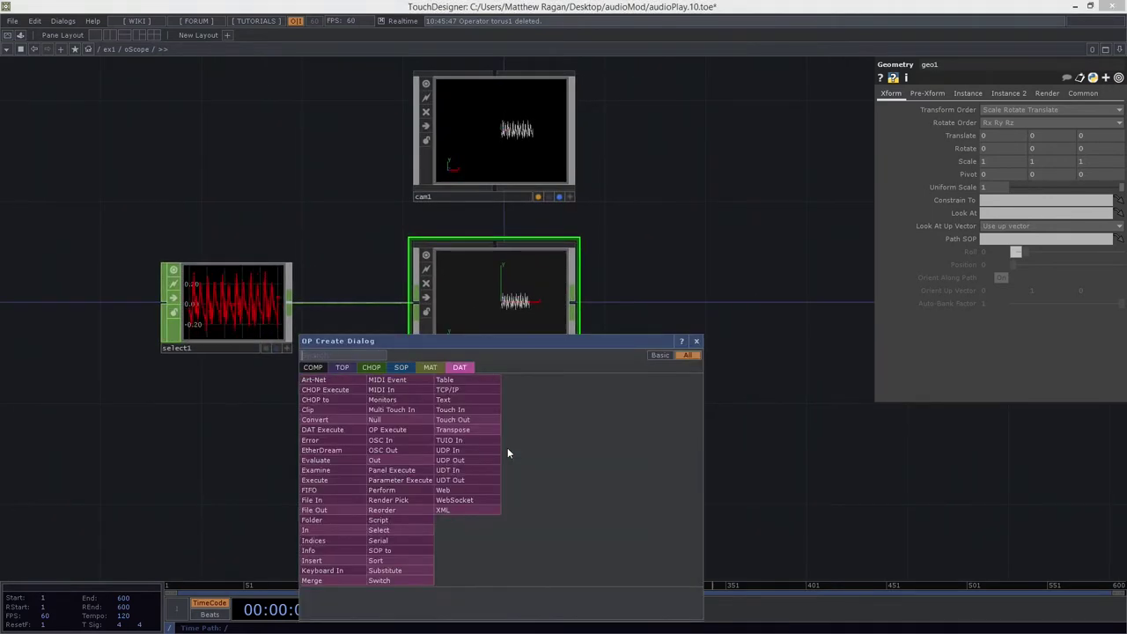
key("shift+Tab")
type("con")
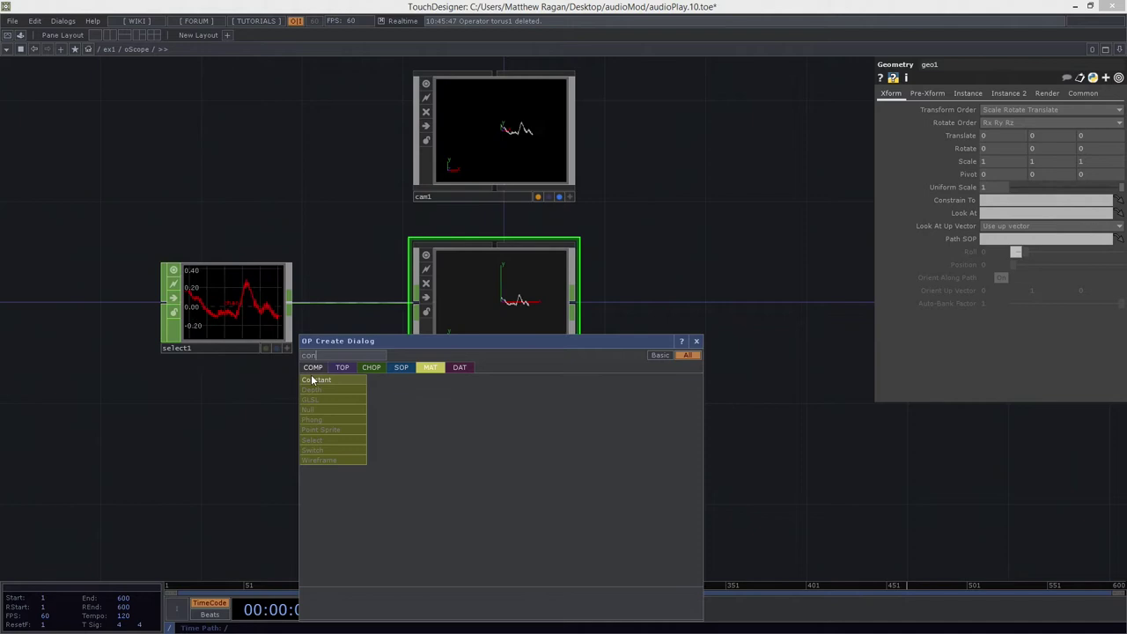
key("Return")
left_click(485, 468)
- Assign the Constant MAT to geo1 with the Parm: Material option and inspect the waveform
left_click_drag(478, 468, 507, 299)
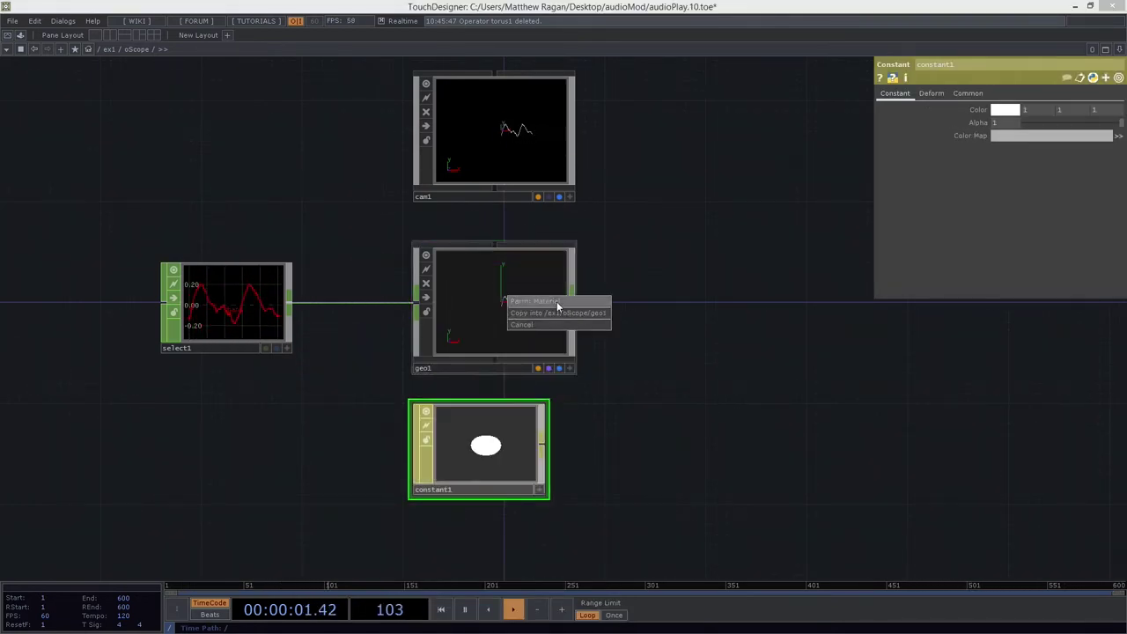
left_click(564, 302)
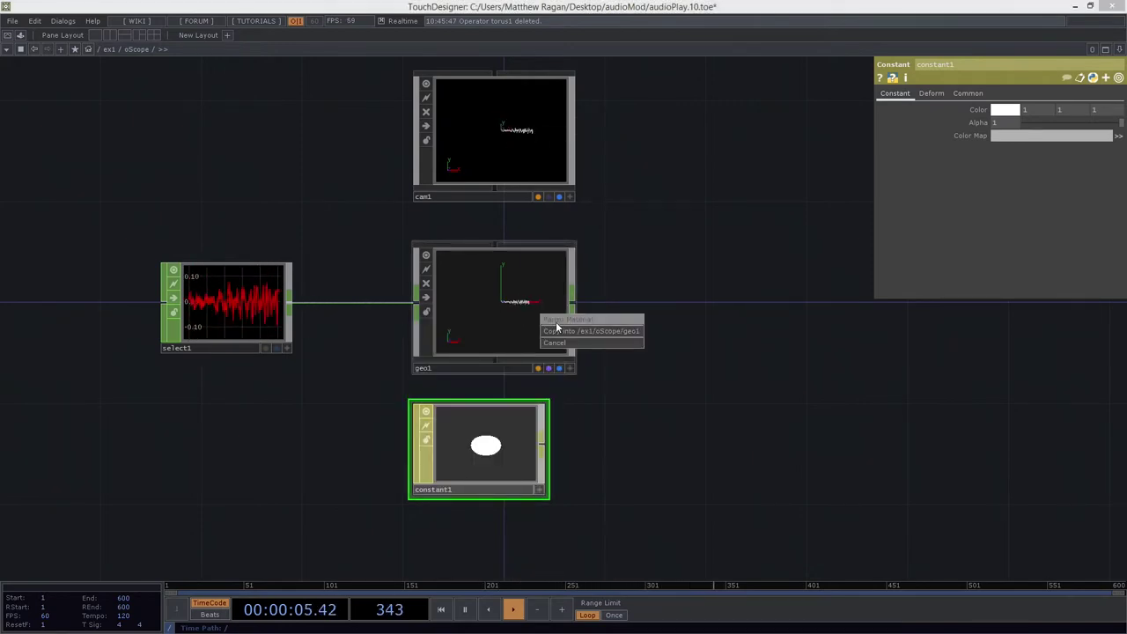
left_click(560, 320)
scroll(531, 314, "up", 4)
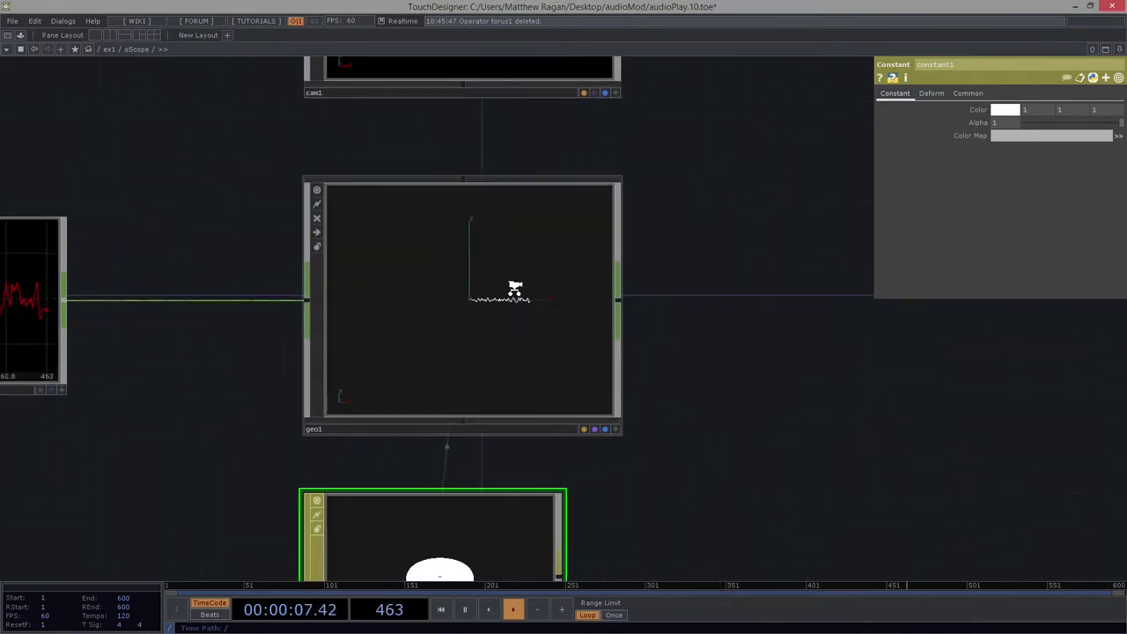
- Add a Render TOP beside geo1 in the oScope network
scroll(514, 303, "down", 2)
left_click_drag(773, 326, 592, 345)
key("Tab")
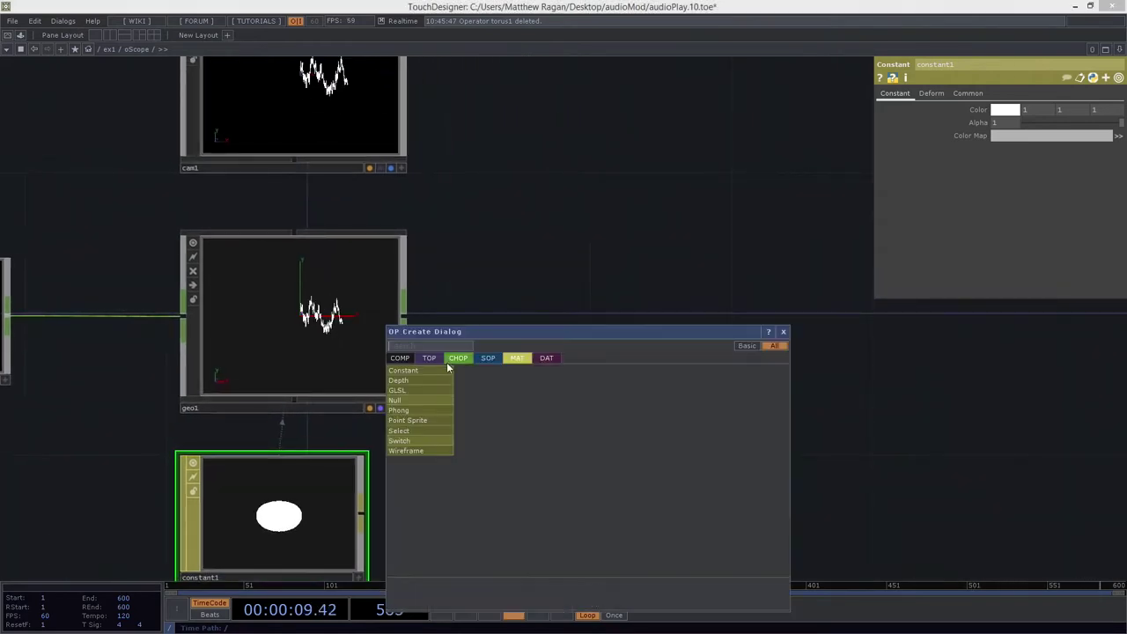
left_click(435, 359)
type("ren")
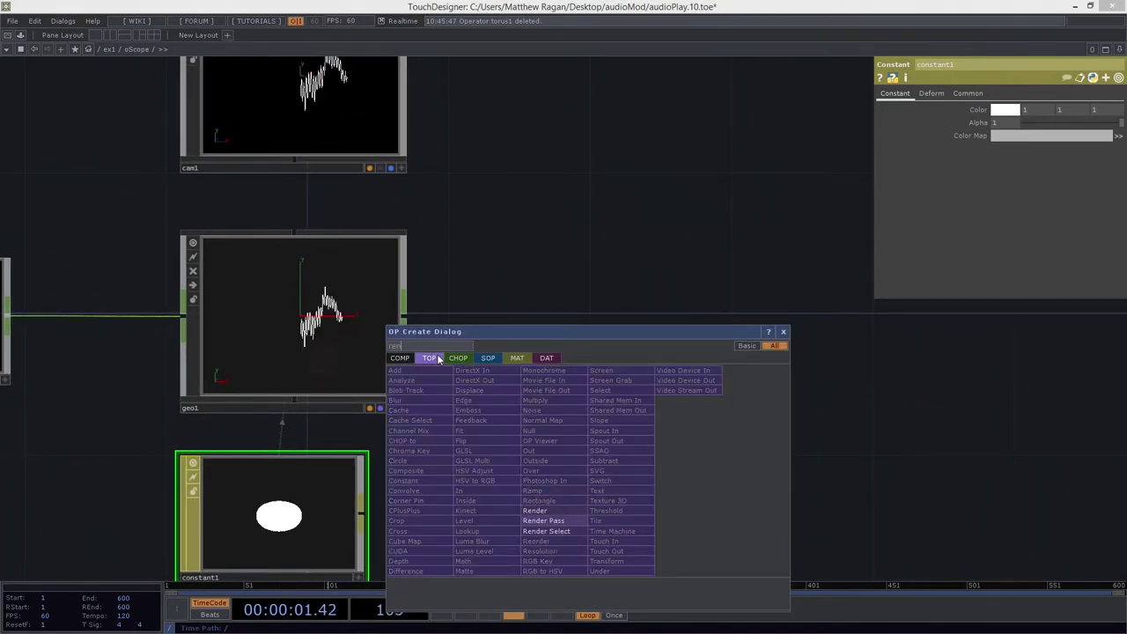
left_click(534, 512)
left_click(629, 328)
left_click_drag(757, 330, 537, 331)
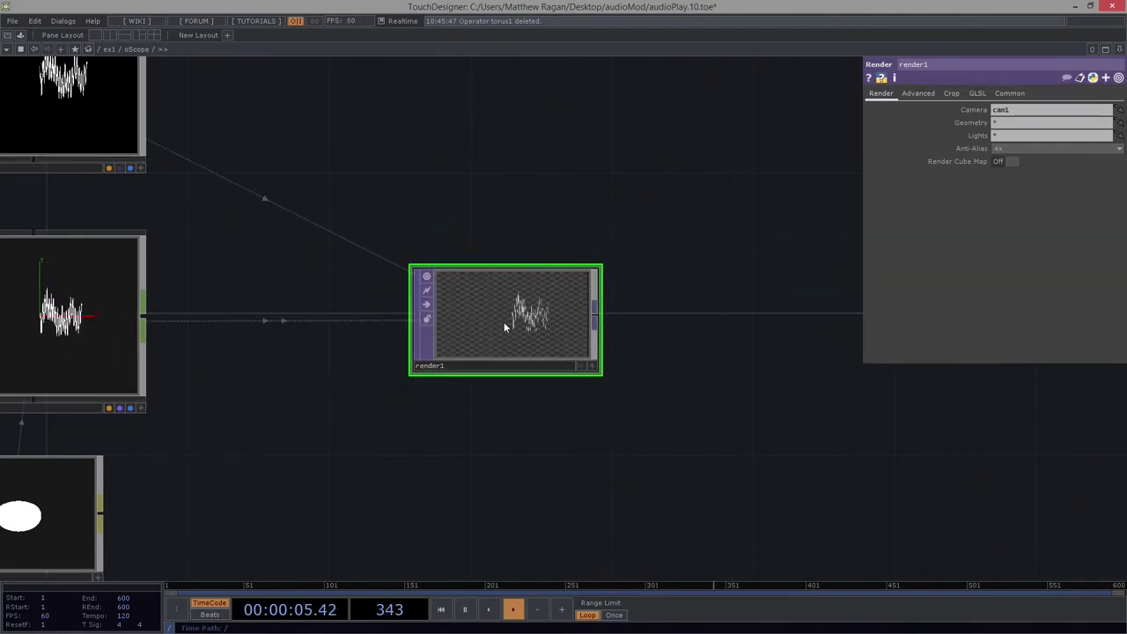
- Display the Render TOP in the network background and compare its waveform with the cam1 and geo1 viewers
left_click(581, 366)
left_click_drag(501, 242, 750, 357)
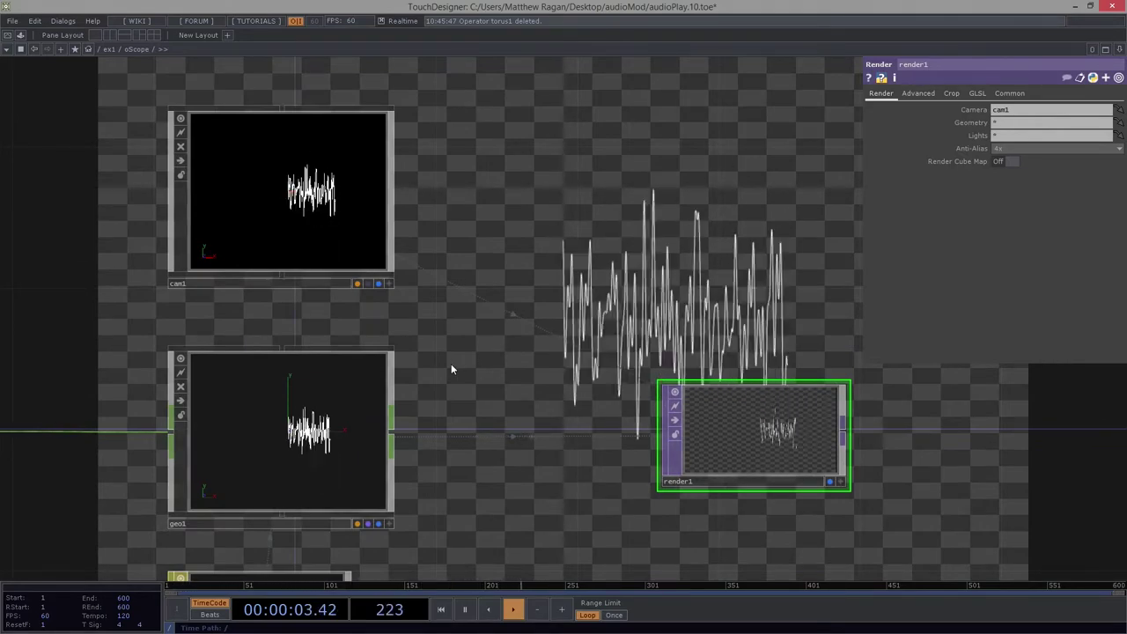
left_click_drag(690, 259, 434, 207)
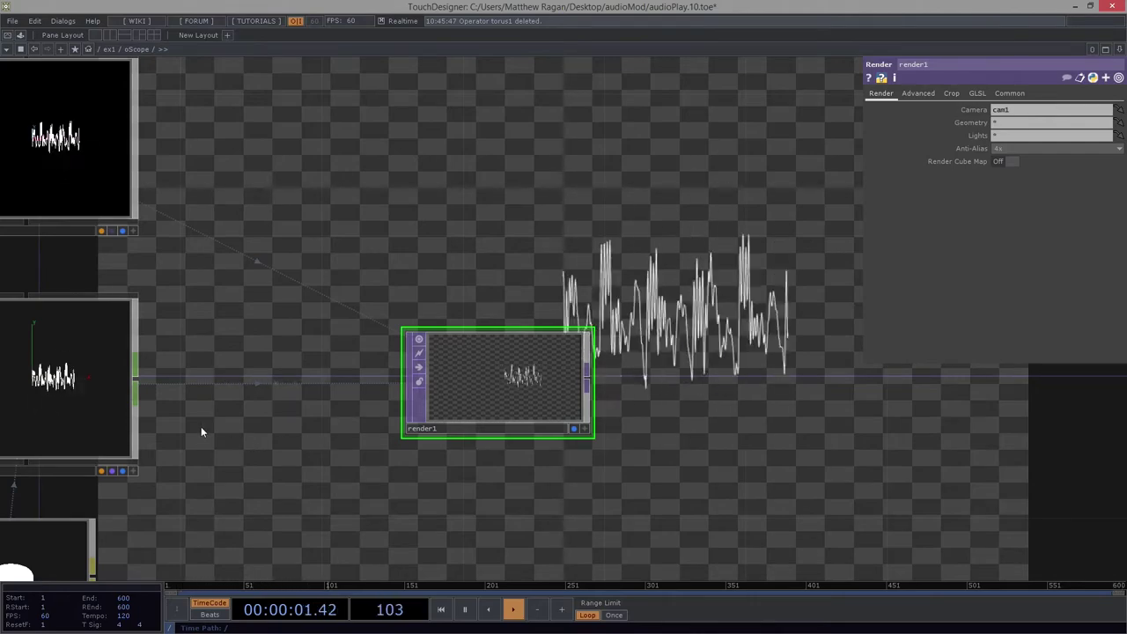
left_click_drag(228, 331, 451, 319)
scroll(330, 349, "up", 6)
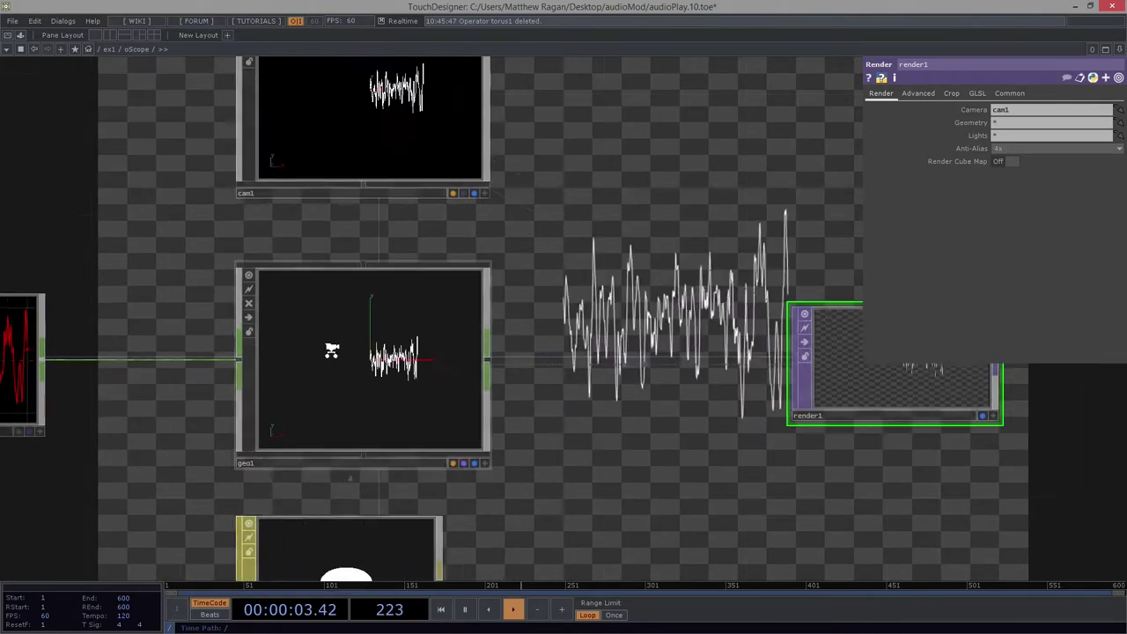
scroll(493, 323, "down", 3)
scroll(493, 324, "down", 3)
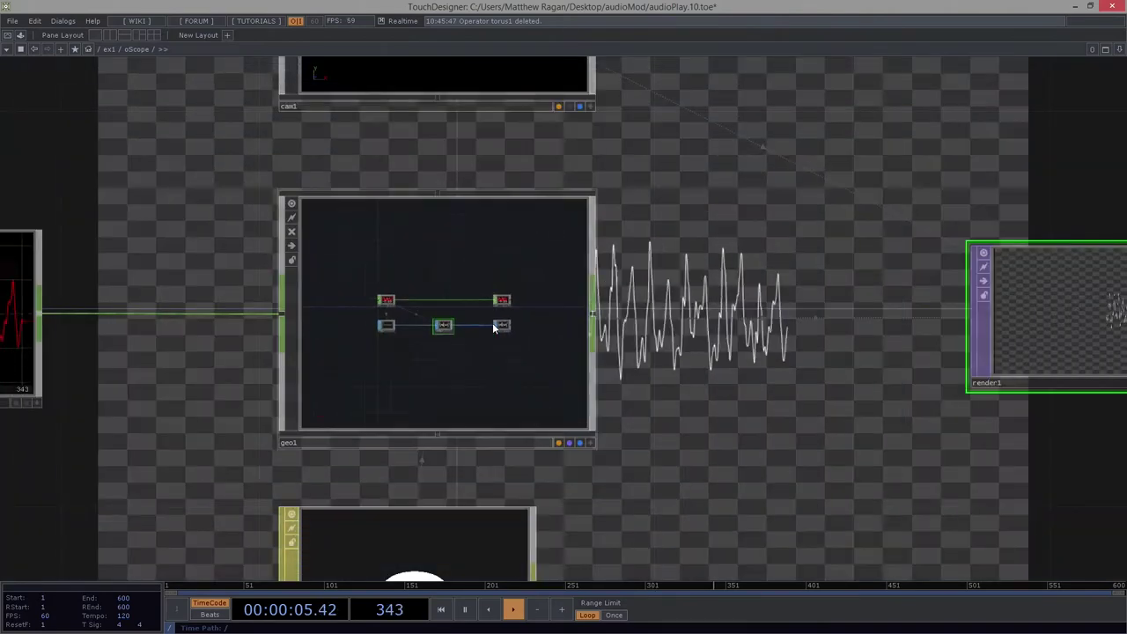
left_click_drag(921, 387, 566, 360)
right_click(727, 286)
left_click(747, 276)
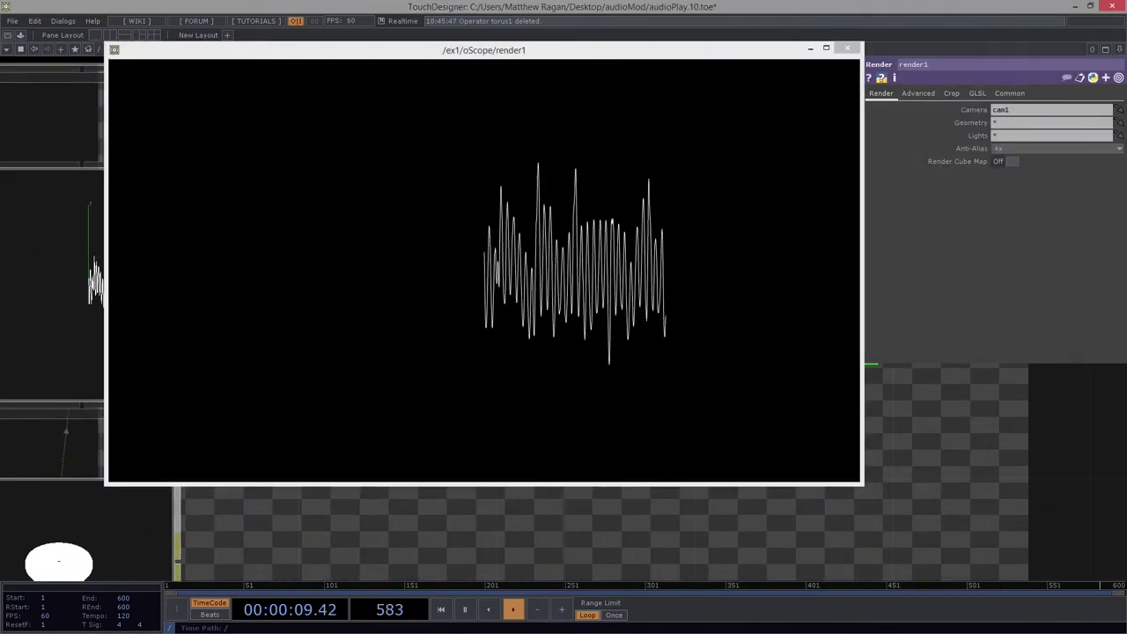
left_click_drag(106, 44, 401, 209)
left_click(848, 214)
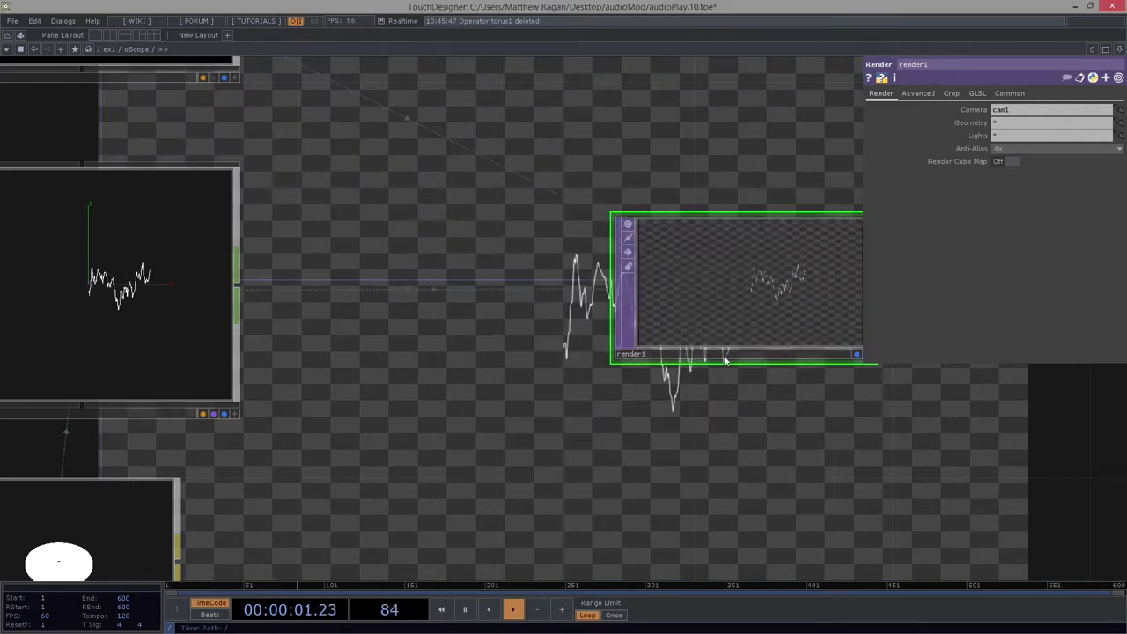
- Open the Render TOP's viewer in a floating window and shrink it to about half its original width and height
right_click(727, 299)
left_click(759, 289)
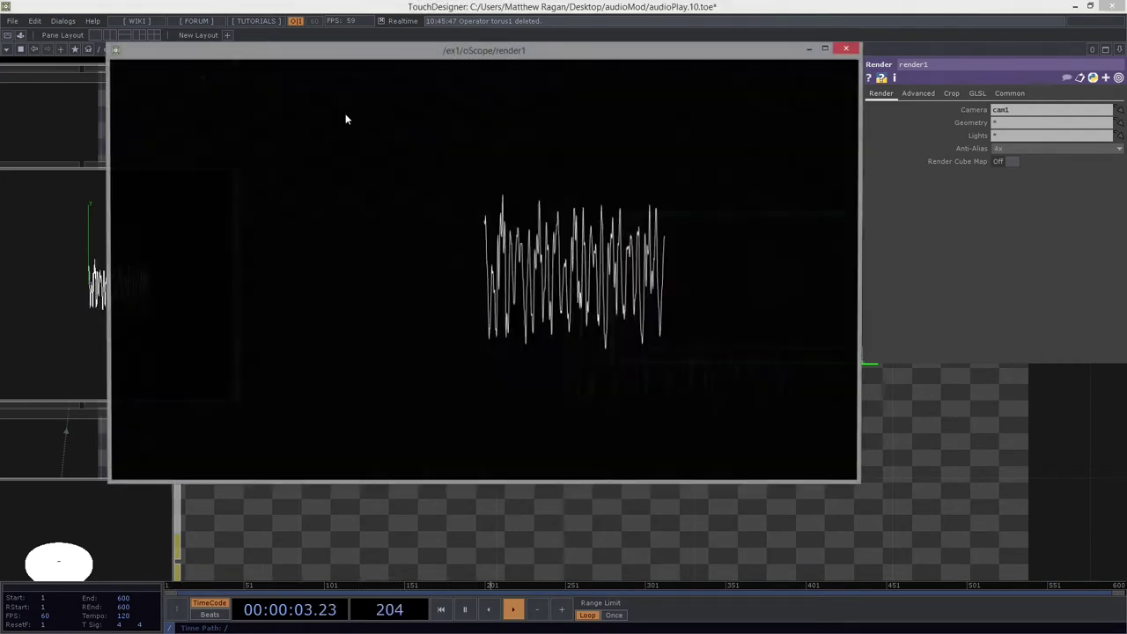
left_click_drag(106, 44, 355, 182)
left_click_drag(435, 187, 482, 253)
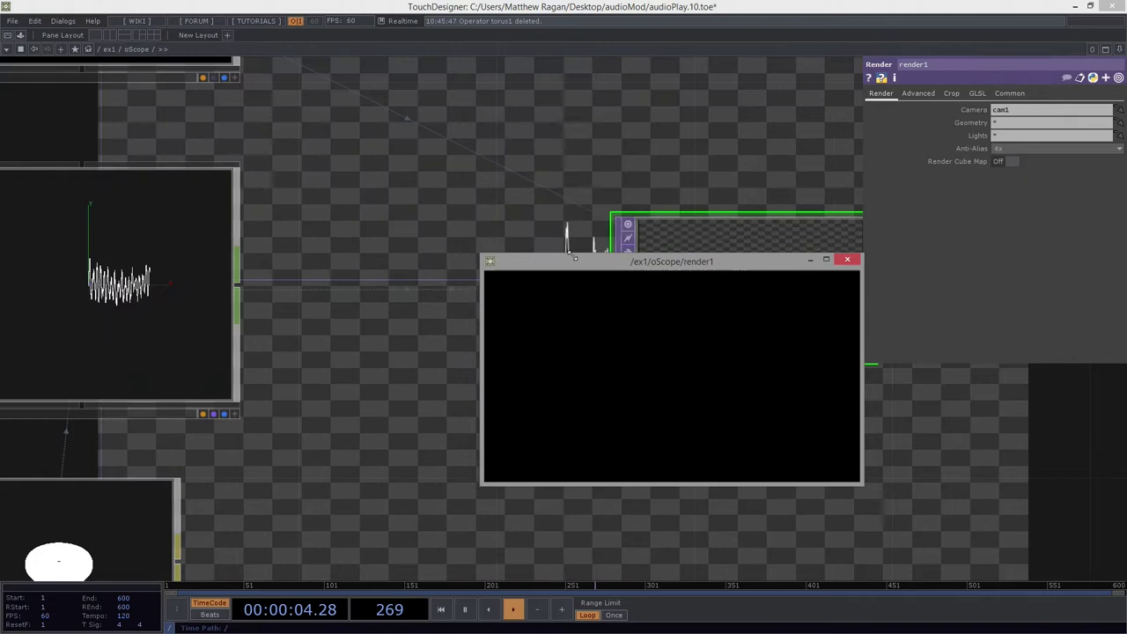
- Move the floating render1 viewer out of the way and set the X value of line1's Point A inside geo1 to -1
left_click_drag(672, 264, 930, 400)
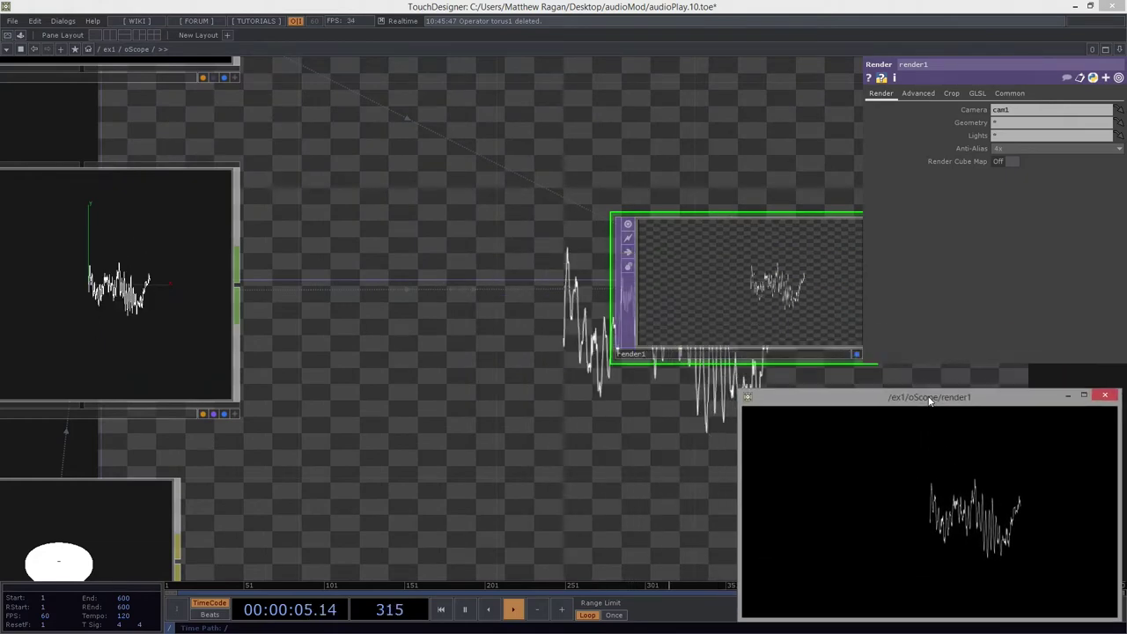
left_click_drag(391, 410, 640, 435)
scroll(296, 289, "up", 6)
scroll(483, 391, "up", 3)
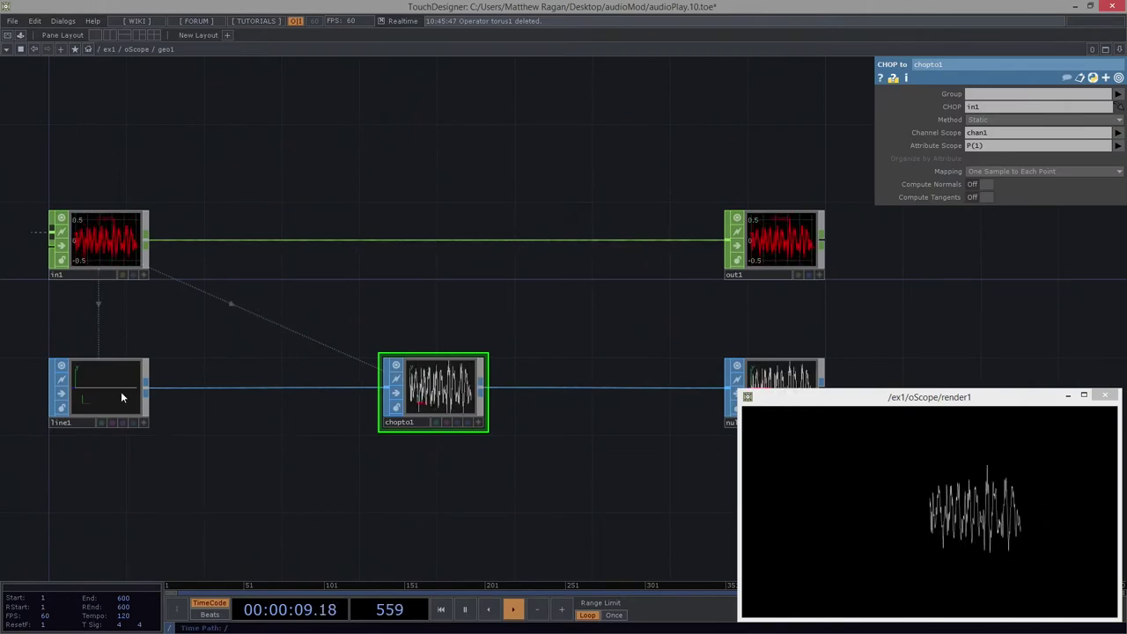
left_click(119, 396)
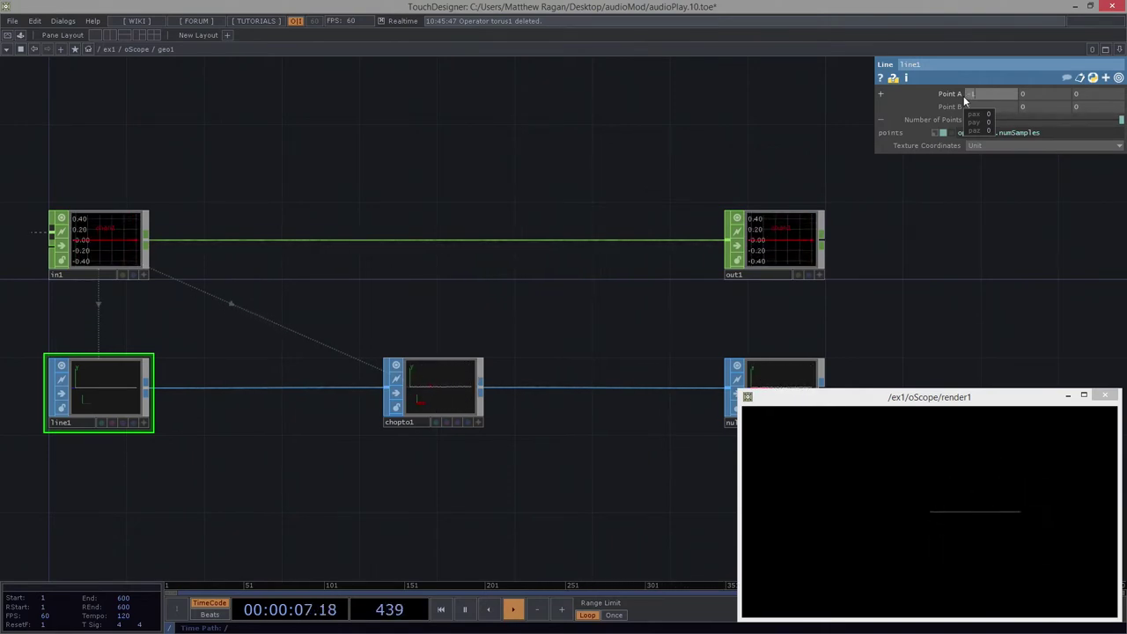
key("Tab")
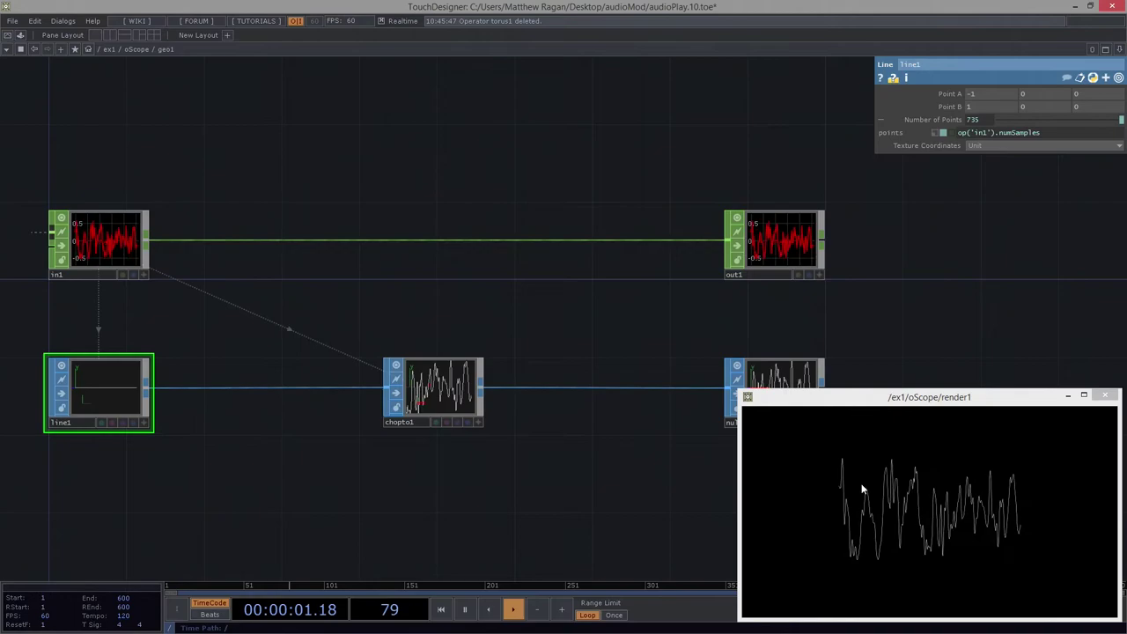
scroll(326, 515, "down", 4)
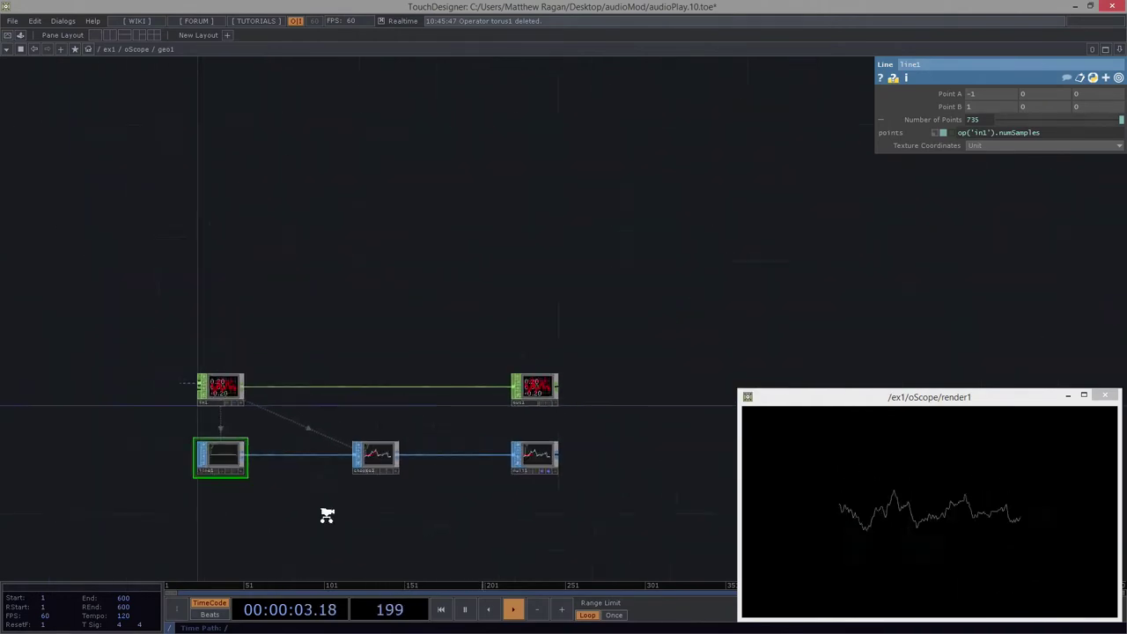
scroll(326, 514, "down", 3)
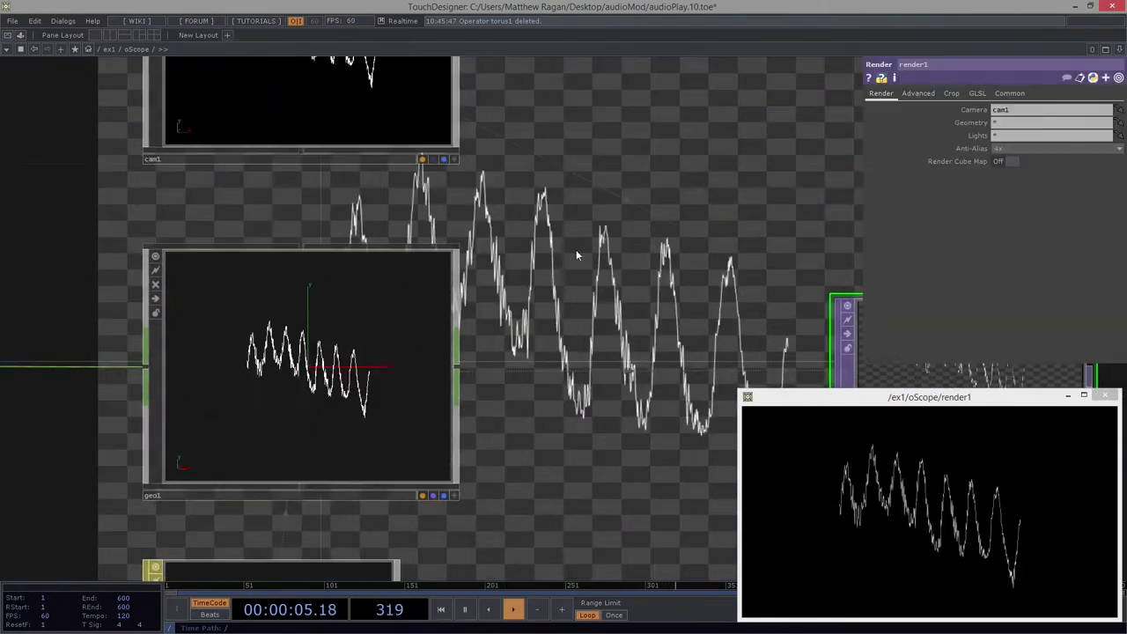
- Scale geo1 in the oScope network to 2.08 in X and 0.80 in Y
scroll(295, 350, "up", 3)
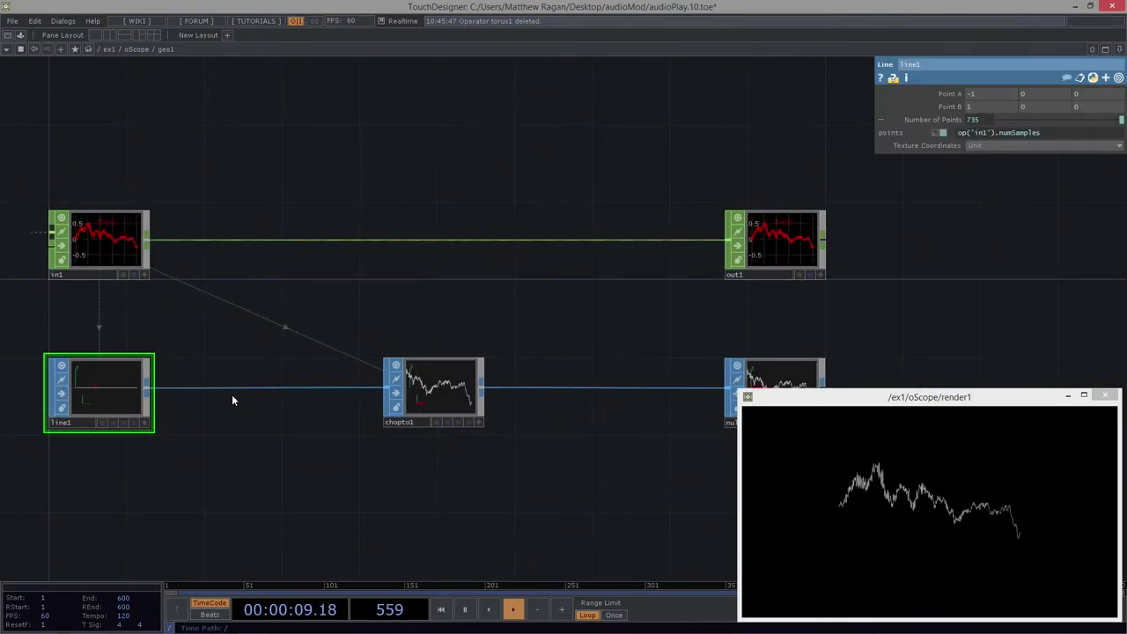
scroll(326, 418, "down", 4)
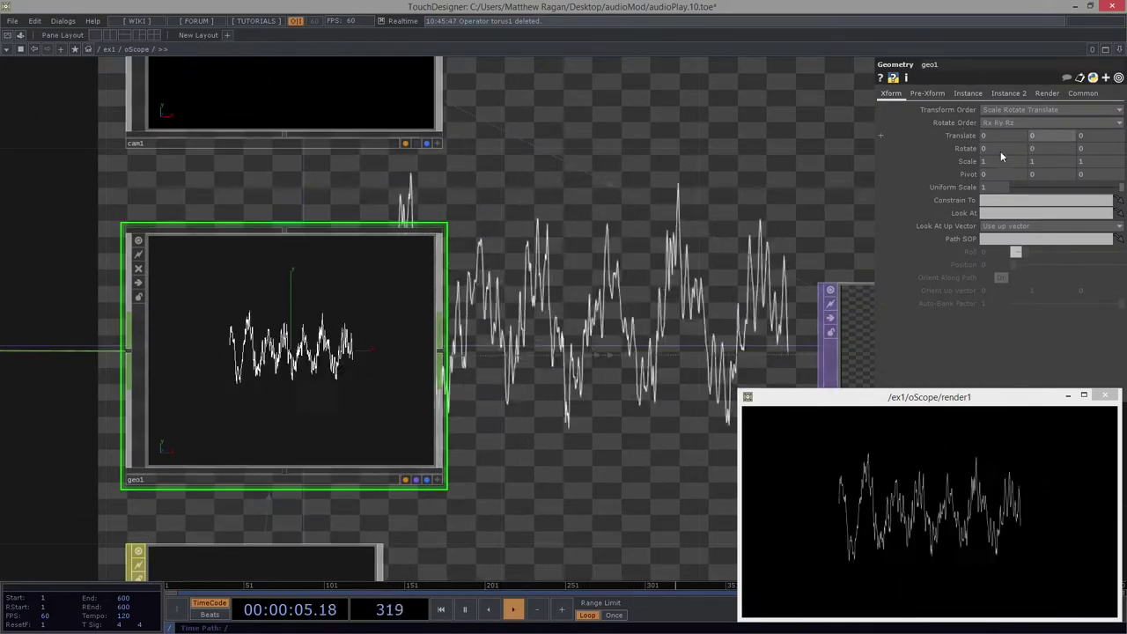
scroll(607, 308, "down", 5)
left_click_drag(638, 215, 575, 245)
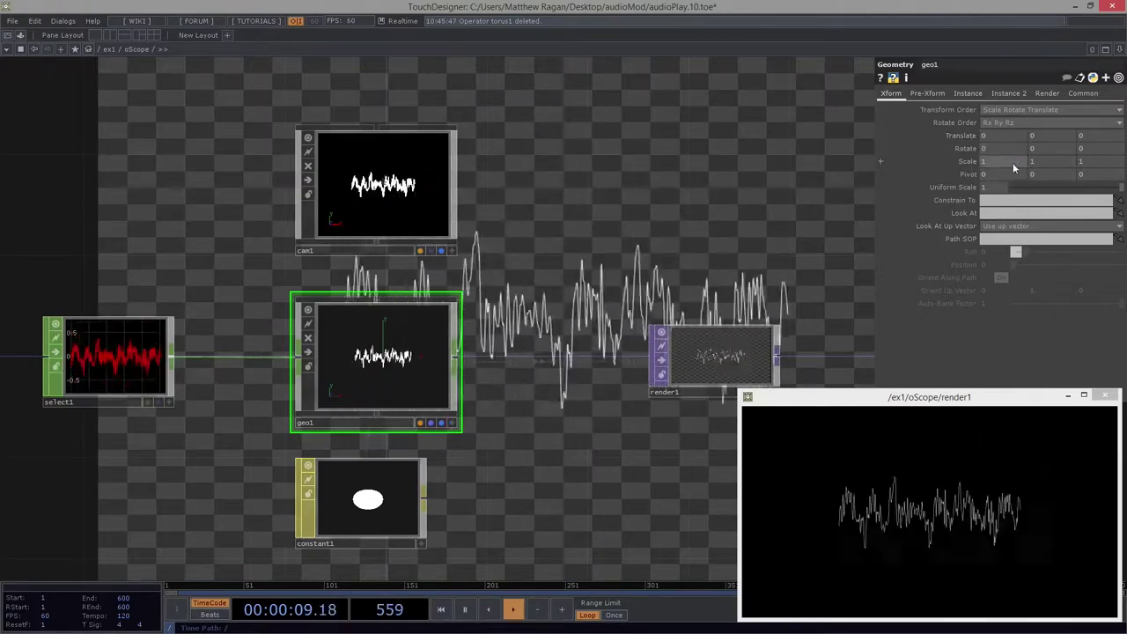
middle_click_drag(1012, 165, 1026, 144)
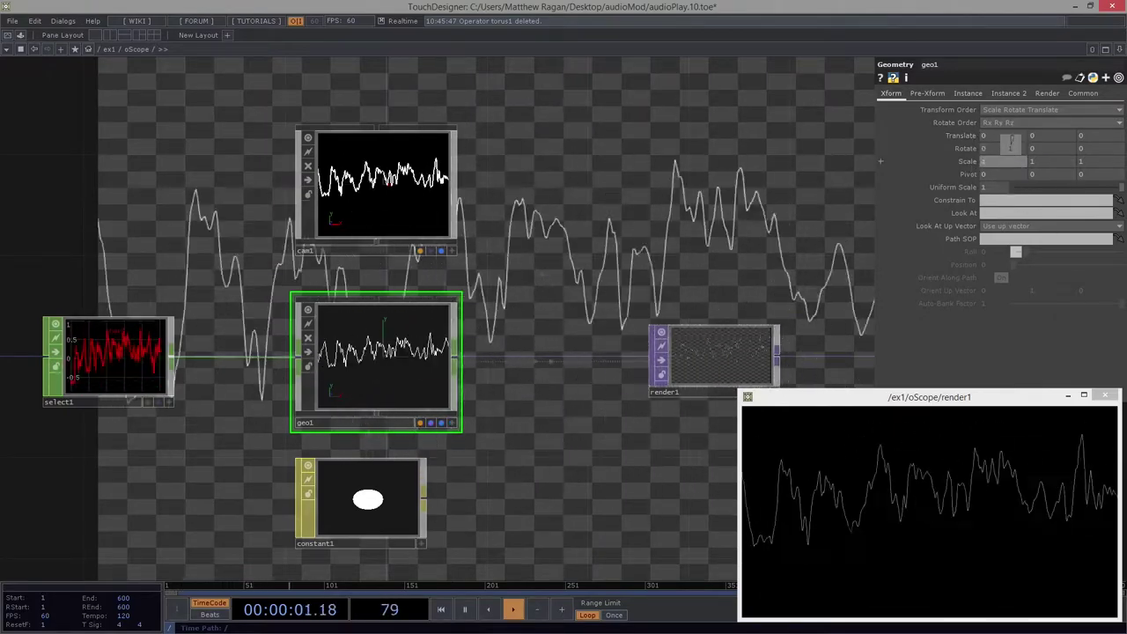
mouse_move(1011, 141)
left_mouse_down()
mouse_move(1011, 167)
mouse_move(1009, 146)
left_mouse_up()
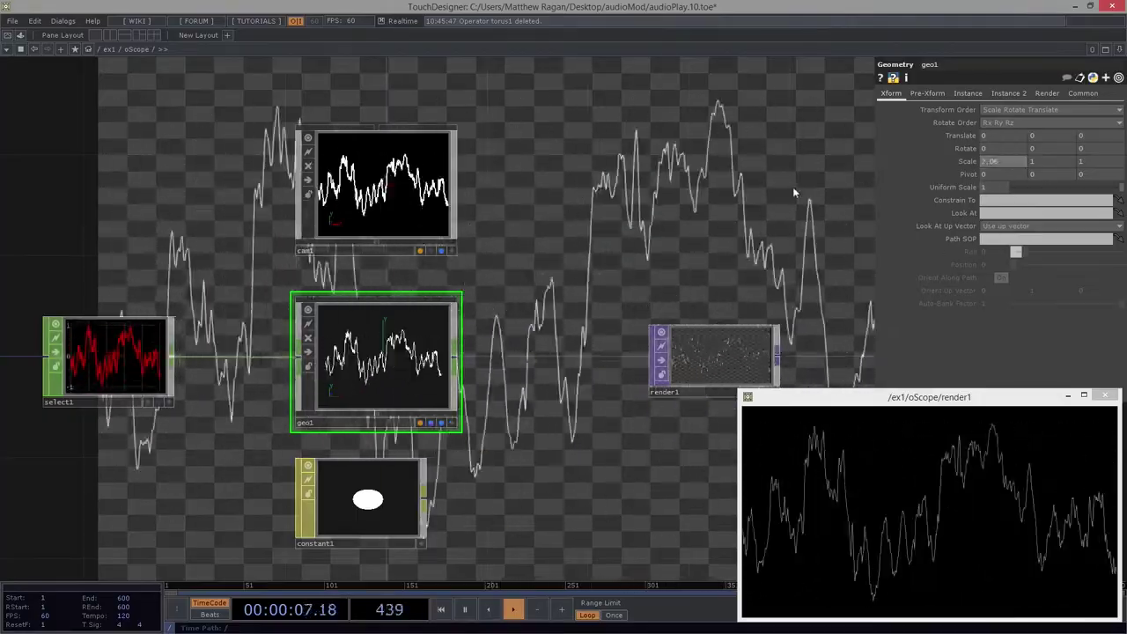
left_click_drag(656, 186, 475, 179)
scroll(528, 201, "down", 6)
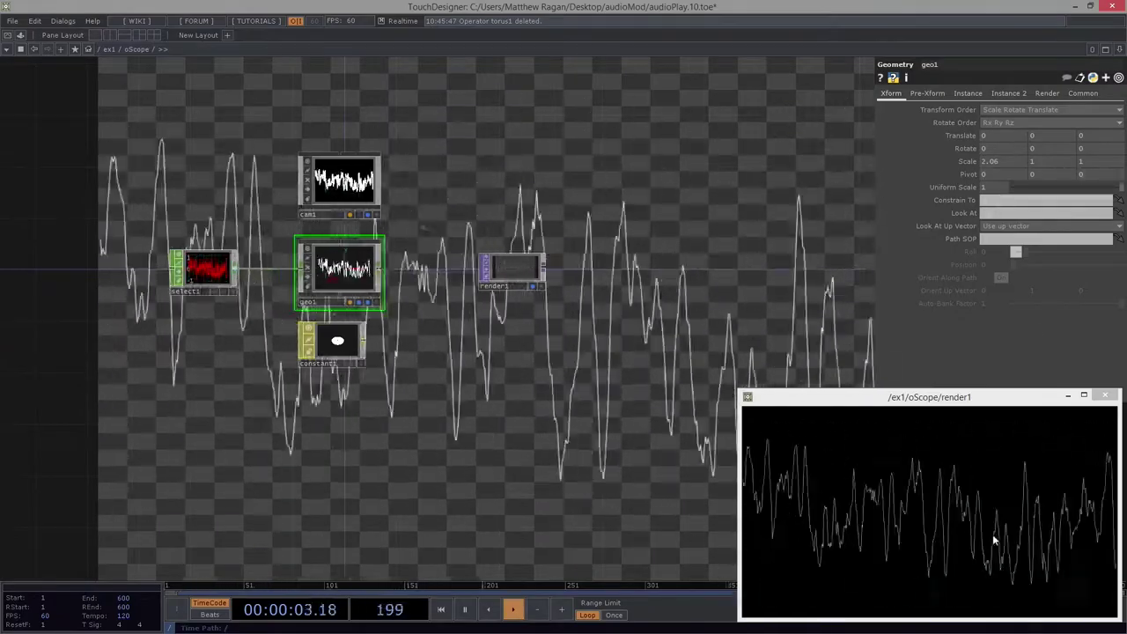
middle_click_drag(1058, 163, 1028, 190)
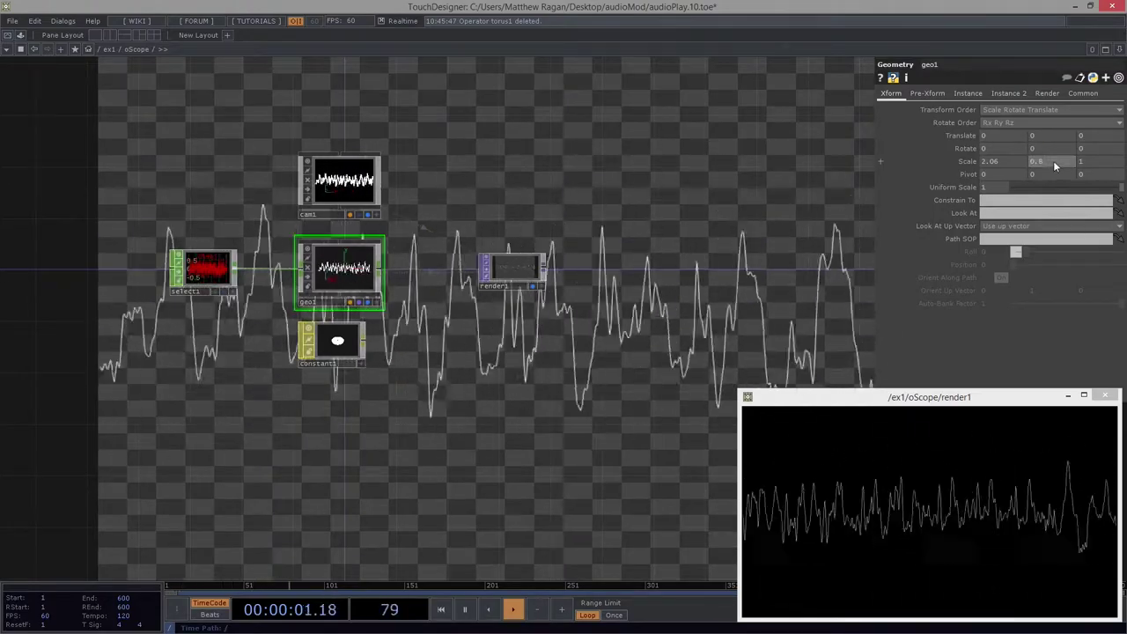
left_click(1007, 161)
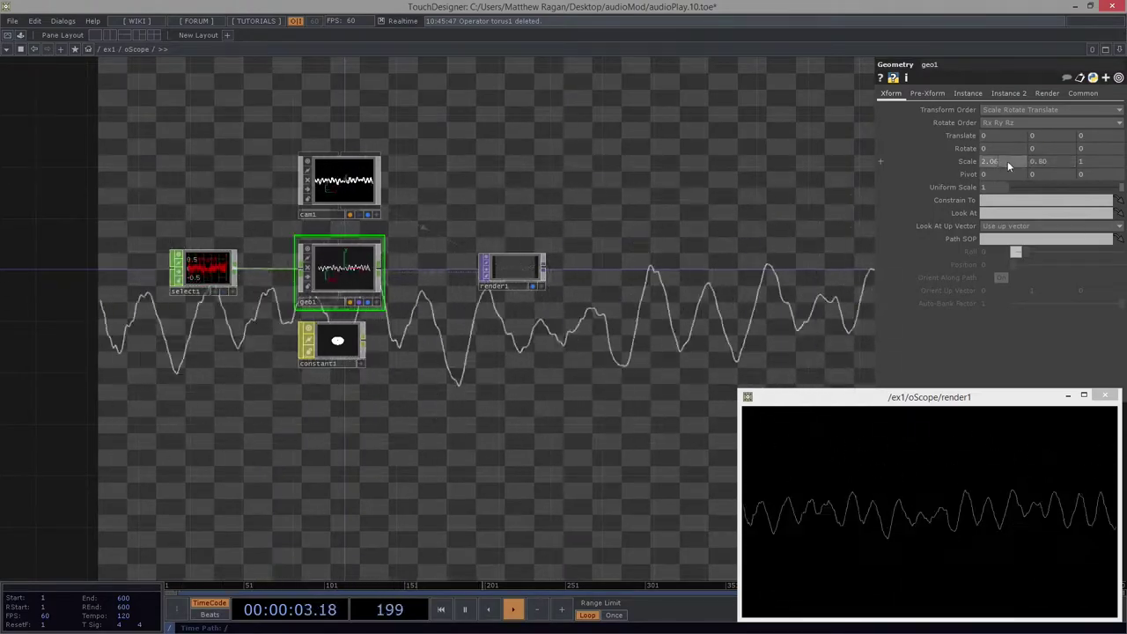
key("BackSpace")
key("Return")
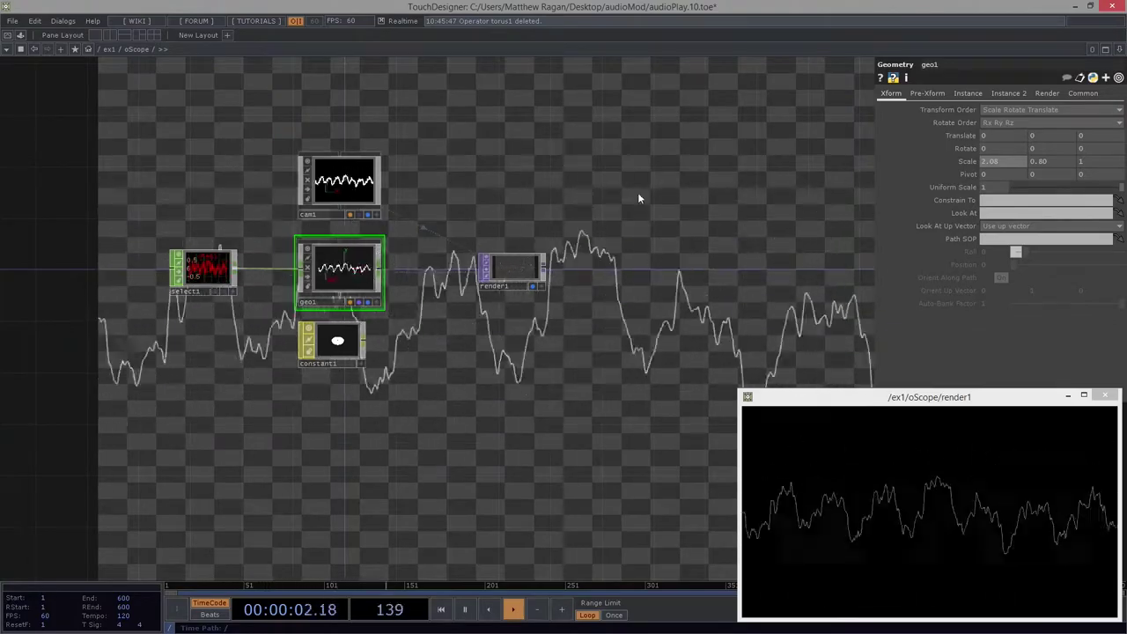
- Close the floating render1 viewer and turn off render1's display in the network background
left_click_drag(639, 199, 614, 241)
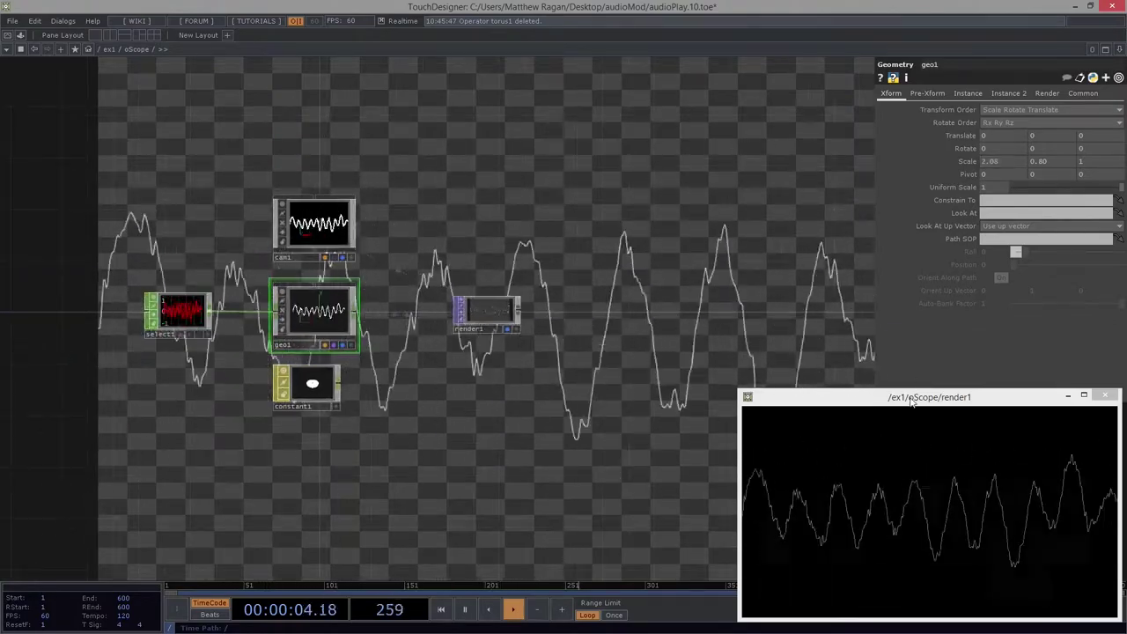
left_click(910, 399)
left_click(1107, 396)
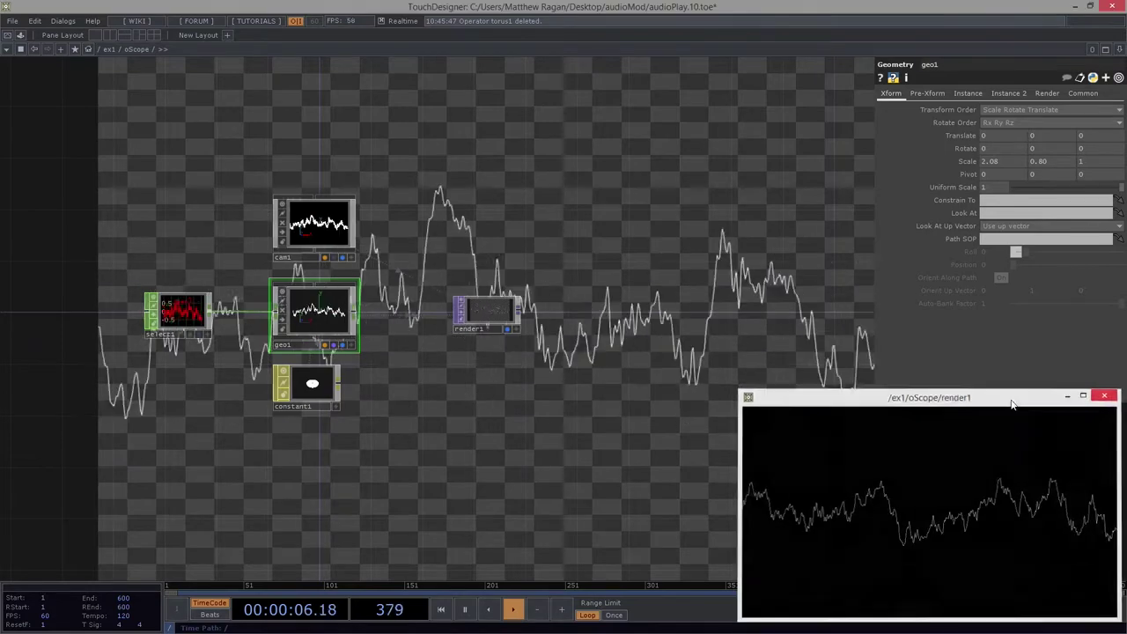
left_click(1104, 396)
scroll(546, 325, "up", 6)
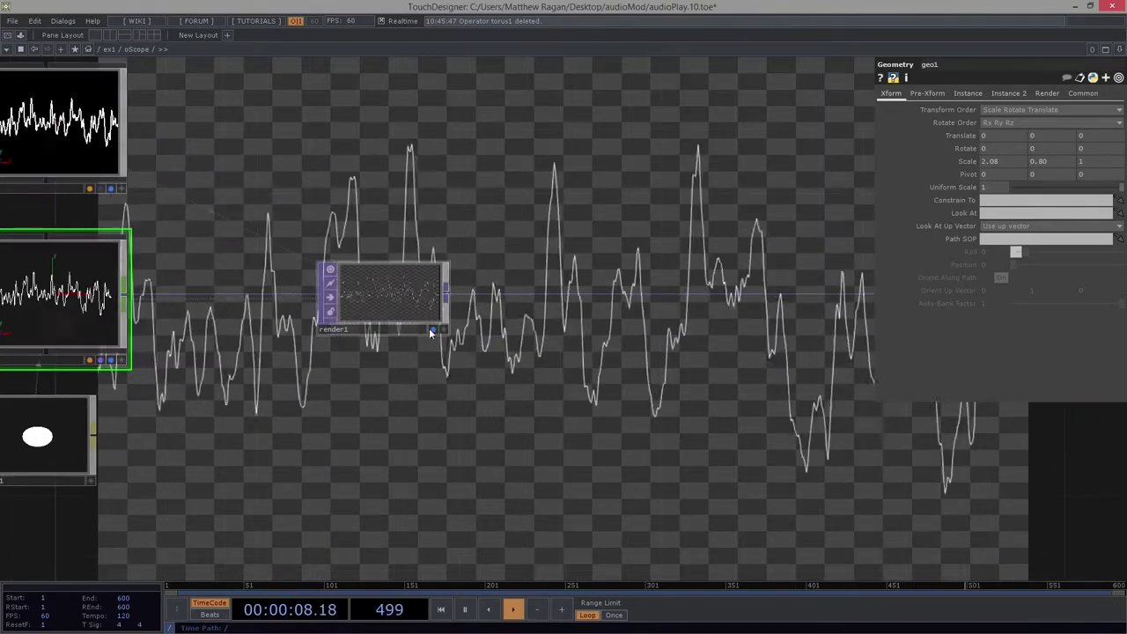
left_click(431, 330)
left_click_drag(499, 334, 264, 376)
- Add an Out TOP after render1, line it up with render1 and display it in the network background
right_click(225, 350)
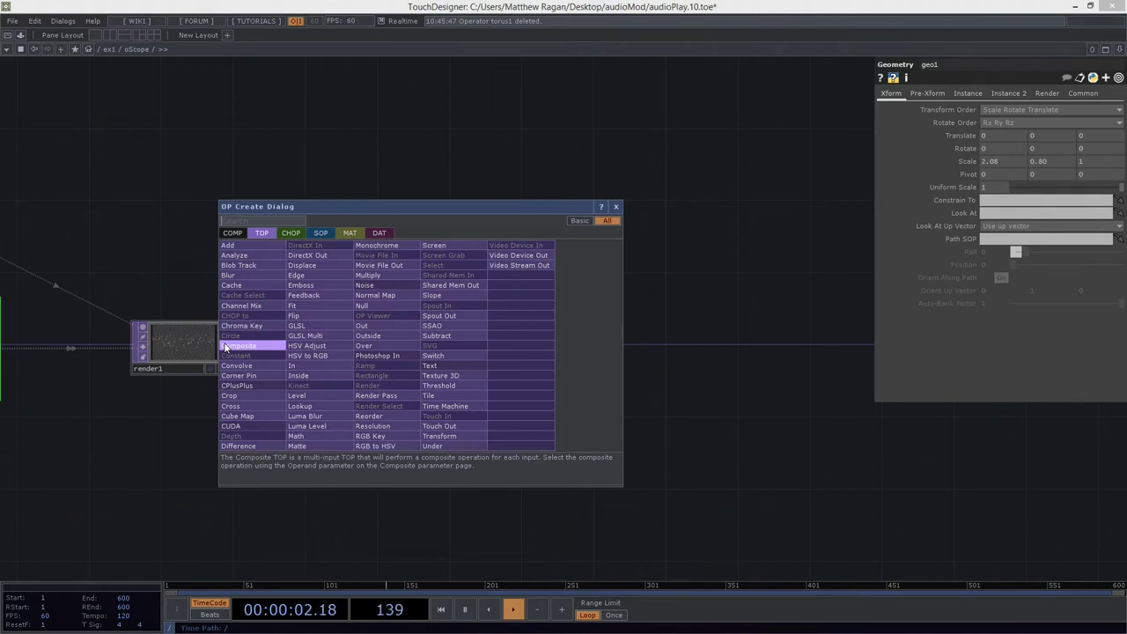
type("out")
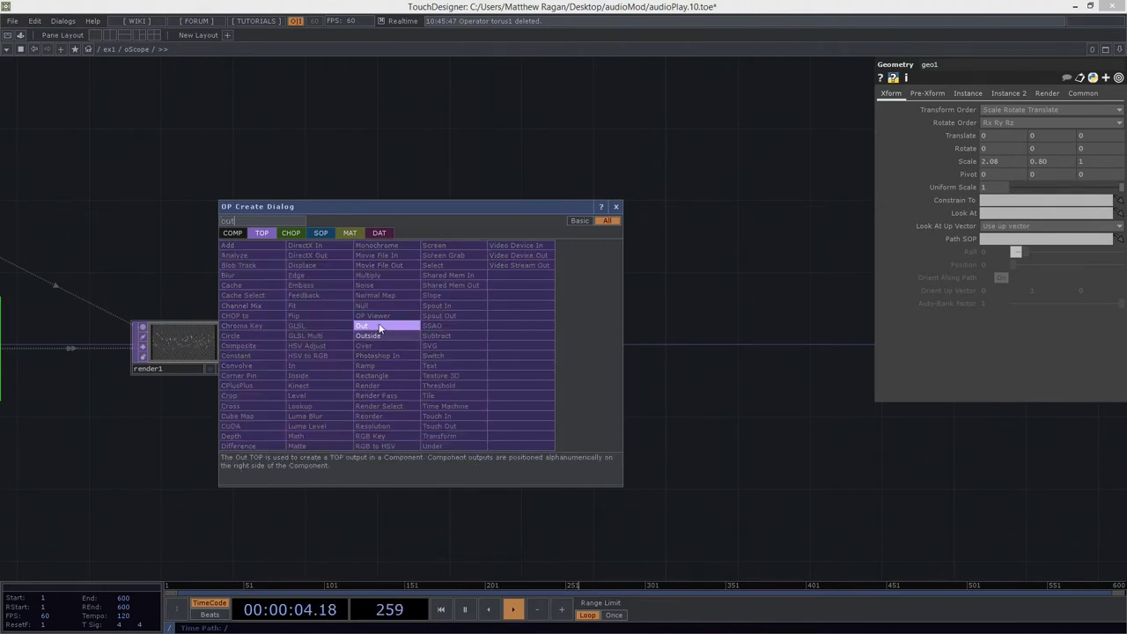
left_click(380, 328)
left_click(779, 363)
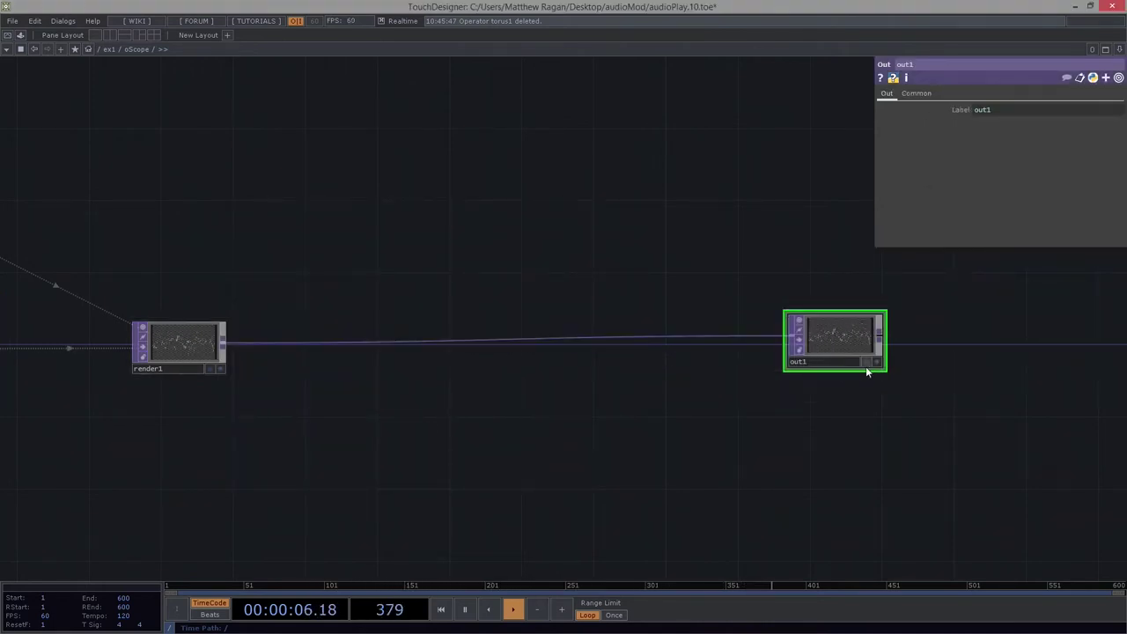
left_click(875, 362)
left_click_drag(803, 337, 817, 344)
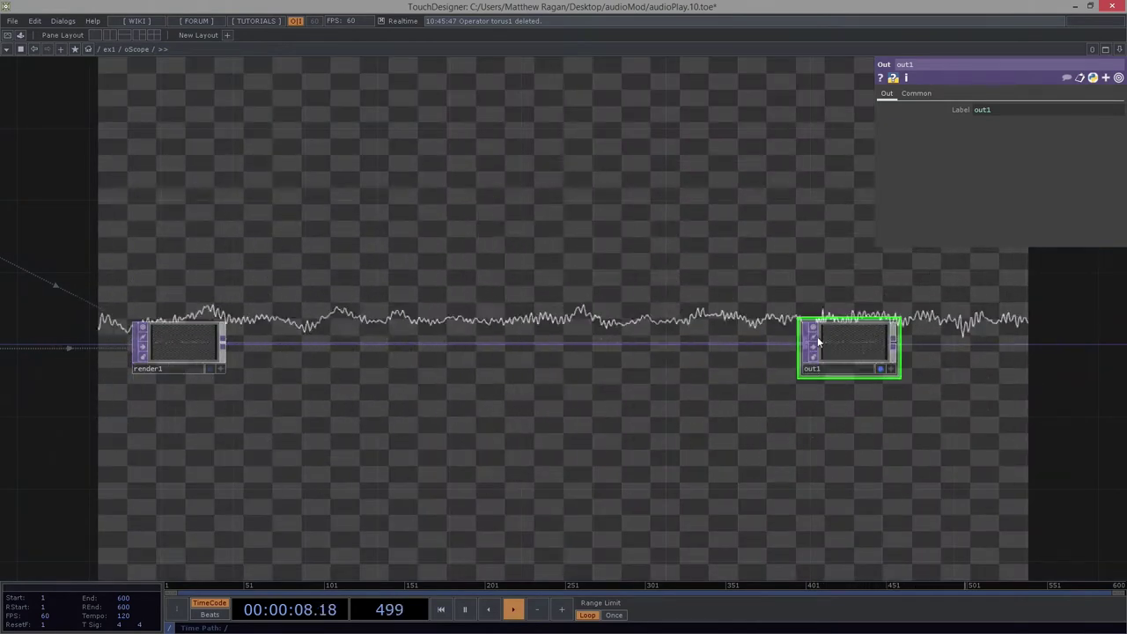
scroll(290, 365, "up", 3)
scroll(289, 364, "down", 6)
left_click_drag(453, 388, 735, 356)
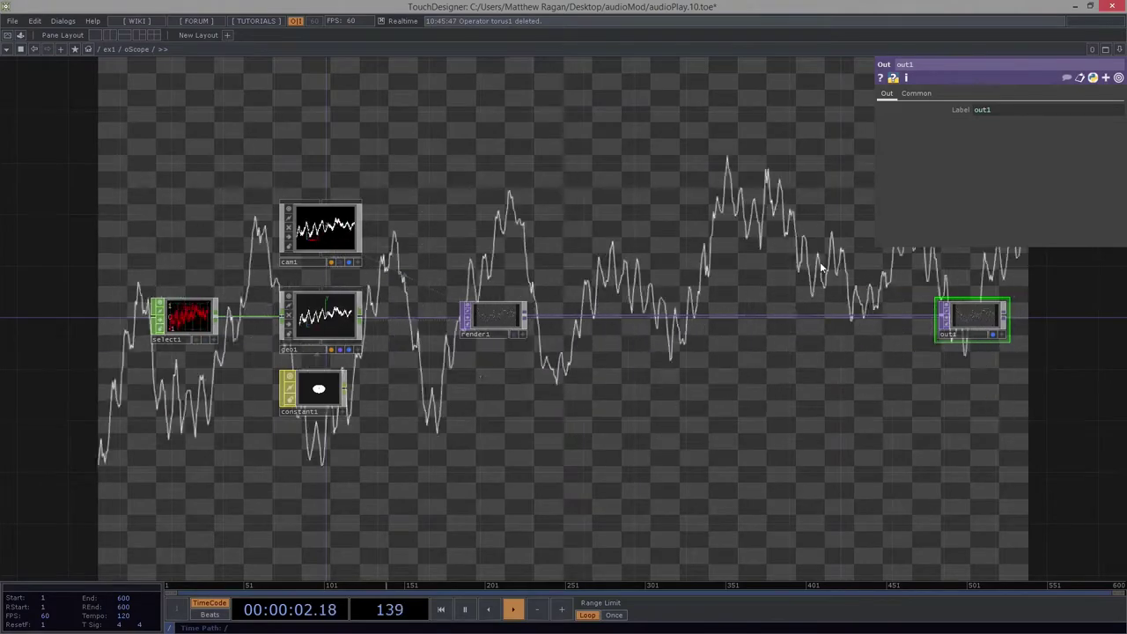
left_click_drag(588, 300, 226, 283)
scroll(392, 313, "up", 3)
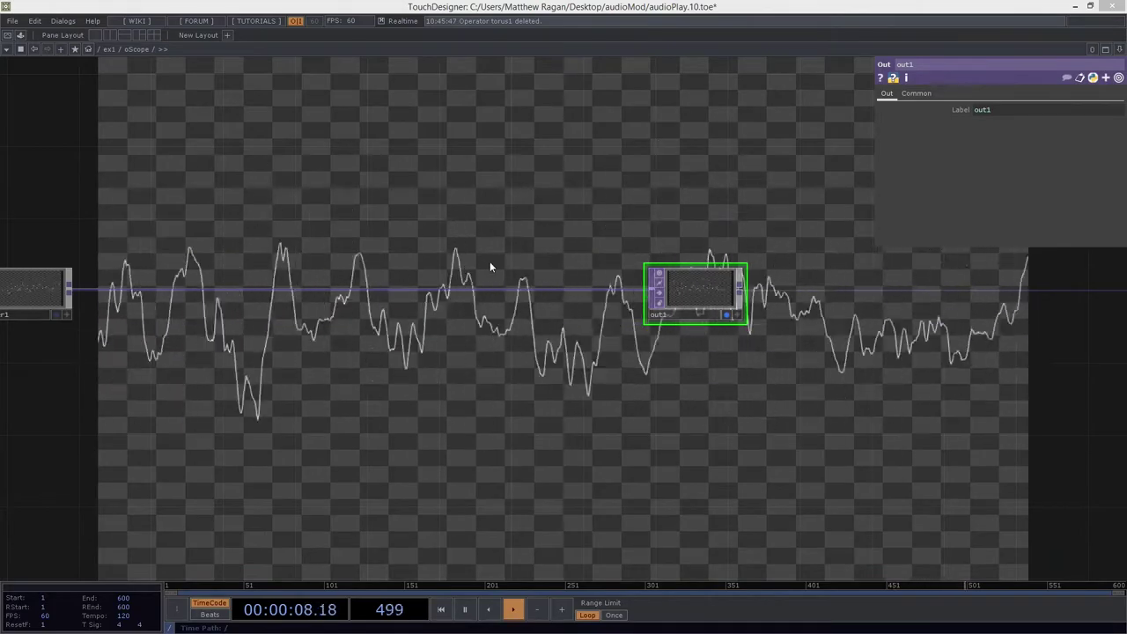
left_click_drag(522, 374, 568, 368)
scroll(568, 367, "down", 4)
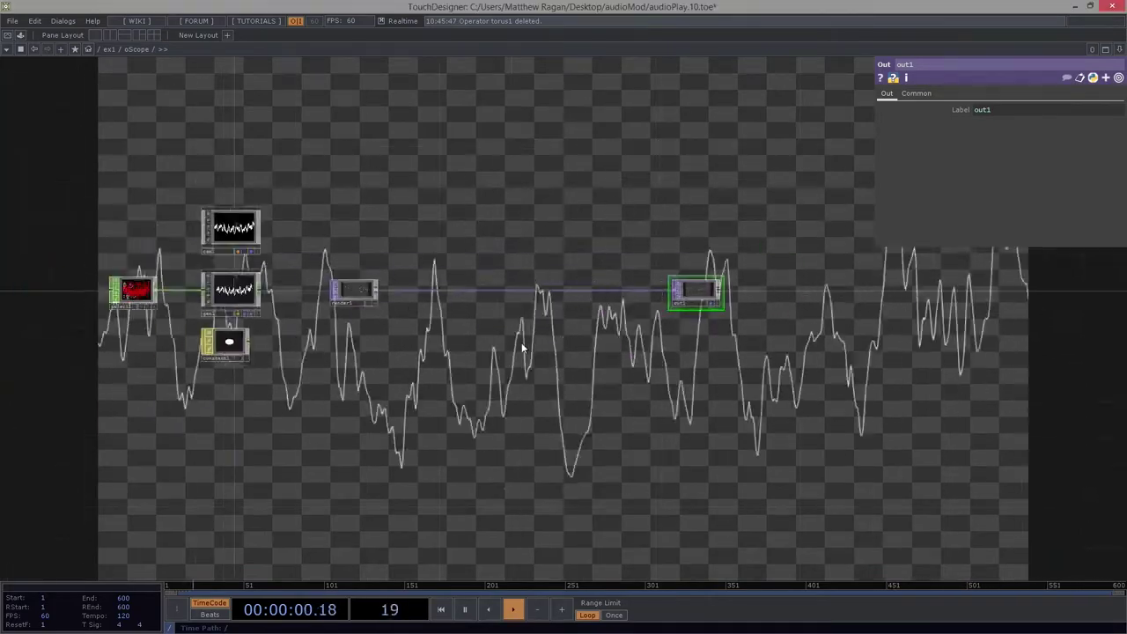
- Insert a Feedback TOP between render1 and out1, placed above their connection and near render1
scroll(396, 282, "up", 1)
scroll(466, 281, "up", 3)
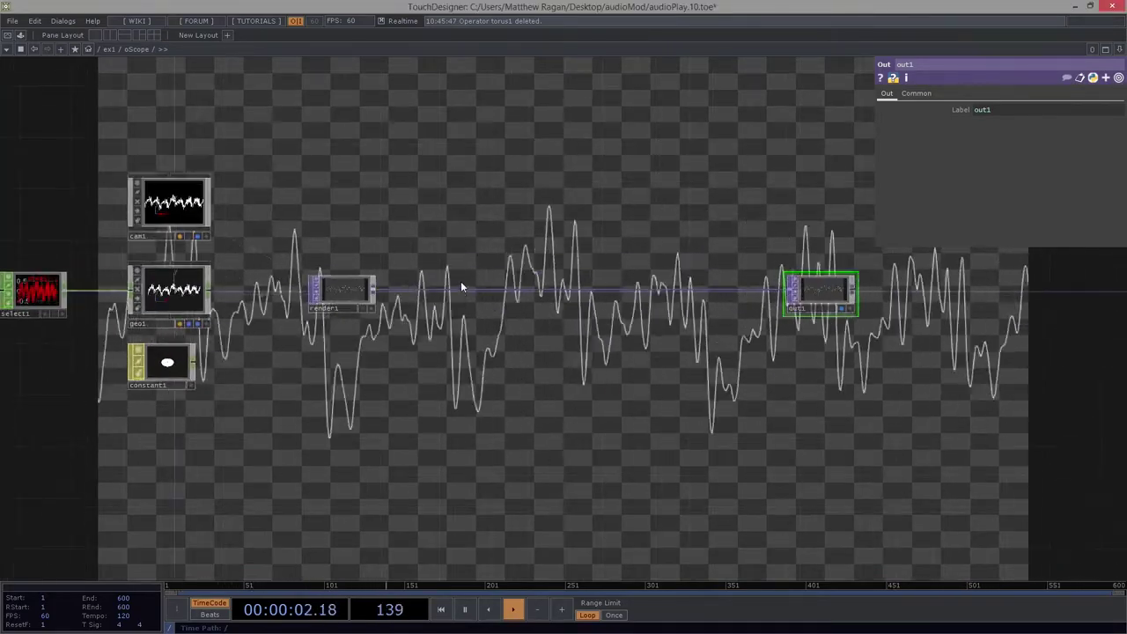
right_click(402, 300)
left_click(411, 298)
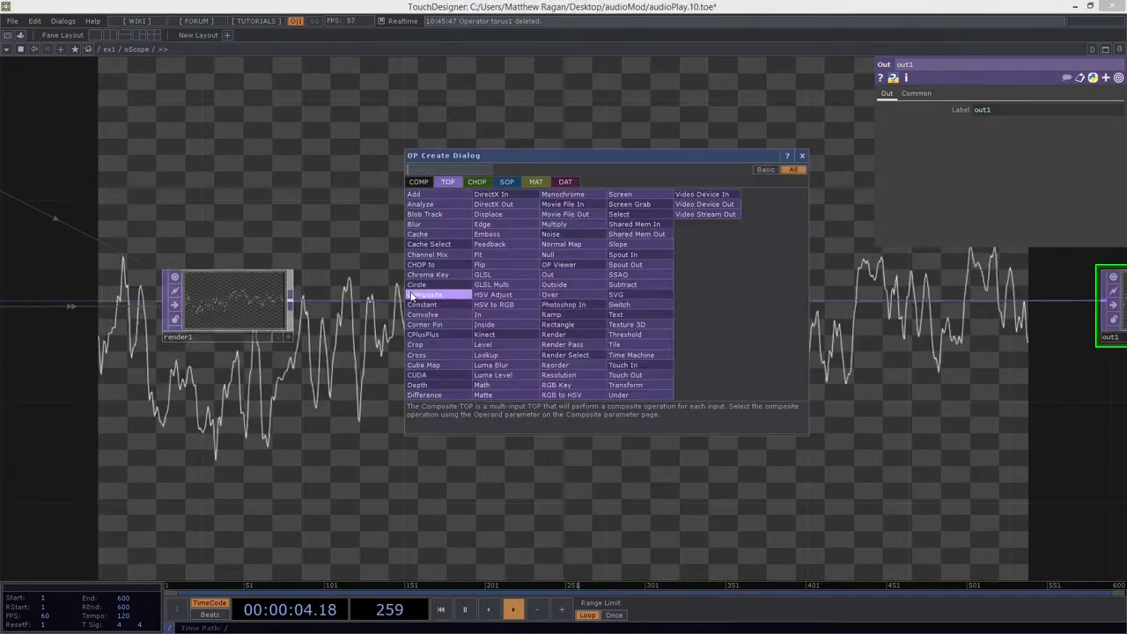
type("fe")
left_click(502, 242)
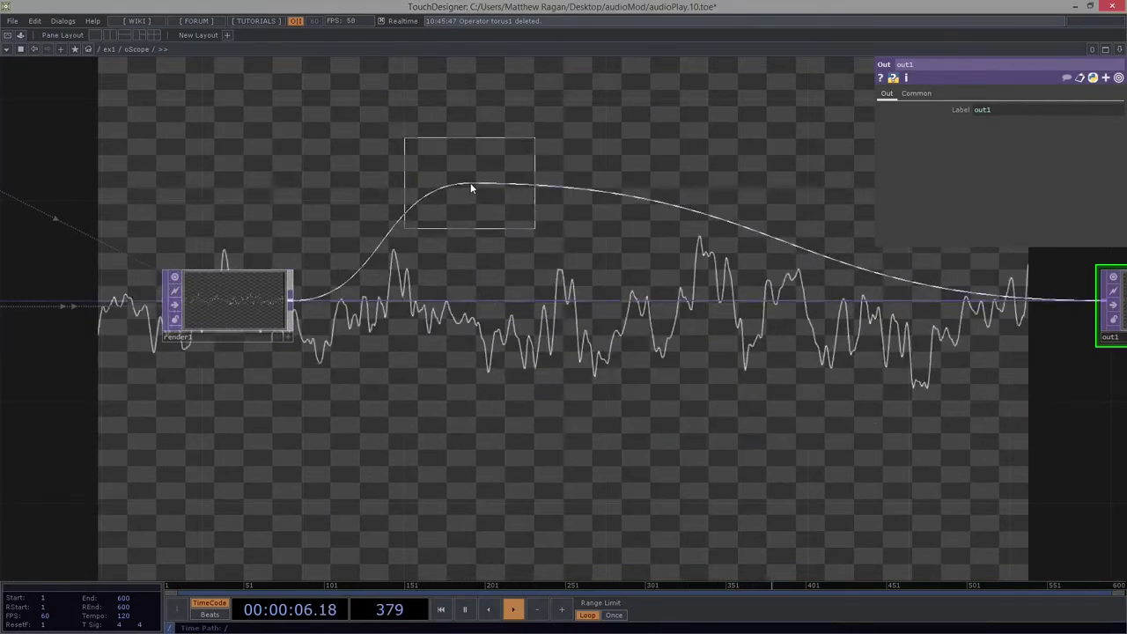
left_click(490, 178)
left_click_drag(559, 199, 446, 275)
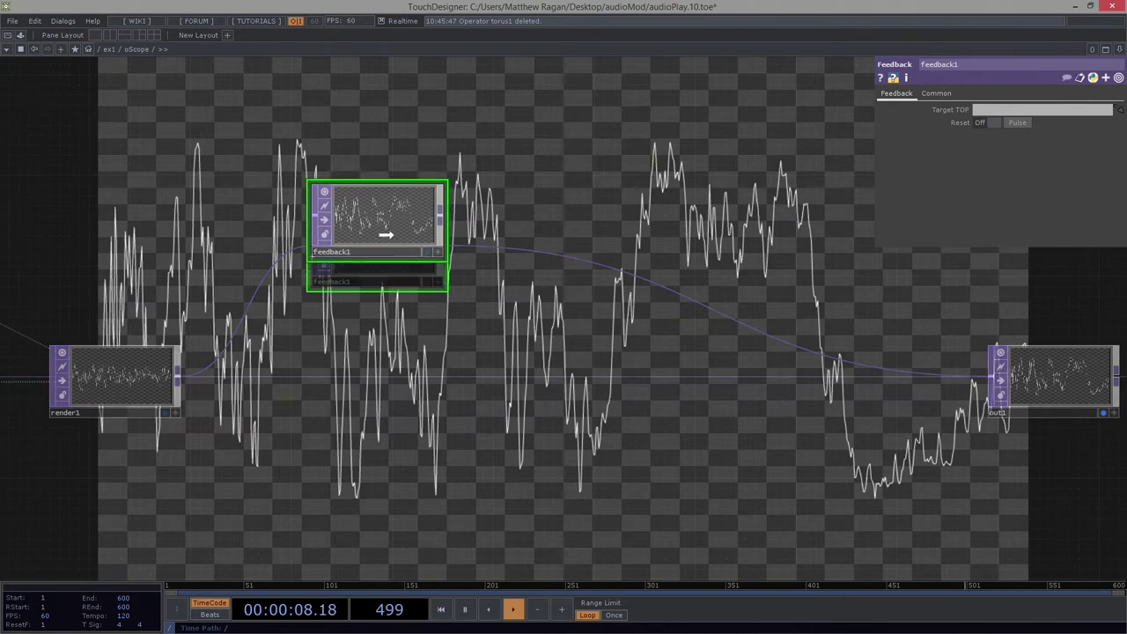
- Insert a Blur TOP between feedback1 and out1, placed beside feedback1
right_click(441, 219)
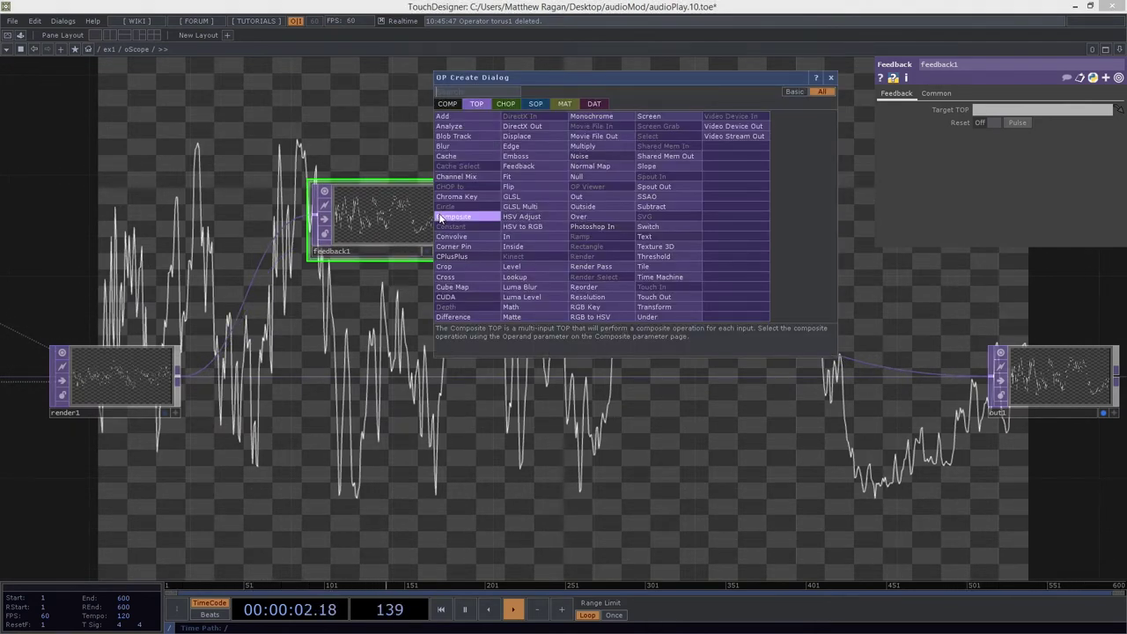
type("blu")
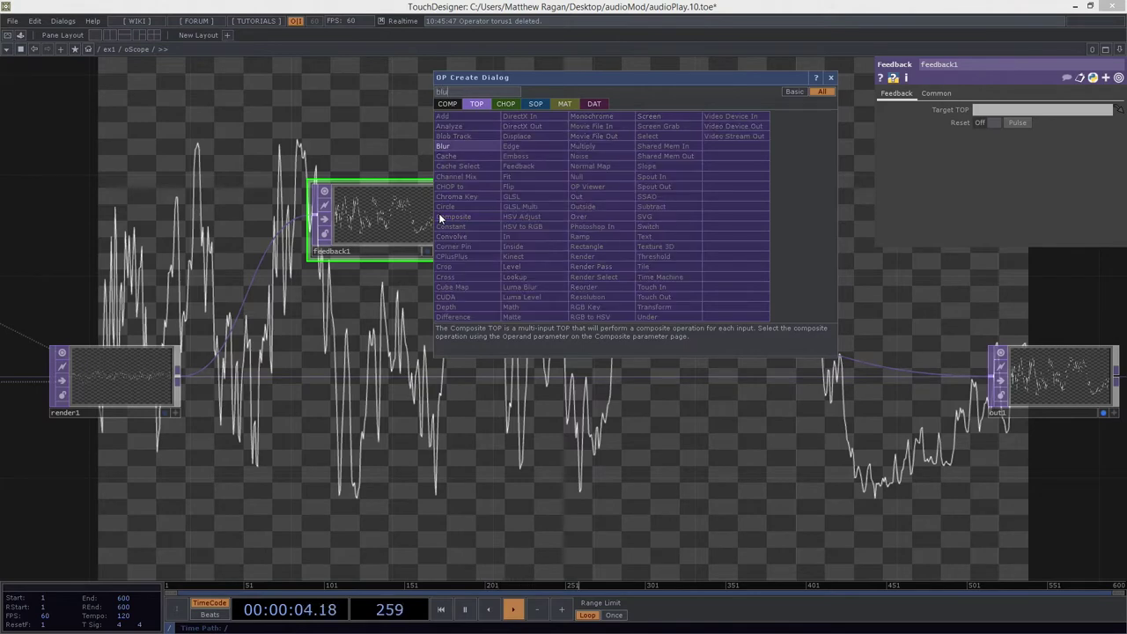
left_click(465, 148)
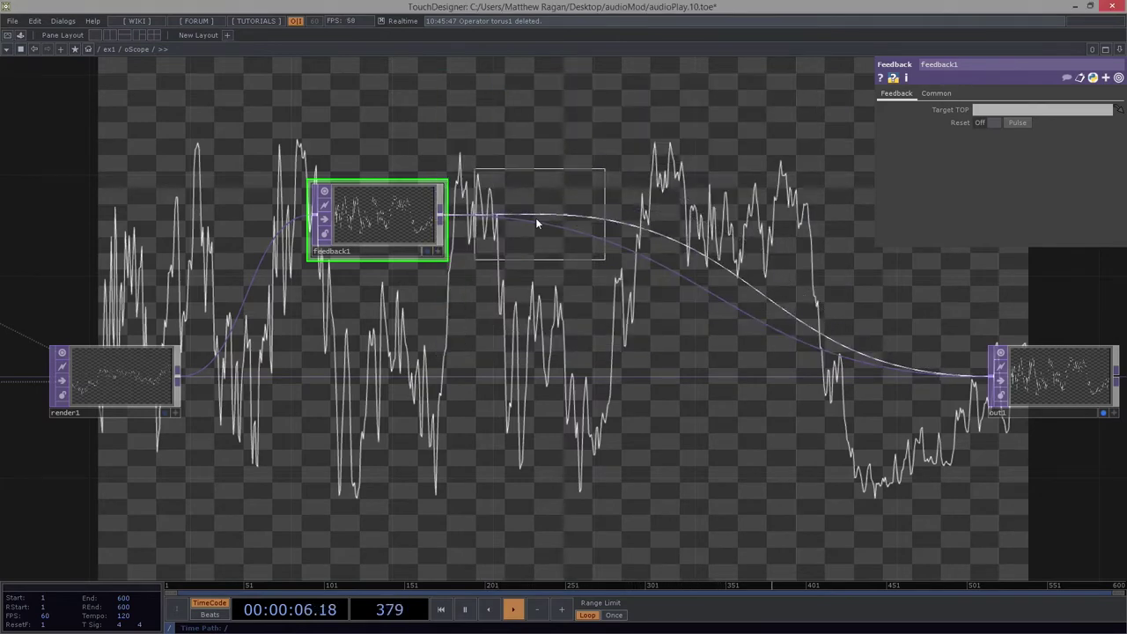
left_click(535, 218)
- Insert a Level TOP between blur1 and out1, placed beside blur1
right_click(602, 218)
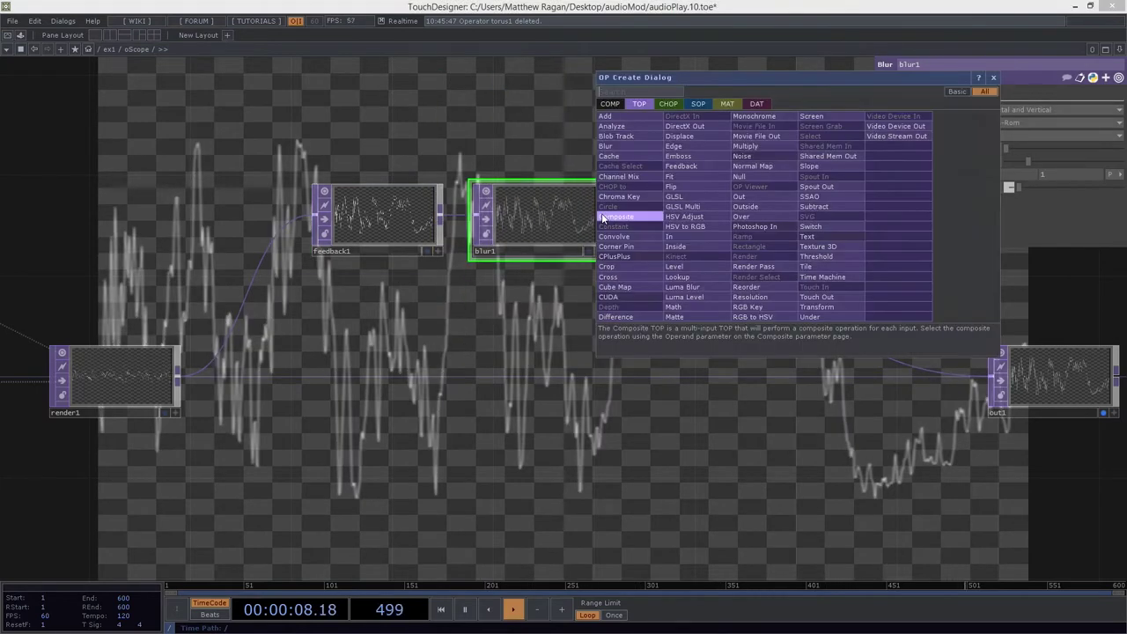
type("lev")
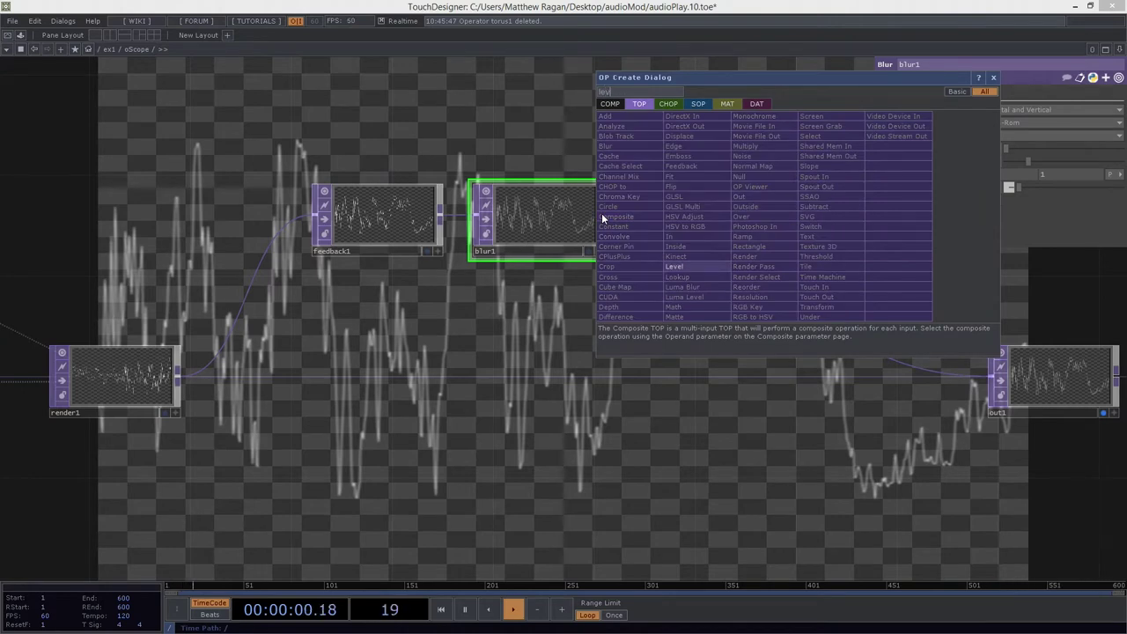
left_click(691, 268)
left_click(727, 221)
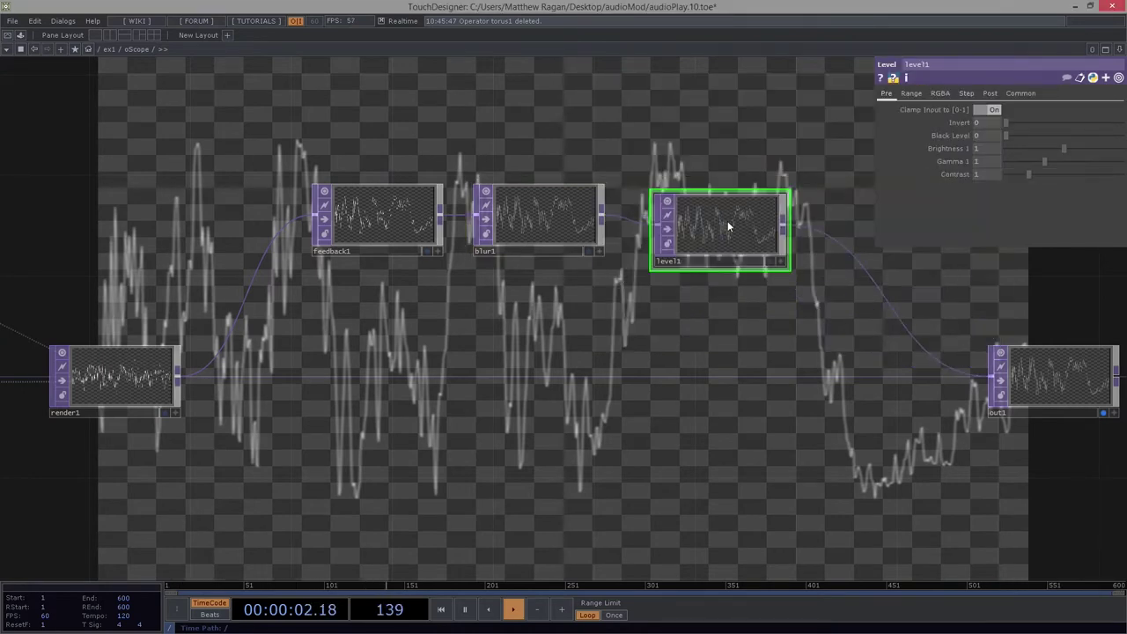
- Line up level1 with blur1 and insert a Composite TOP between level1 and out1
left_click_drag(728, 221, 707, 211)
left_click_drag(904, 355, 681, 349)
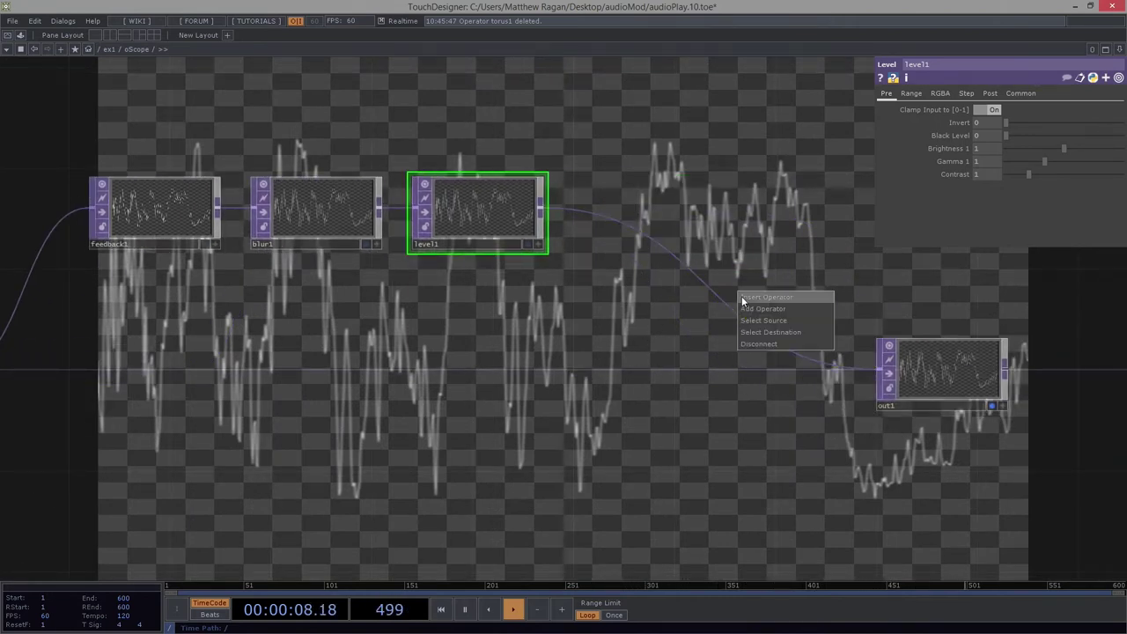
left_click(742, 299)
type("comp")
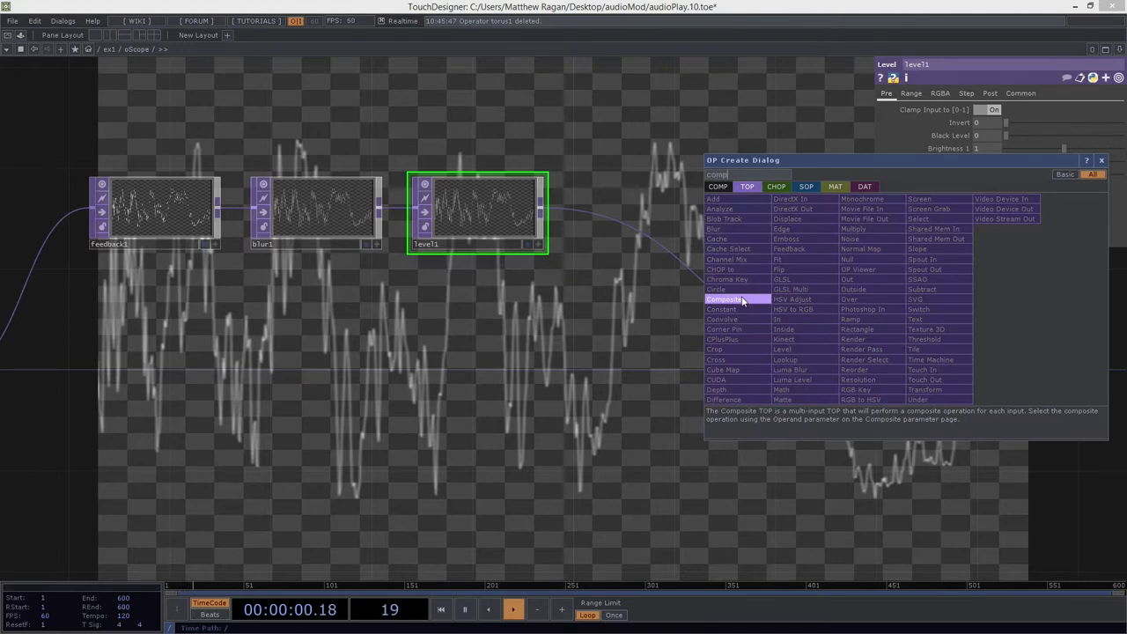
left_click(742, 300)
left_click(780, 371)
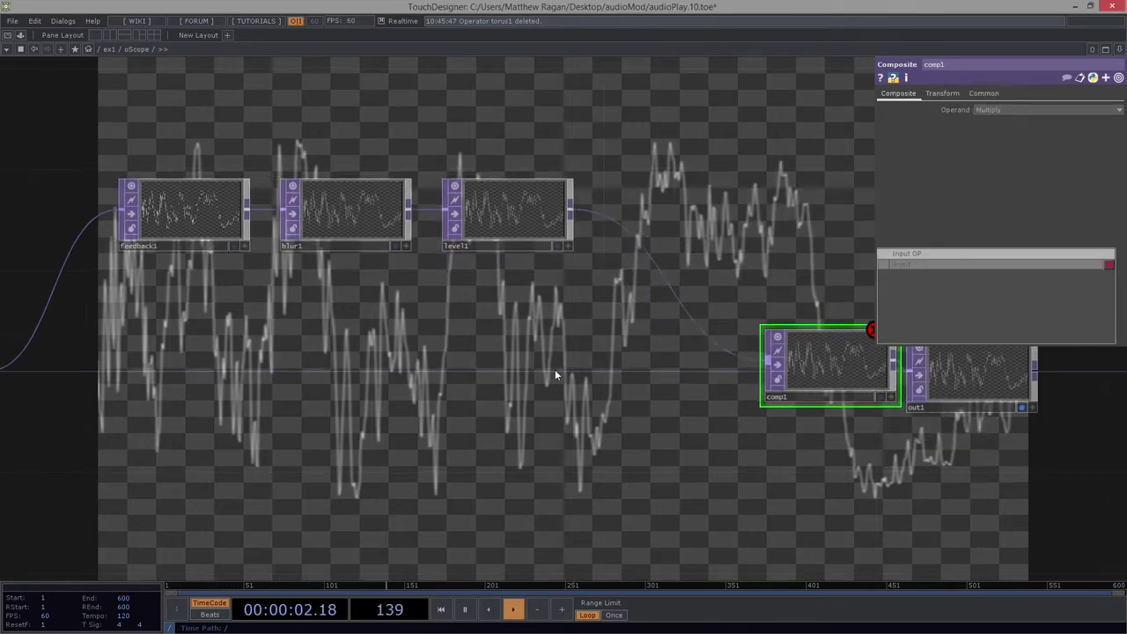
- Connect render1 as the second input of comp1 and set the composite's operand to Add
scroll(483, 368, "down", 3)
left_click(628, 365)
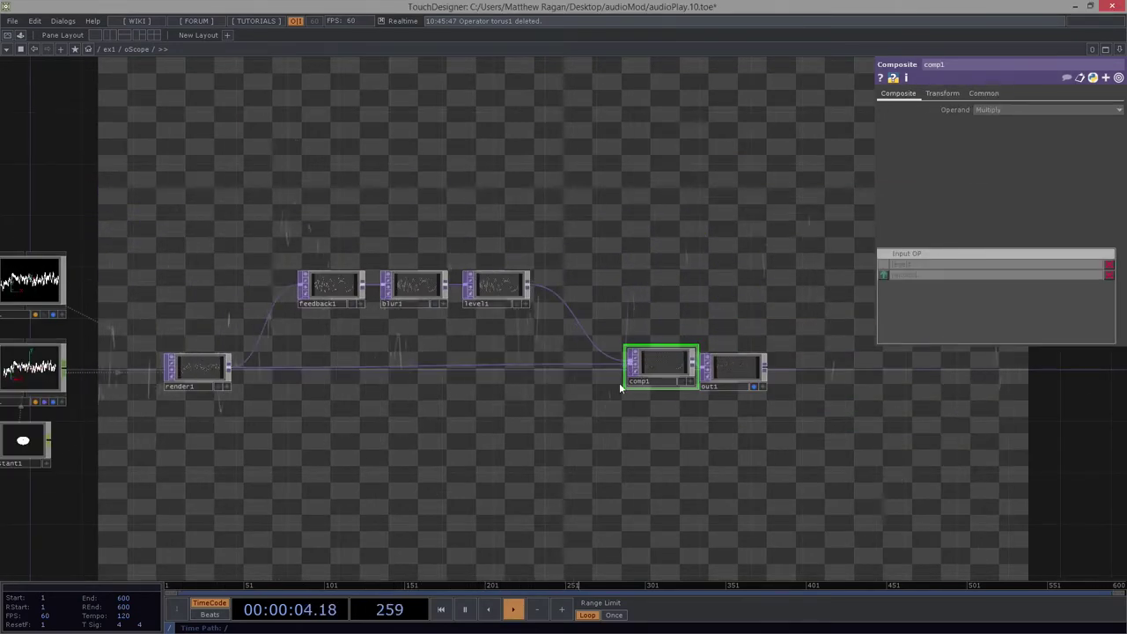
scroll(630, 362, "up", 4)
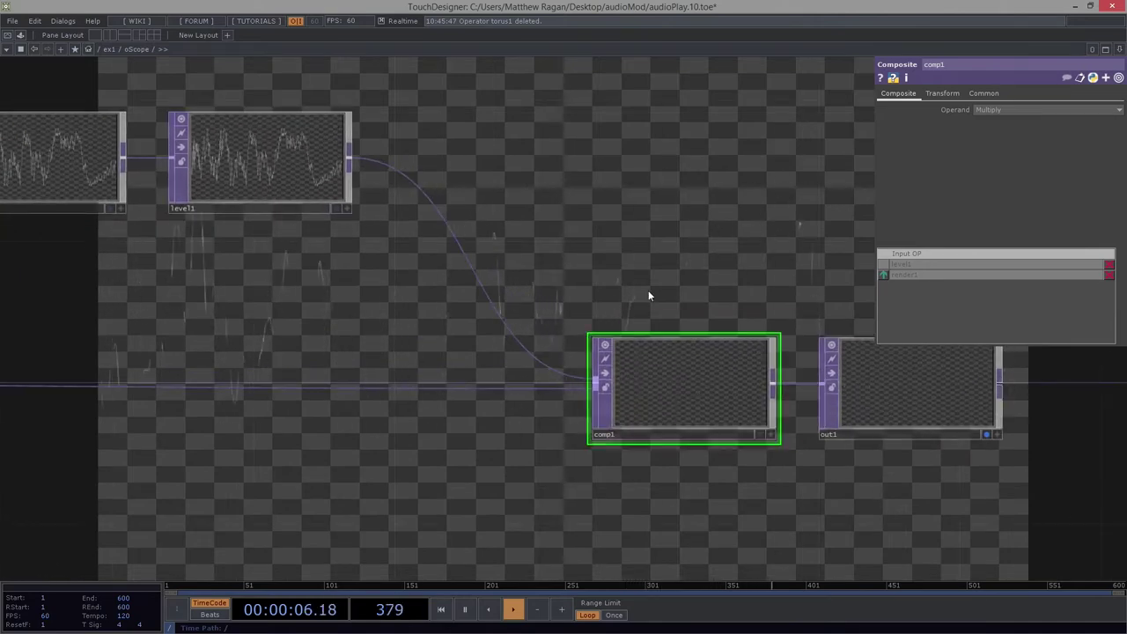
left_click(998, 112)
left_click(987, 122)
- Make comp1 the target of feedback1 to close the feedback loop
scroll(539, 222, "down", 1)
left_click_drag(538, 224, 757, 236)
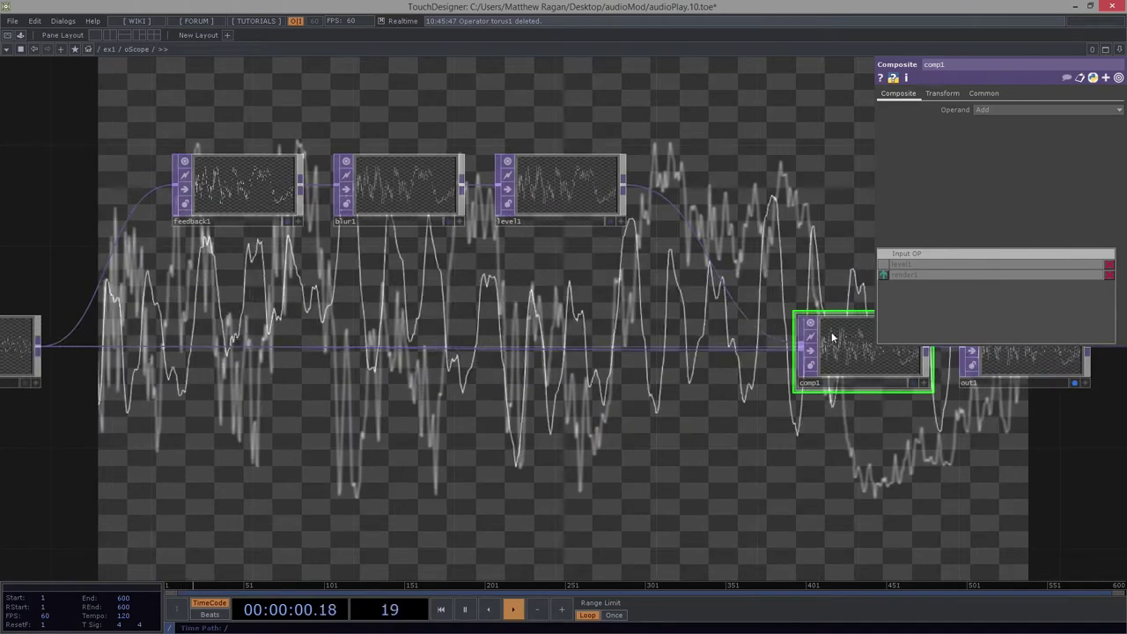
left_click_drag(841, 339, 182, 196)
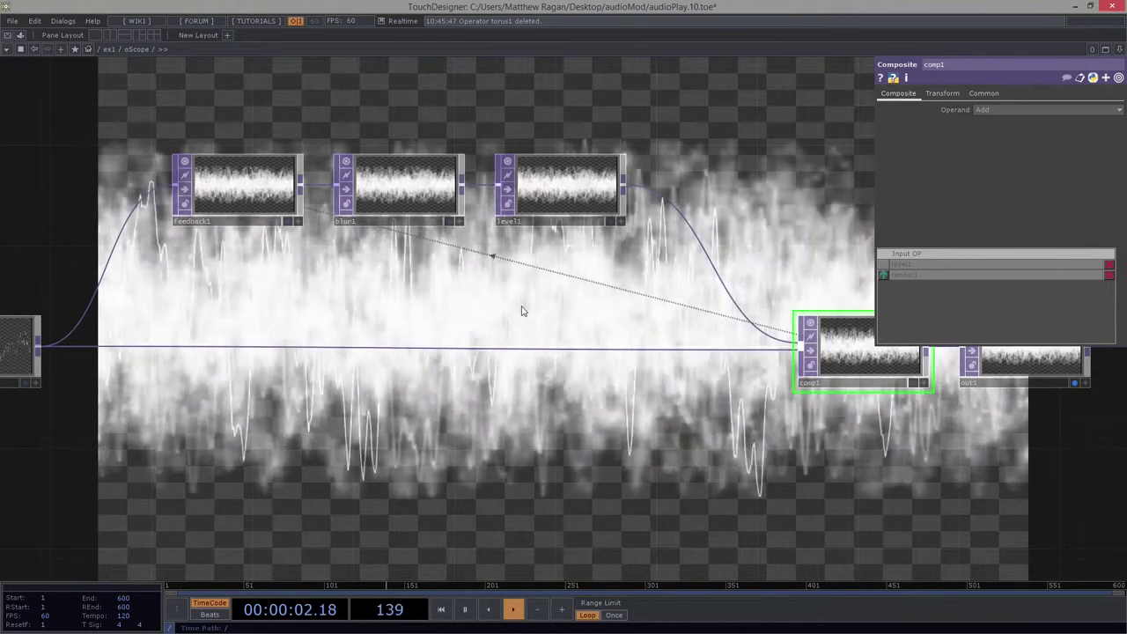
- Lower level1's post opacity to 0.95
left_click_drag(628, 110, 528, 148)
left_click(484, 216)
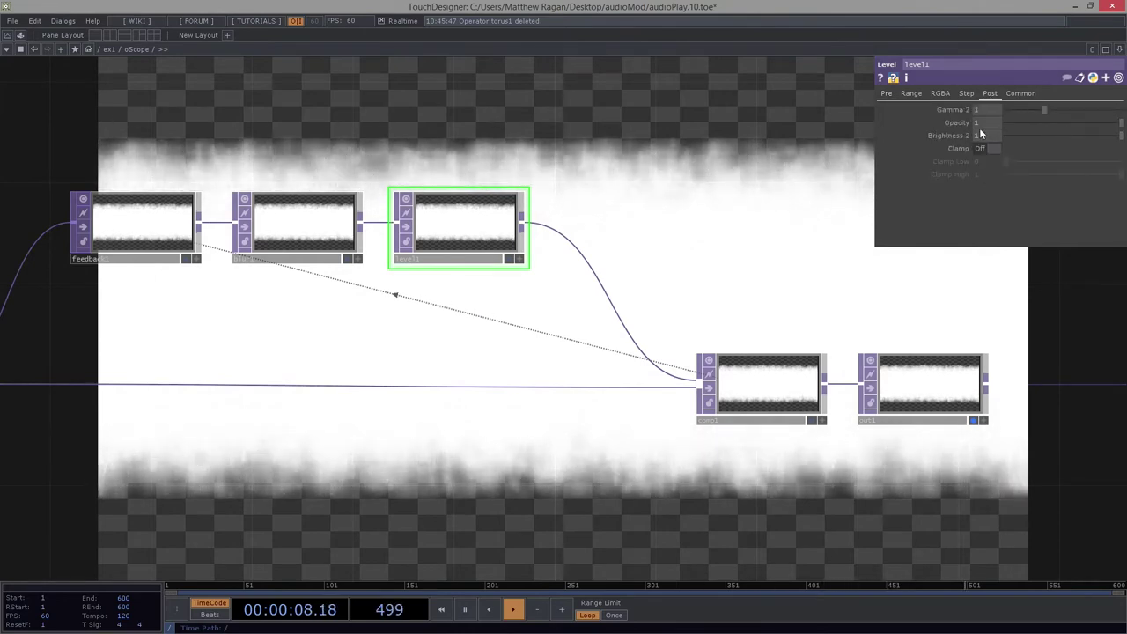
middle_click_drag(981, 125, 988, 99)
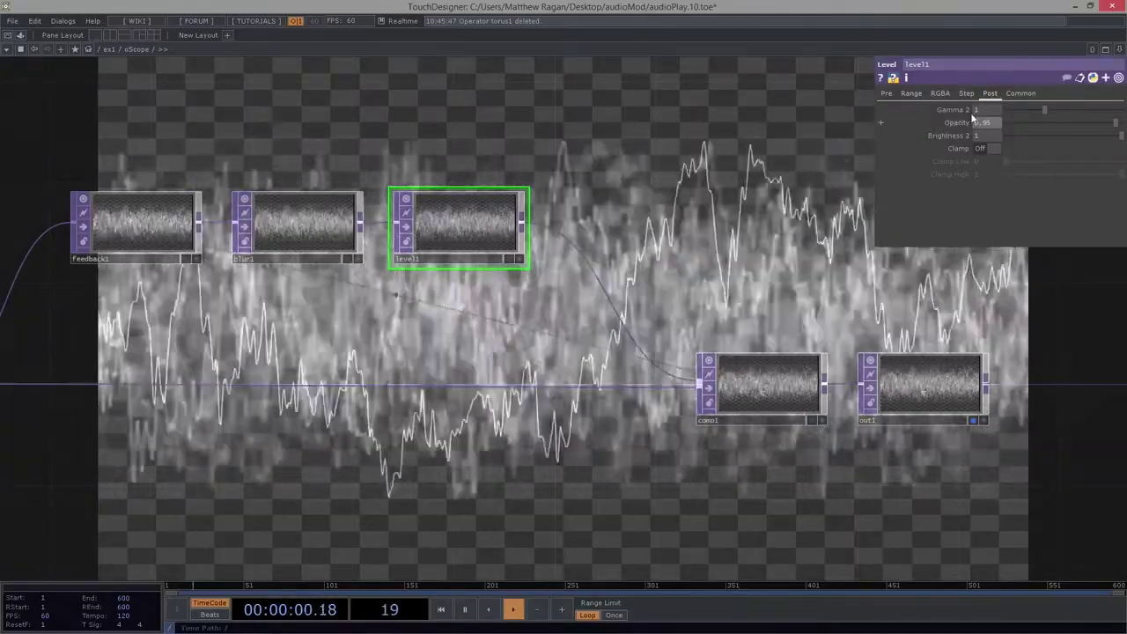
- Raise level1's black level to 0.001
left_click(911, 93)
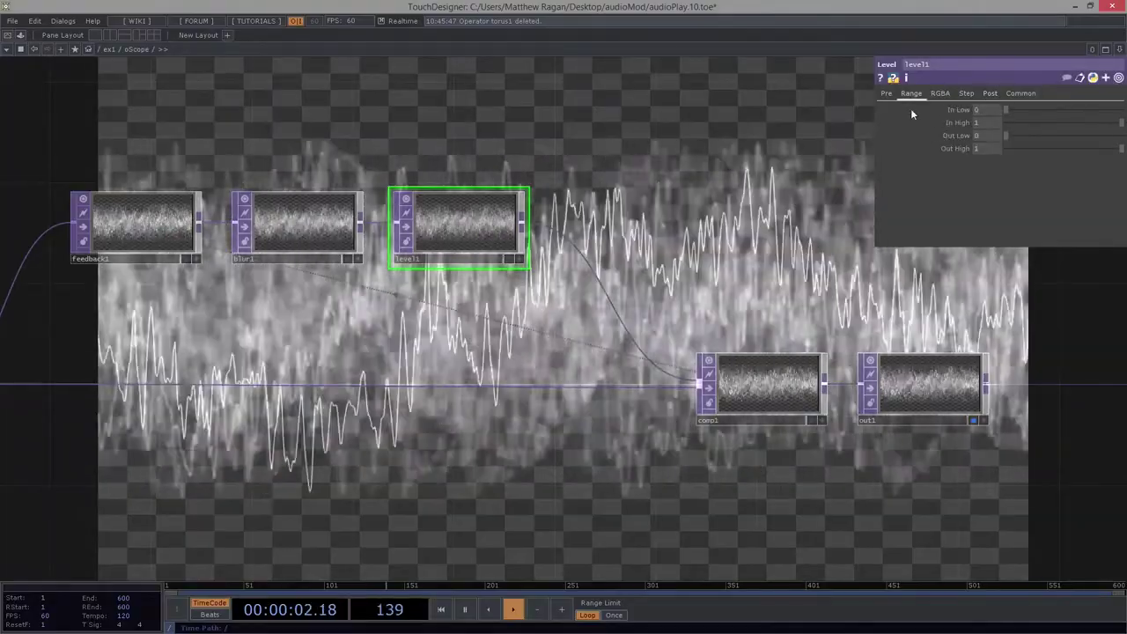
left_click(887, 93)
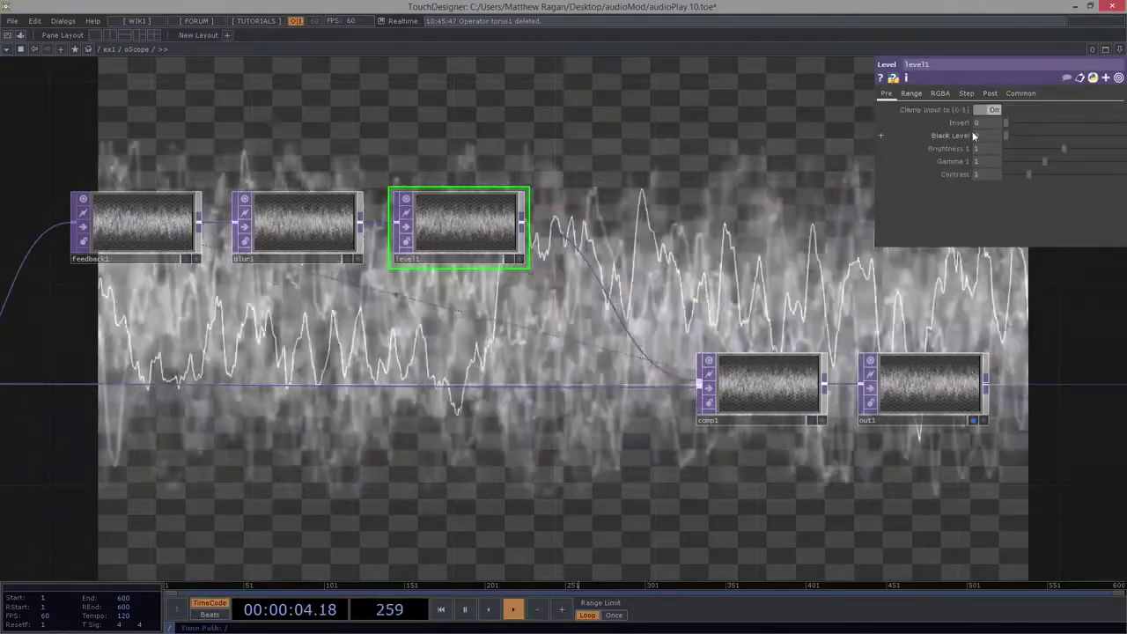
middle_click_drag(986, 137, 991, 112)
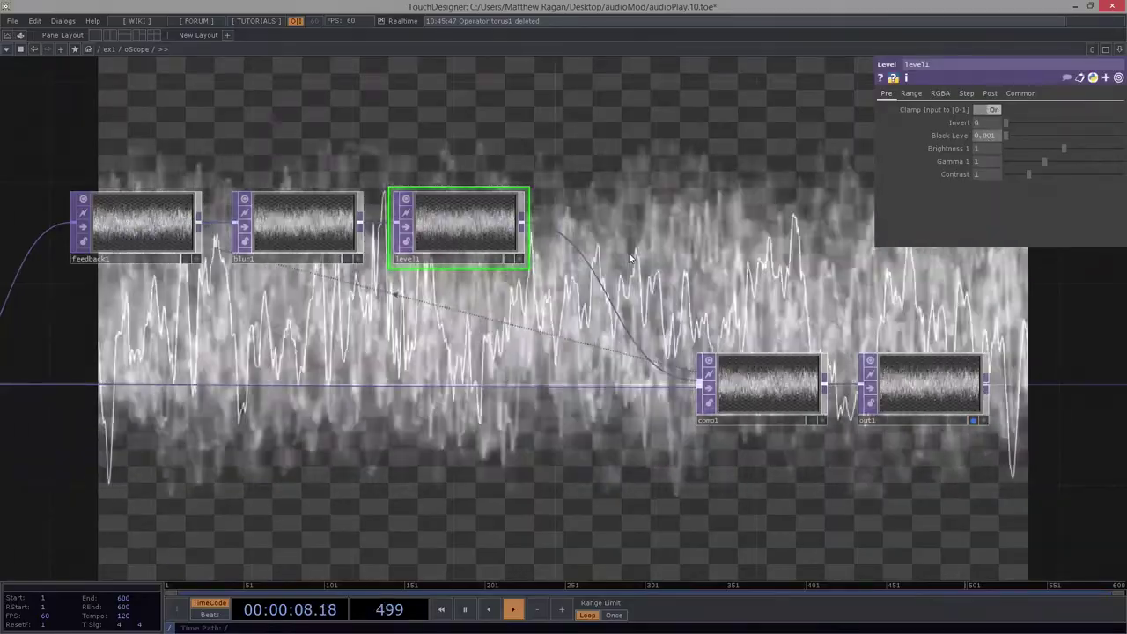
- Change the constant1 material's colour to bright green, with red 0, green 1 and blue 0.176
scroll(629, 258, "down", 10)
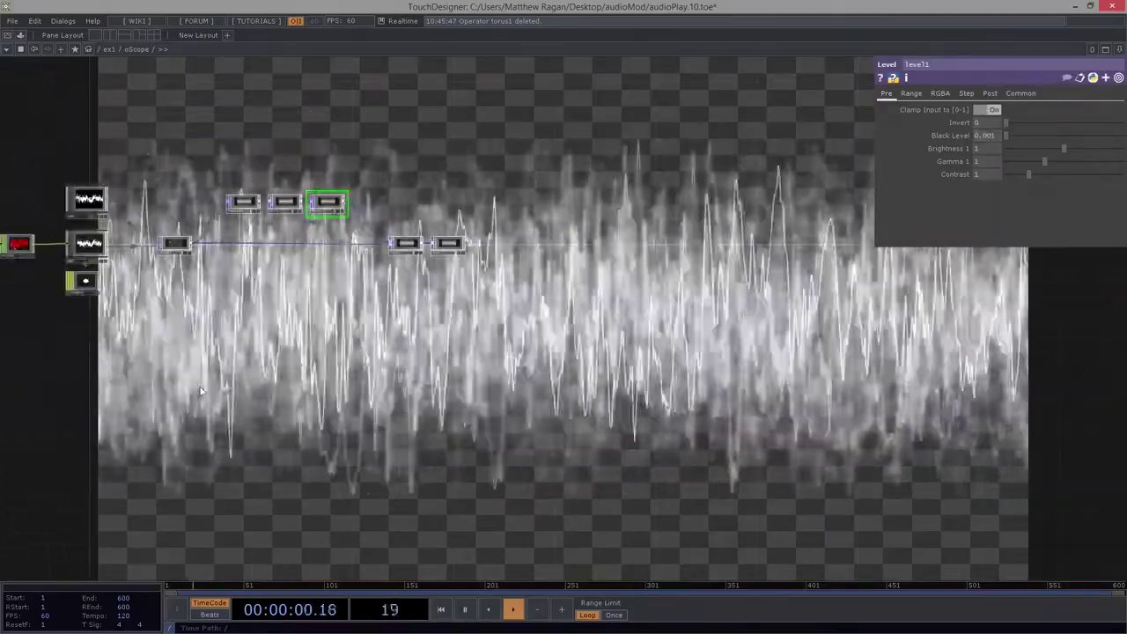
left_click_drag(28, 320, 225, 329)
scroll(211, 326, "up", 6)
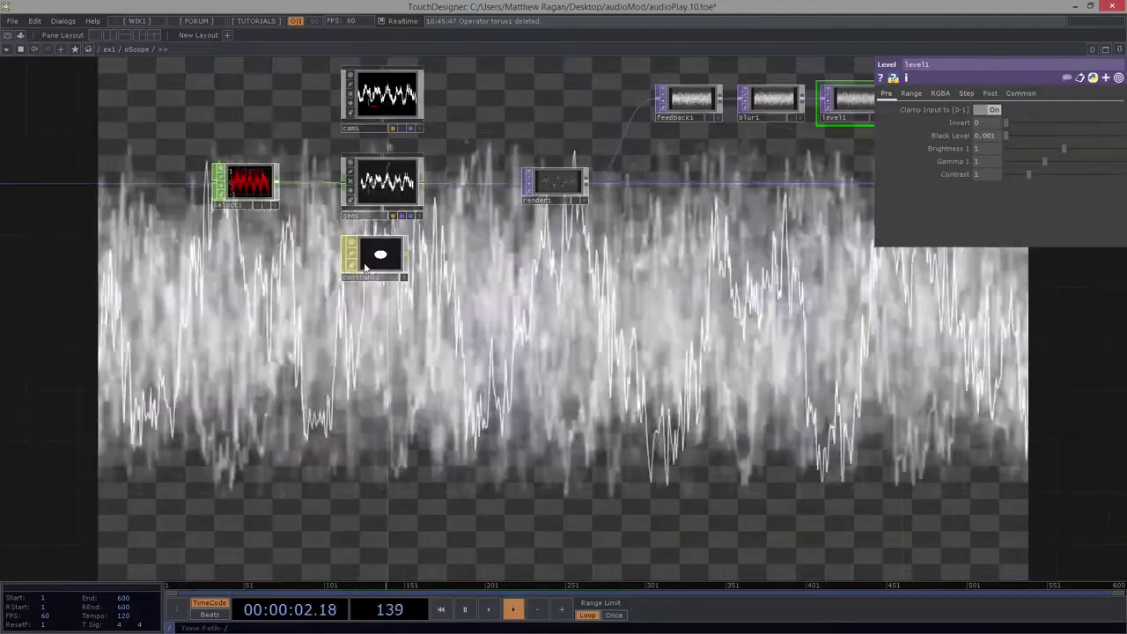
left_click(366, 267)
left_click(1006, 110)
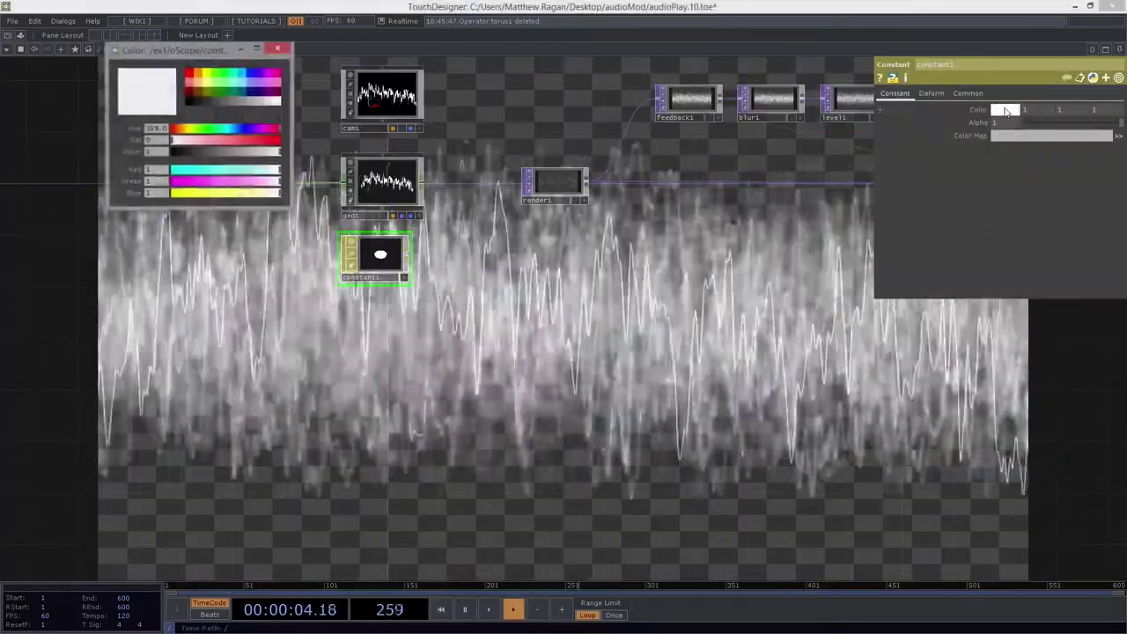
left_click(223, 81)
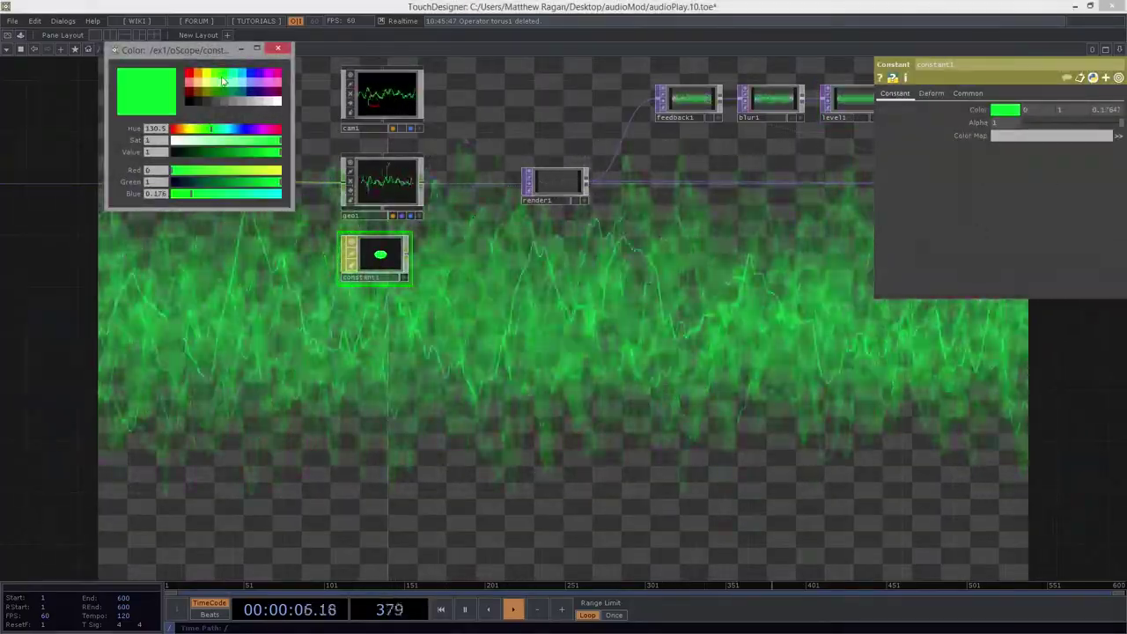
- Turn off out1's background display, open its viewer in a floating window, and shrink and move that window clear of the nodes
left_click_drag(604, 343, 222, 360)
scroll(676, 282, "down", 6)
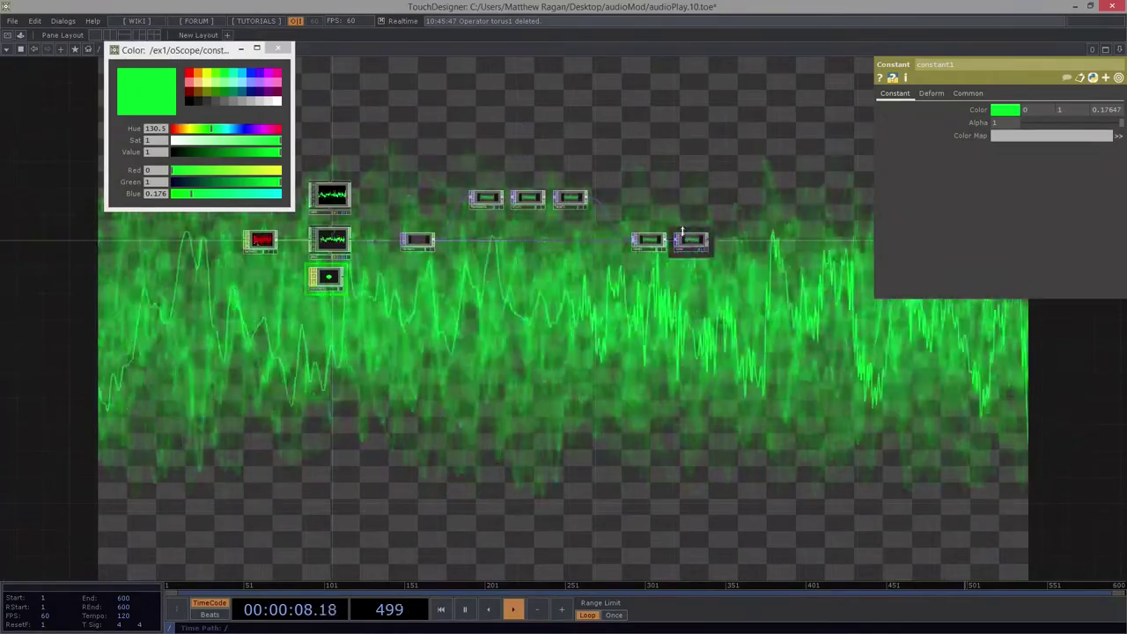
scroll(687, 233, "up", 8)
left_click(691, 229)
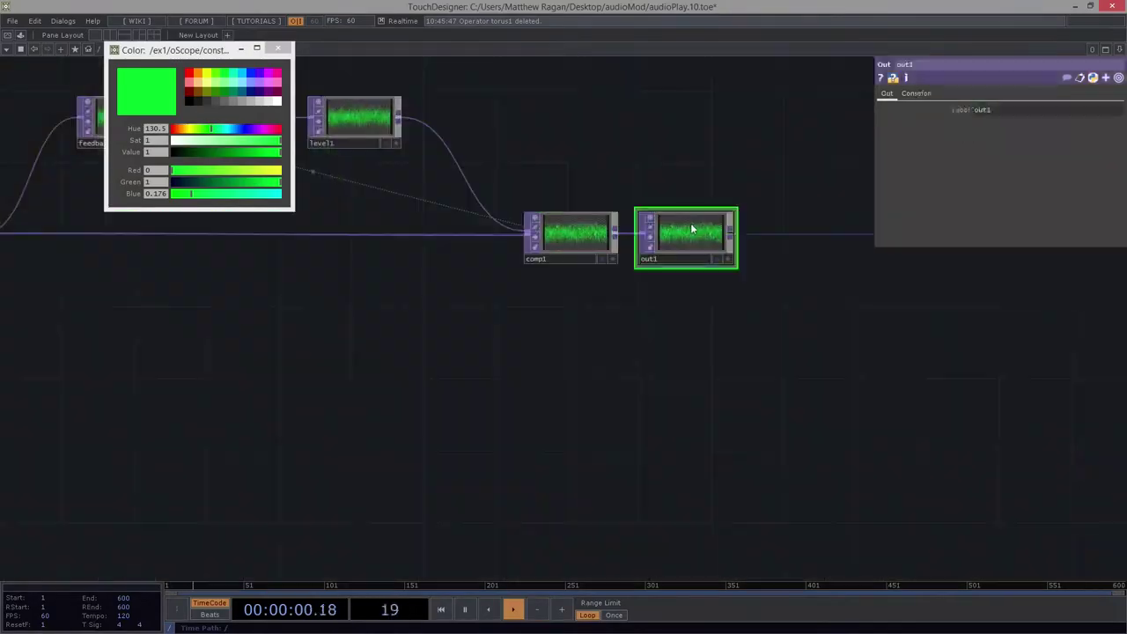
left_click(717, 213)
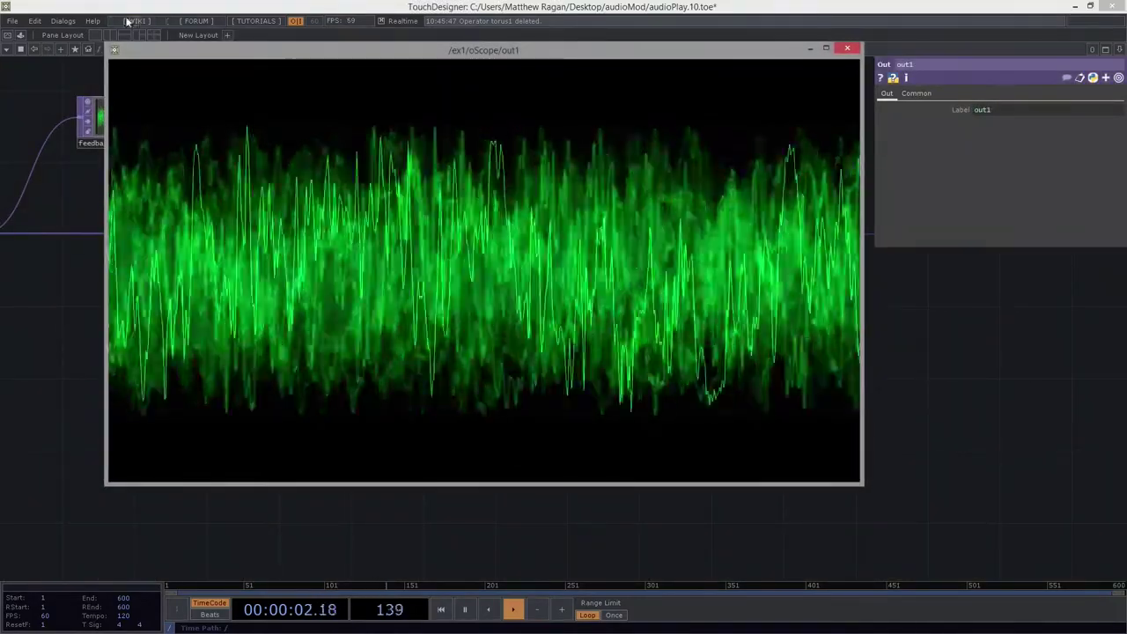
left_click_drag(106, 43, 366, 205)
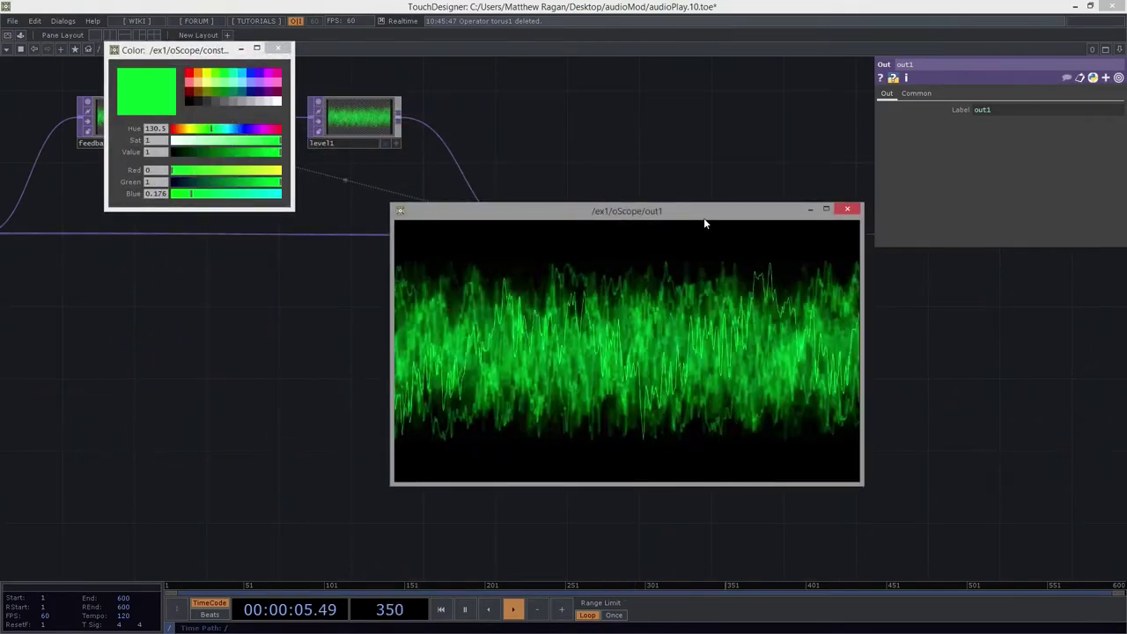
left_click_drag(657, 210, 872, 297)
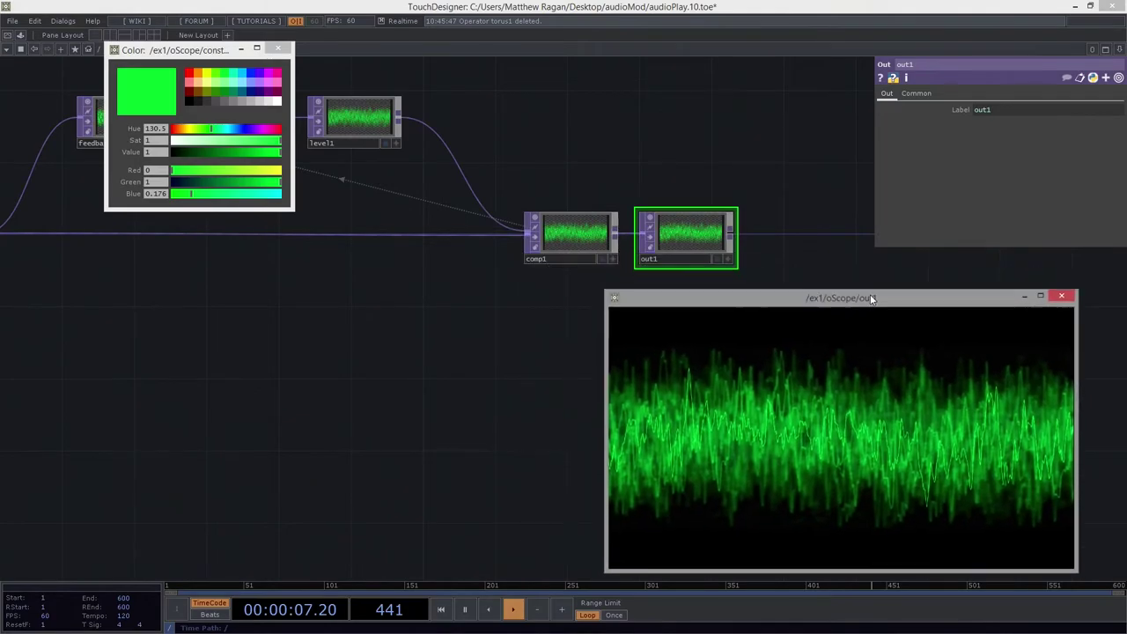
- Reduce level1's post opacity to 0.91
left_click_drag(413, 361, 606, 459)
scroll(549, 222, "up", 3)
right_click_drag(554, 128, 544, 269)
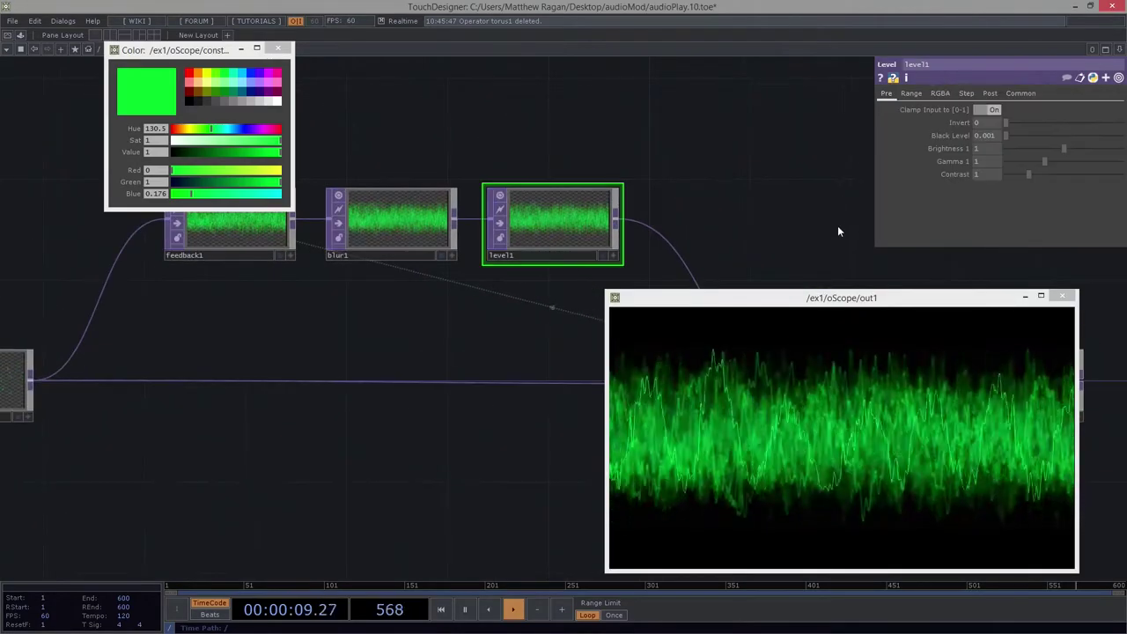
left_click(990, 93)
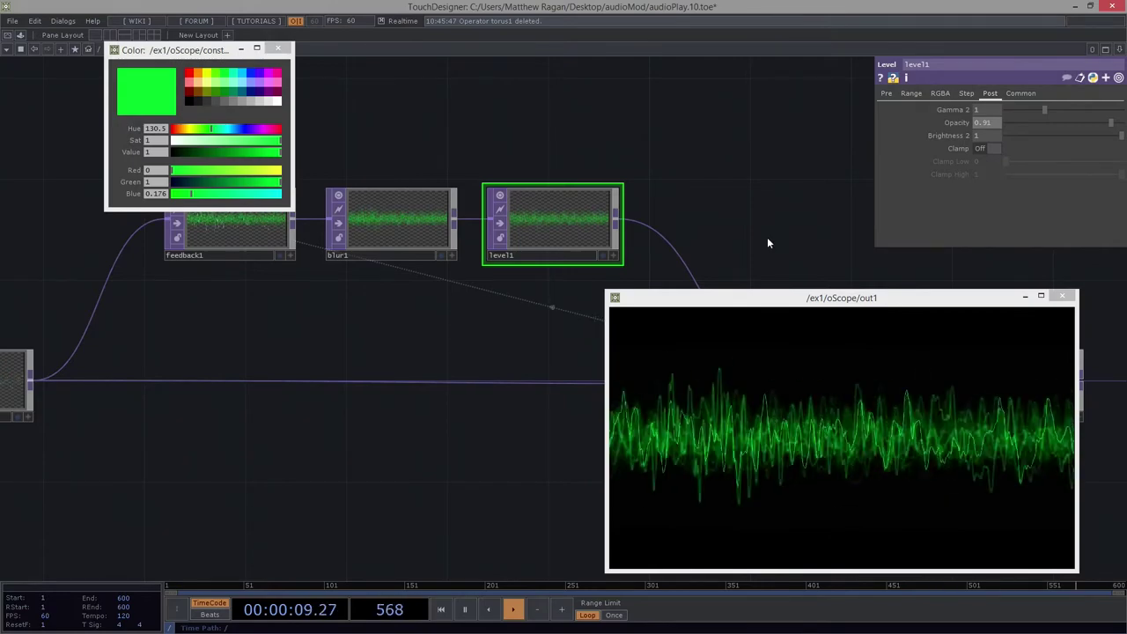
- Move blur1, level1, comp1 and out1 together away from feedback1 to make room for another operator
scroll(636, 166, "down", 5)
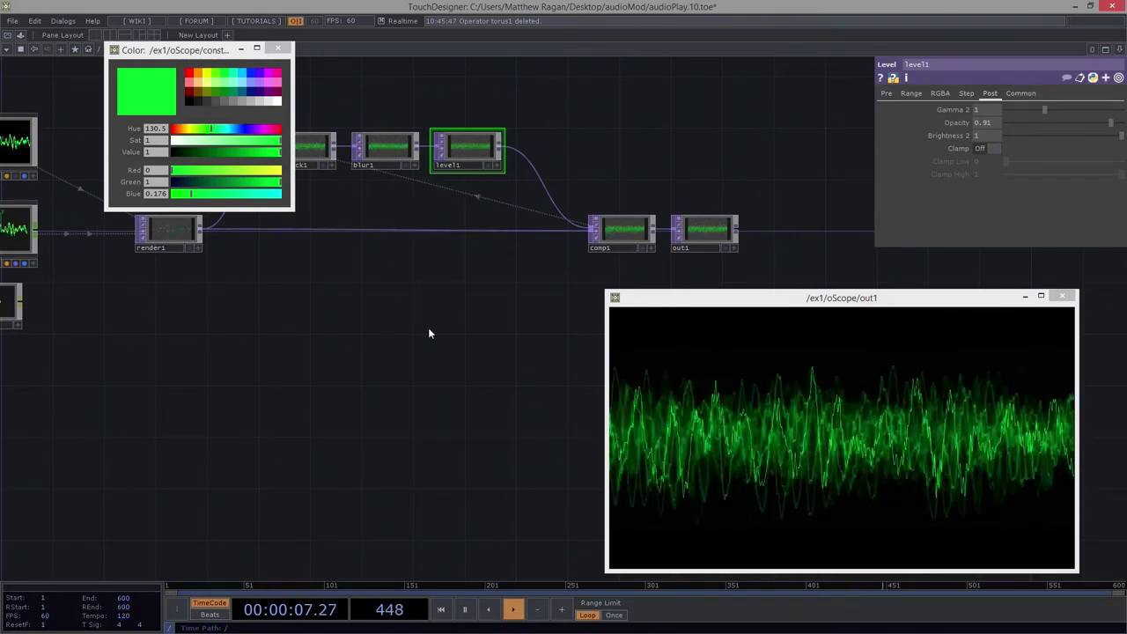
left_click_drag(429, 328, 421, 404)
scroll(429, 363, "down", 3)
left_click_drag(477, 190, 168, 264)
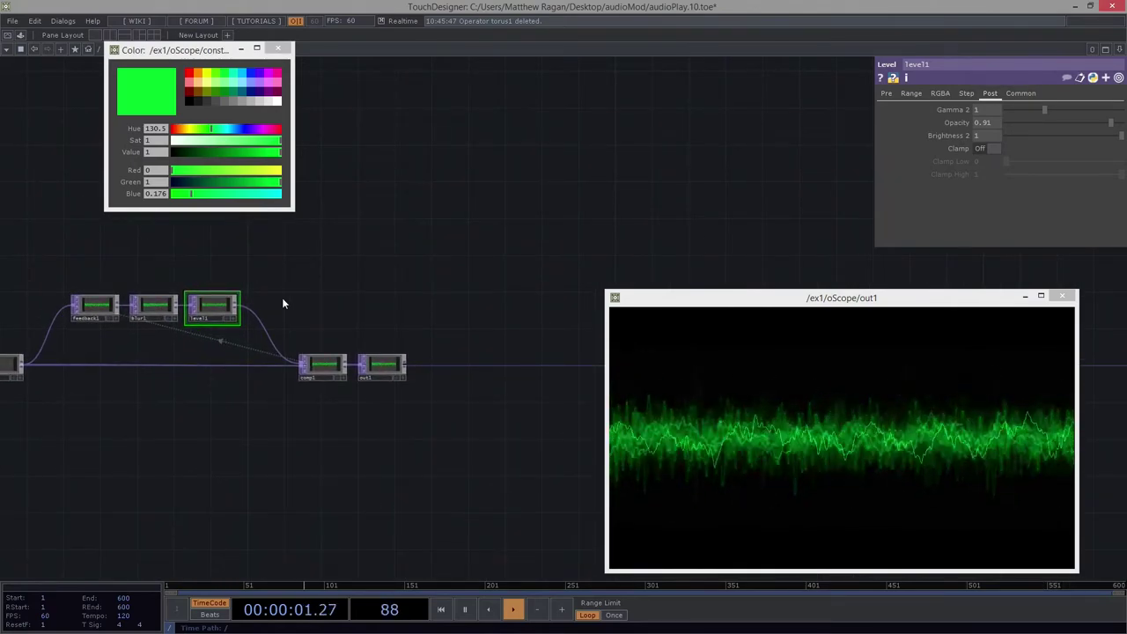
left_click_drag(164, 254, 340, 379)
left_click_drag(307, 368, 399, 370)
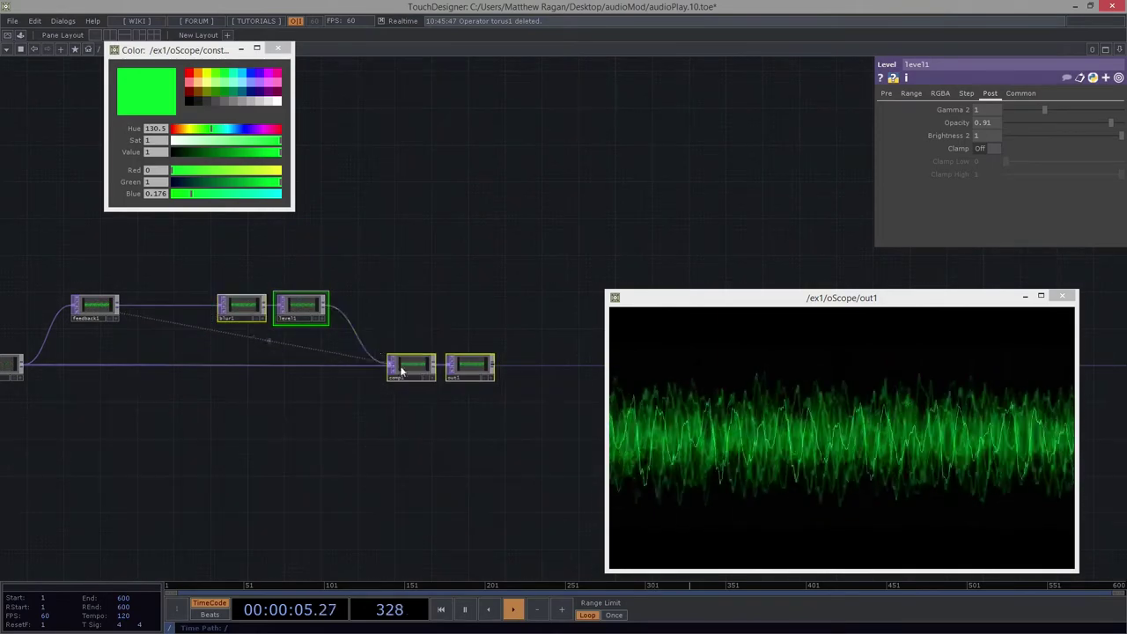
left_click_drag(339, 294, 468, 308)
- Insert a Transform TOP between feedback1 and blur1, placed in line with them
scroll(326, 330, "up", 4)
right_click(303, 333)
key("Escape")
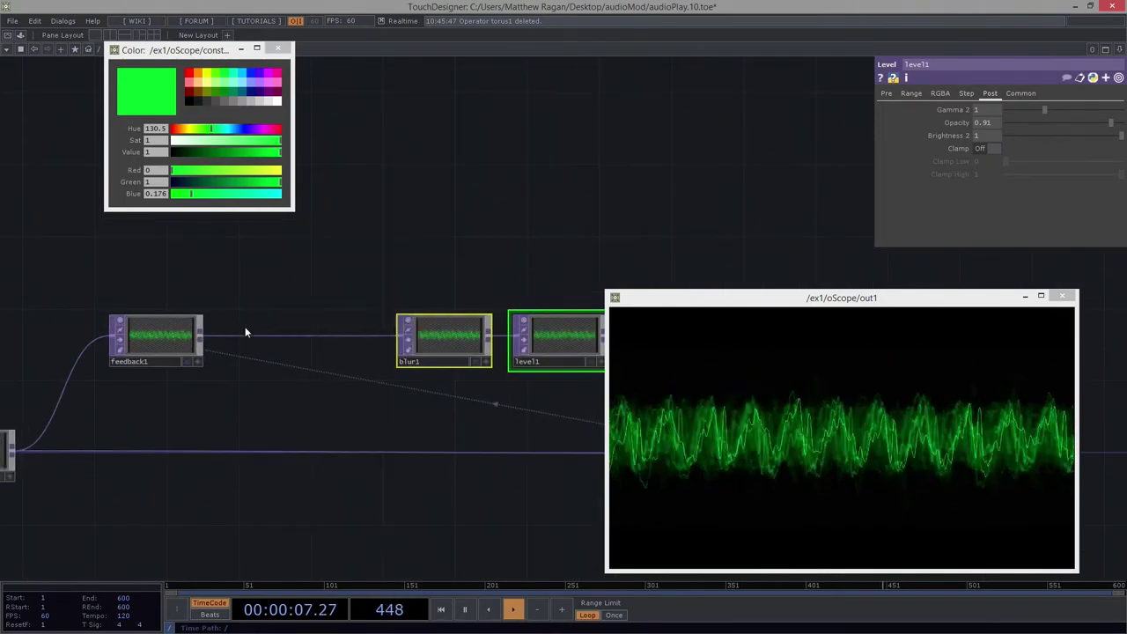
right_click(258, 334)
left_click(274, 324)
type("tran")
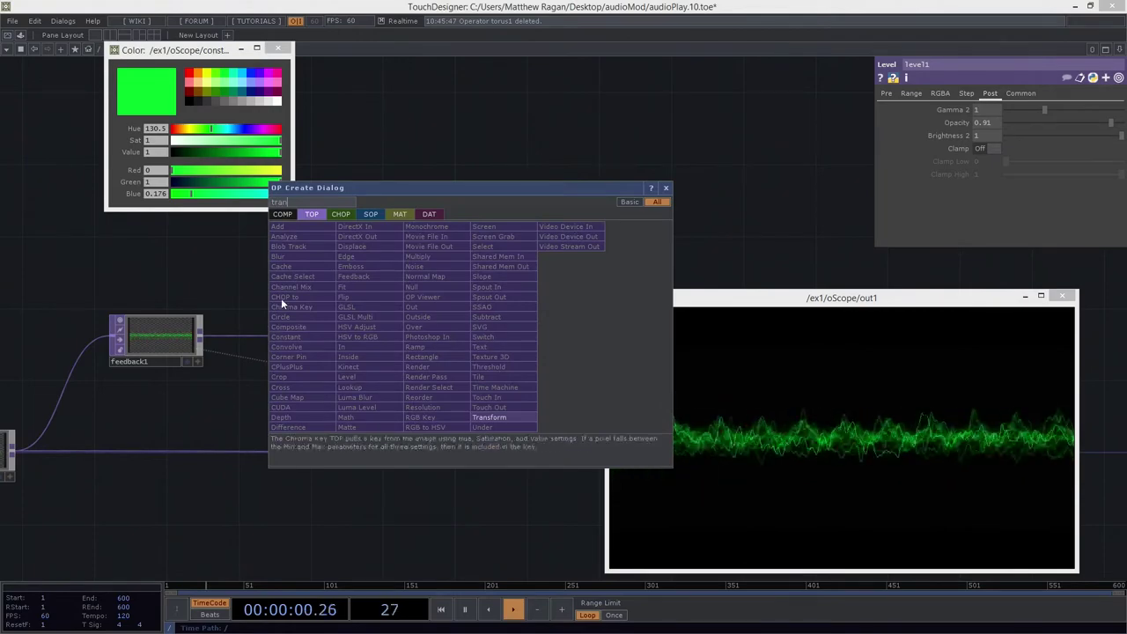
left_click(492, 417)
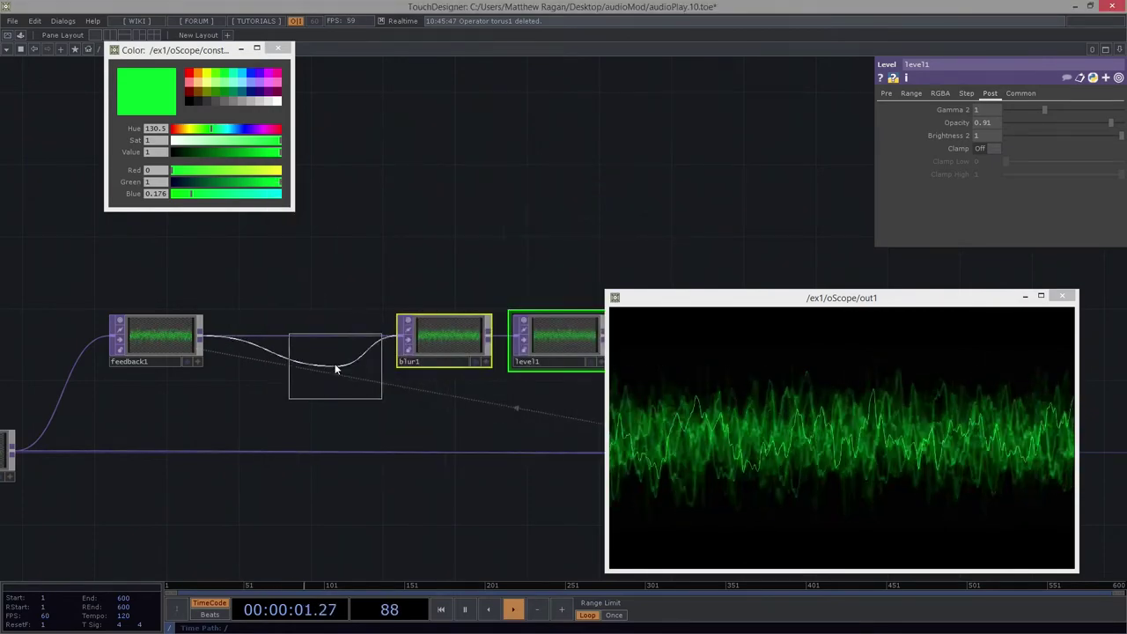
left_click(293, 342)
left_click_drag(327, 437, 327, 437)
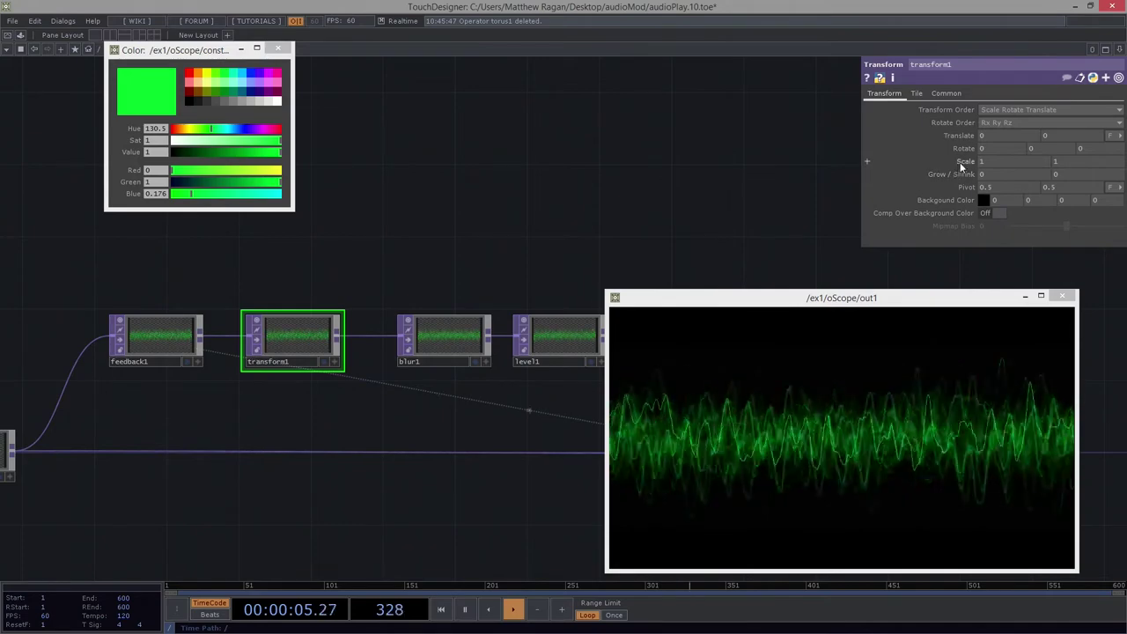
- Set transform1's X and Y scale to 0.99 and its Y translation to 0.01
middle_click_drag(960, 162, 964, 181)
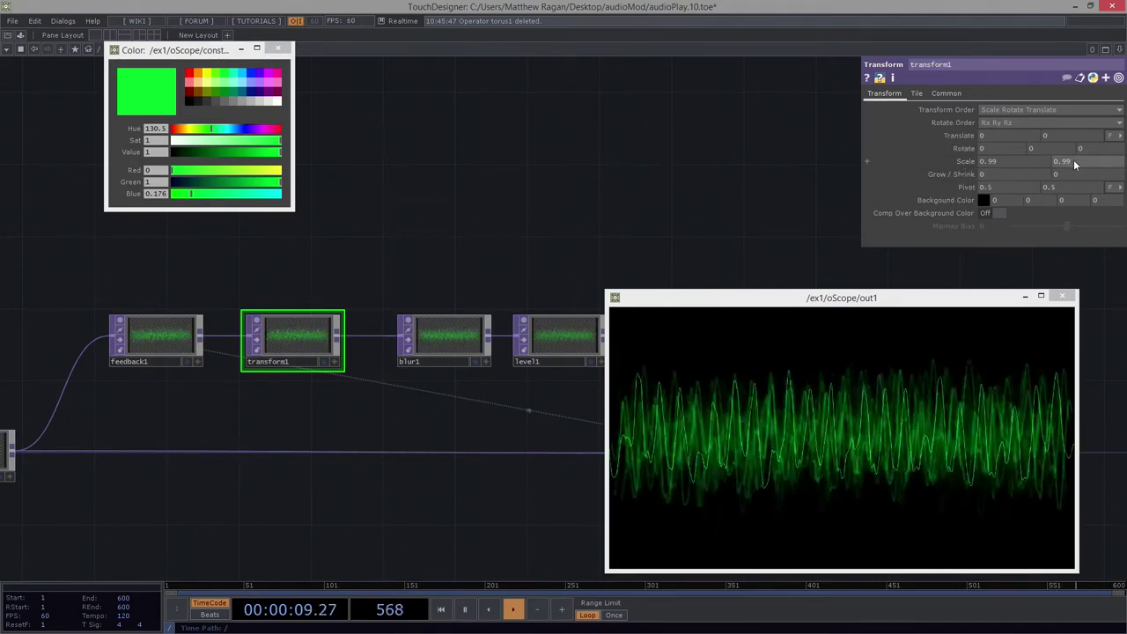
mouse_move(1046, 134)
middle_mouse_down()
mouse_move(1064, 152)
mouse_move(1053, 116)
middle_mouse_up()
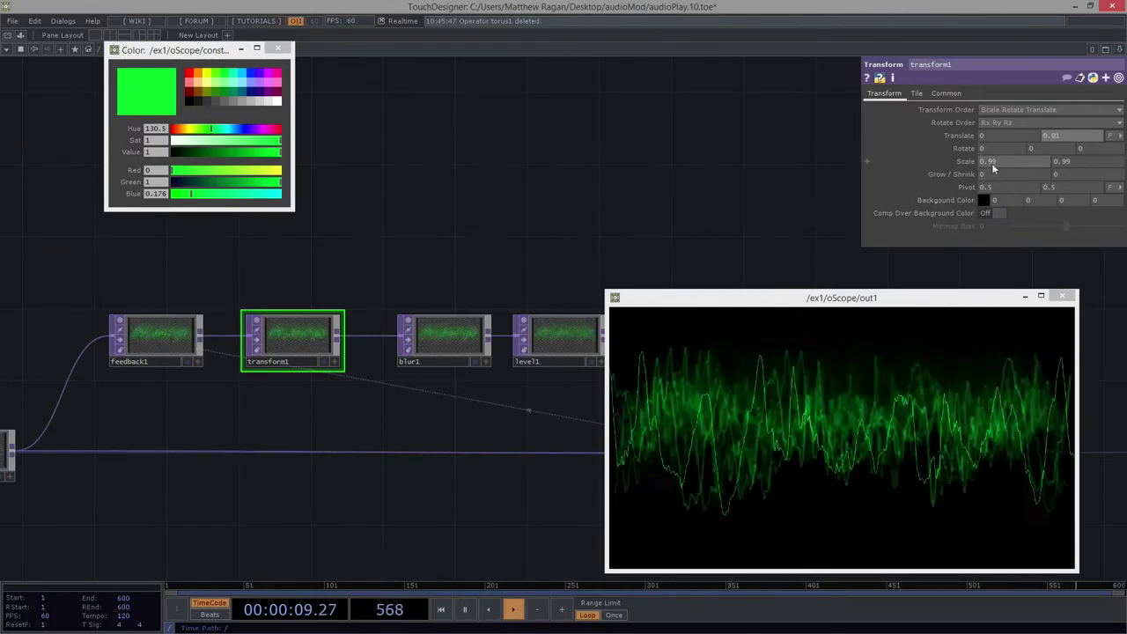
- Set transform1's X and Y scale to 1 and readjust its Y translation to 0.01
middle_click_drag(999, 162, 1000, 170)
middle_click_drag(999, 209, 1000, 208)
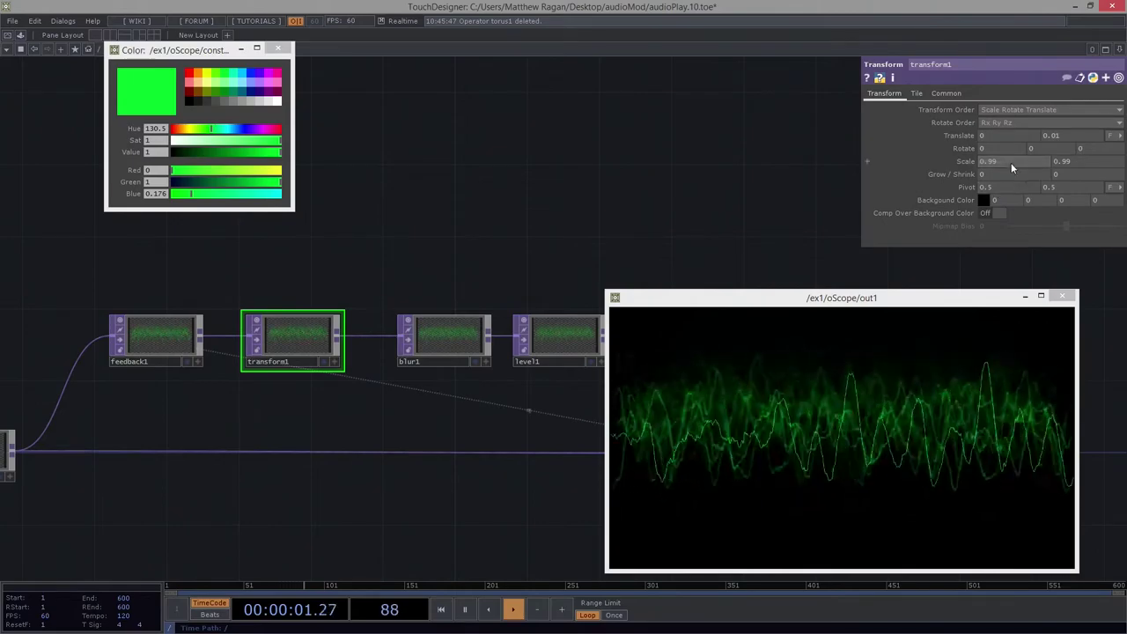
type("1")
key("Tab")
type("1")
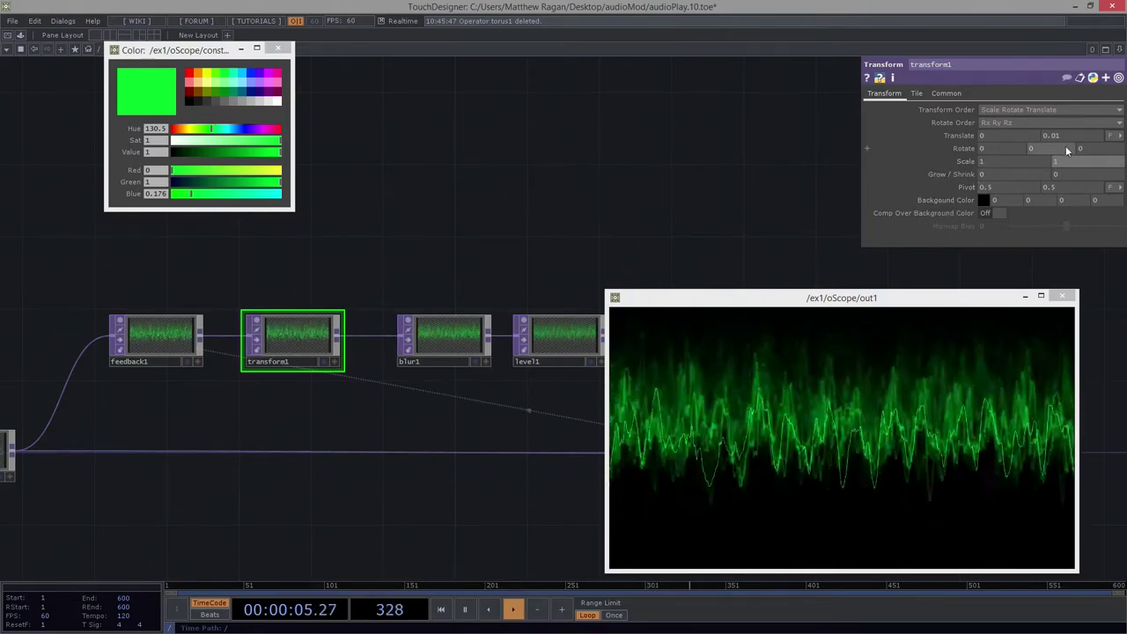
middle_click_drag(1067, 137, 1073, 143)
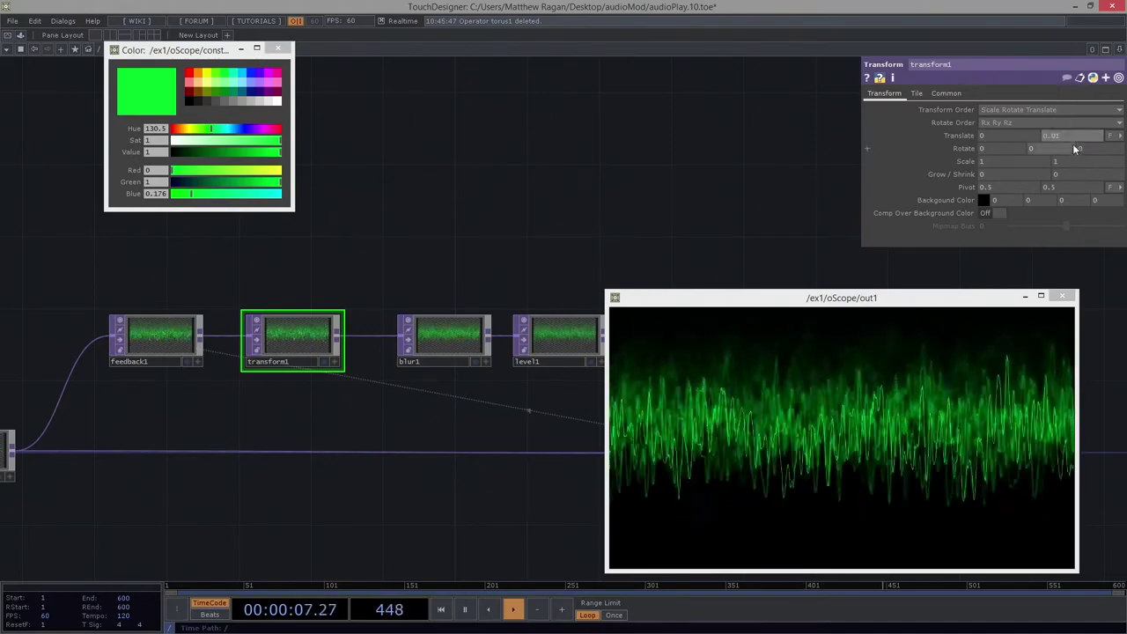
- Set transform1's Y translation to 0 and its X and Y scale to 0.998, and move blur1 slightly closer to it
type("0")
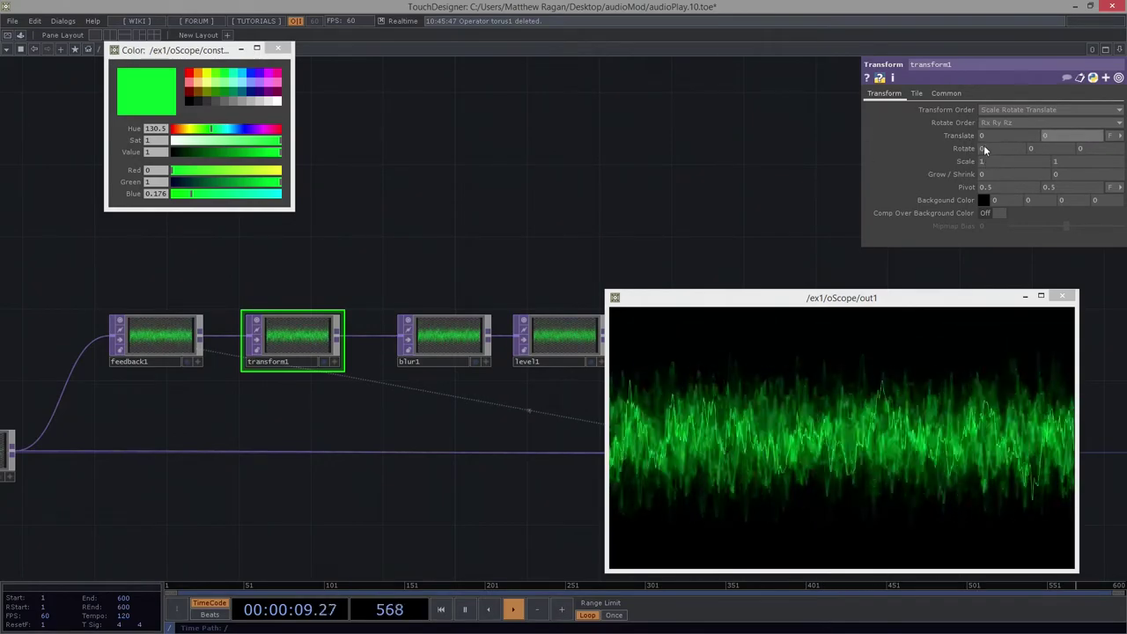
mouse_move(969, 162)
middle_mouse_down()
mouse_move(968, 200)
mouse_move(966, 141)
middle_mouse_up()
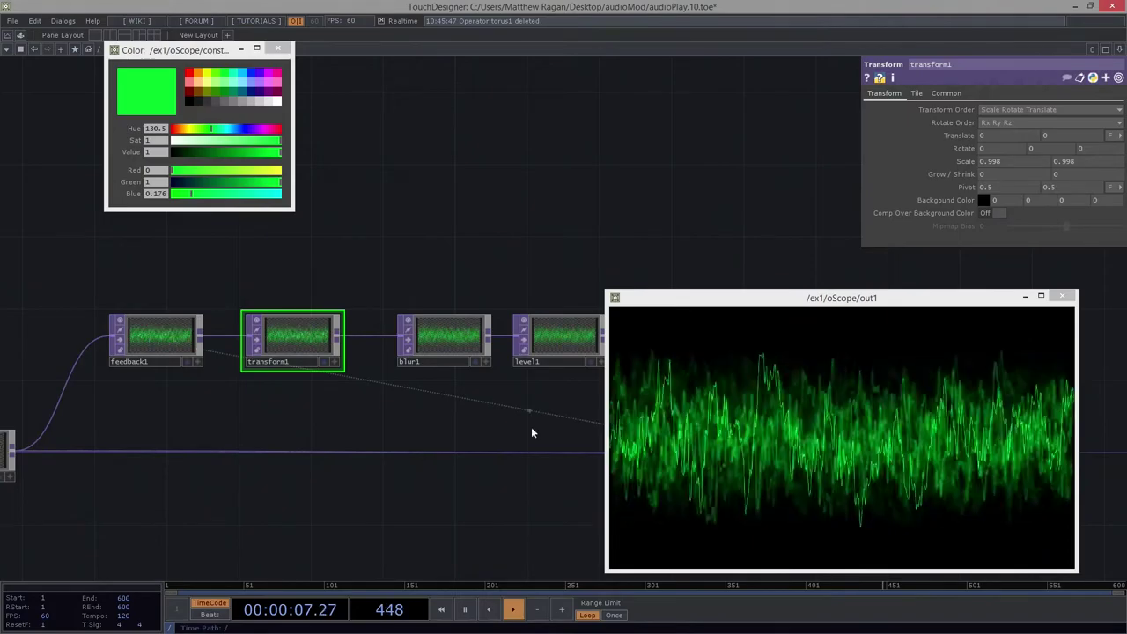
left_click_drag(540, 187, 405, 188)
left_click_drag(292, 350, 277, 349)
left_click_drag(463, 240, 429, 371)
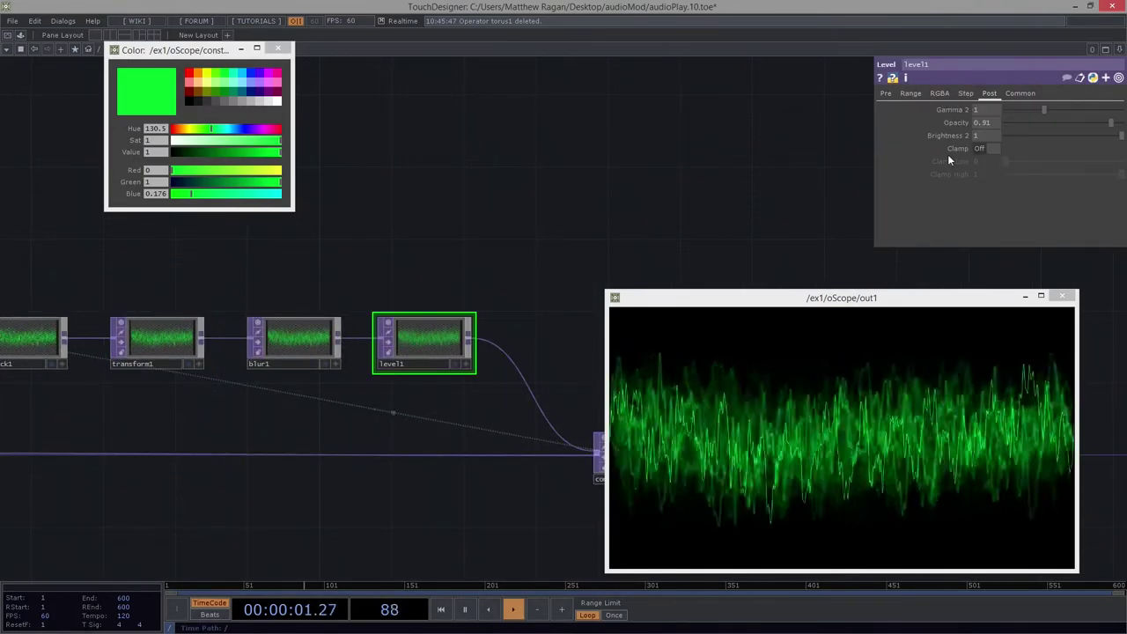
- Set transform1's X scale to 1.118
left_click(157, 339)
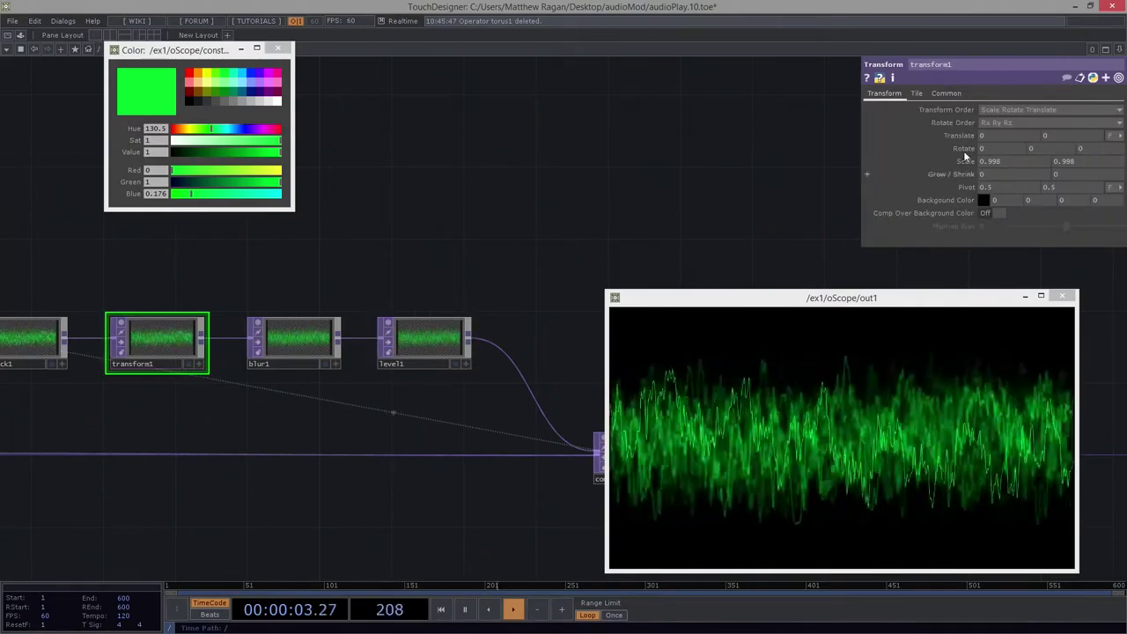
mouse_move(1005, 161)
middle_mouse_down()
mouse_move(1006, 192)
mouse_move(1006, 144)
middle_mouse_up()
left_click_drag(317, 284, 368, 346)
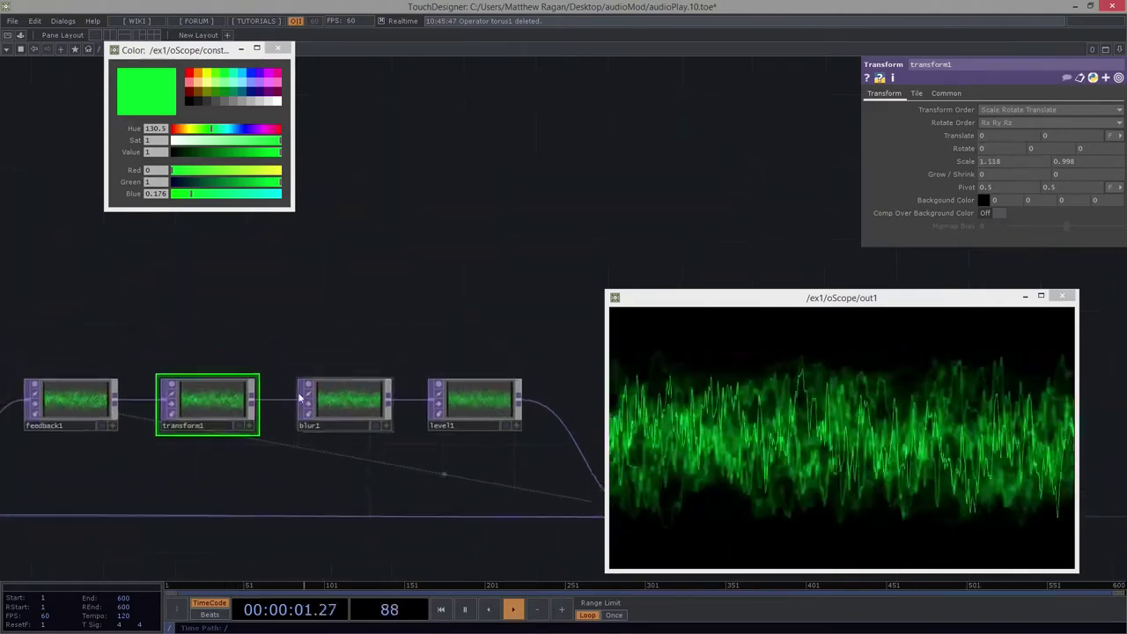
- Rewire the chain so feedback1 feeds blur1 directly and level1 feeds transform1, which is placed above the chain
left_click_drag(214, 402, 560, 258)
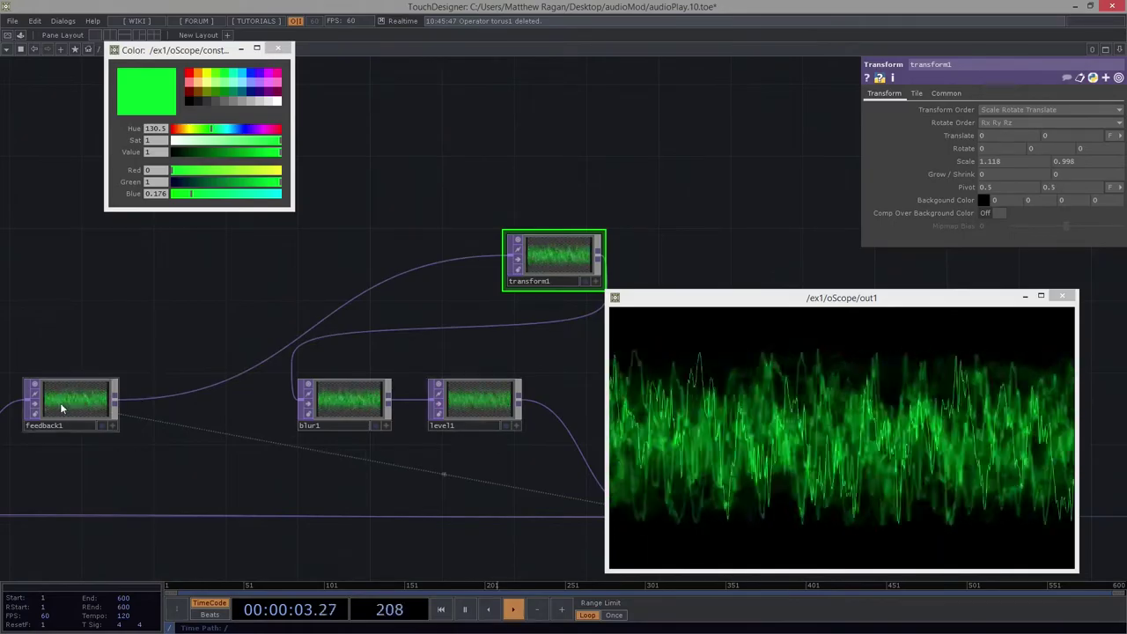
mouse_move(167, 397)
left_mouse_down()
mouse_move(385, 417)
mouse_move(111, 404)
mouse_move(180, 424)
mouse_move(244, 408)
mouse_move(179, 413)
left_mouse_up()
left_click_drag(390, 403, 454, 264)
left_click_drag(510, 344, 356, 335)
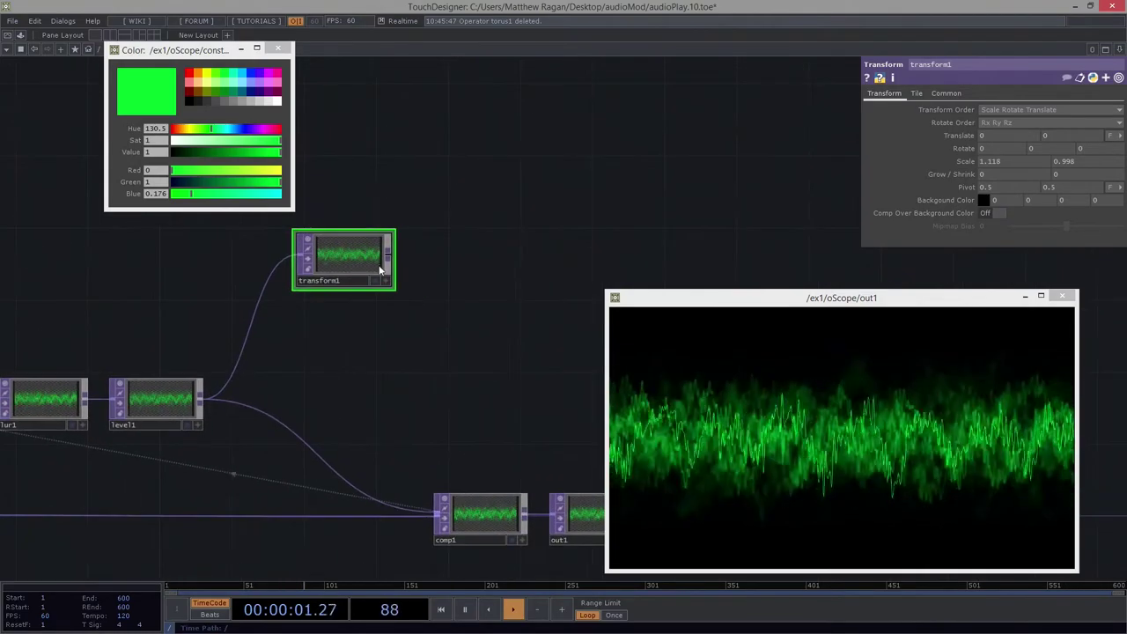
left_click_drag(390, 254, 271, 446)
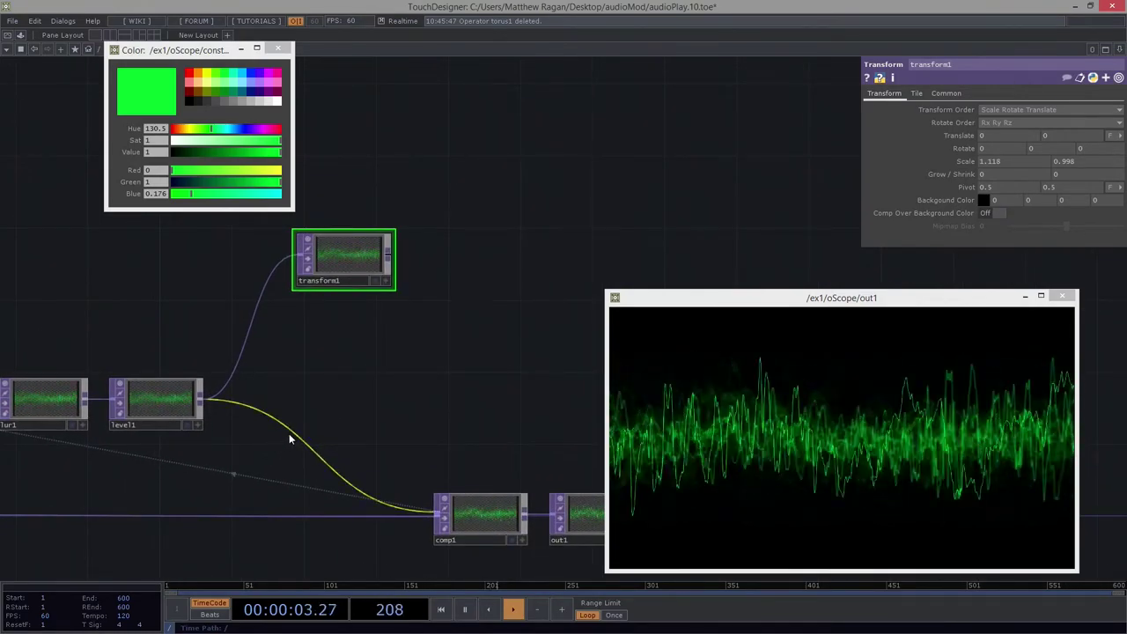
right_click(289, 433)
left_click(353, 420)
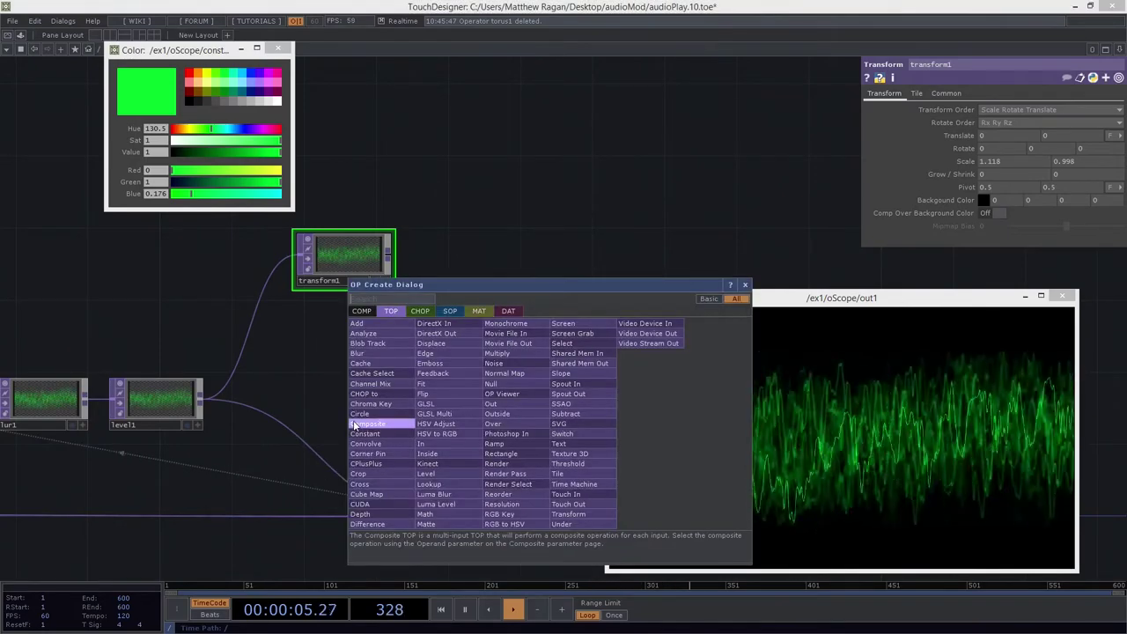
type("nul")
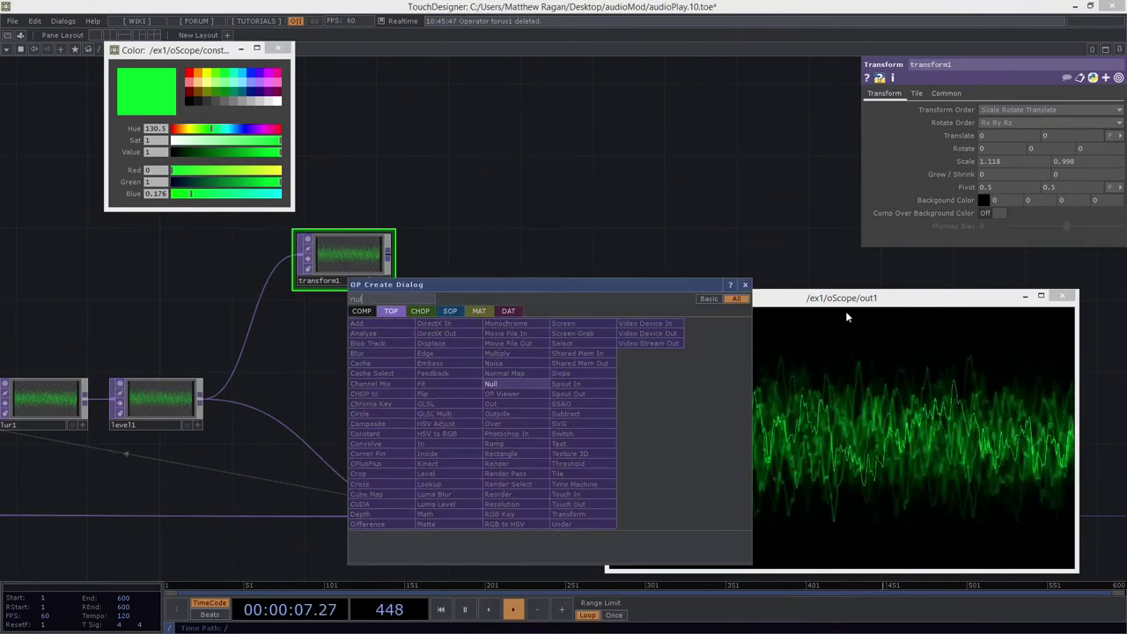
left_click(746, 287)
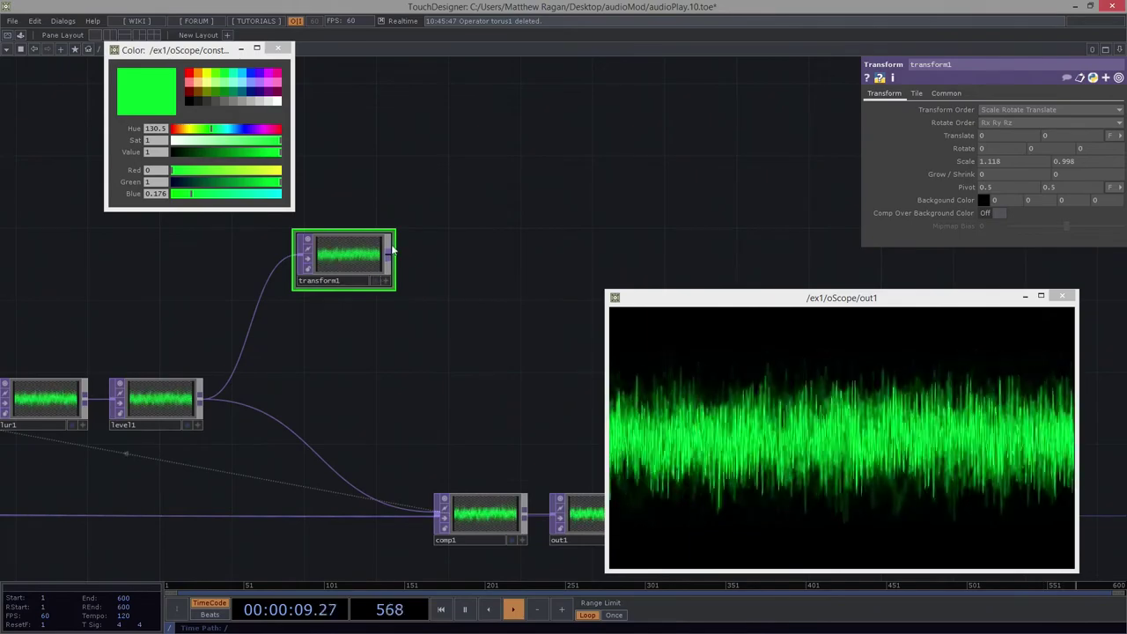
- Insert a Null TOP on the connection between level1 and comp1
right_click(268, 415)
left_click(304, 407)
type("nul")
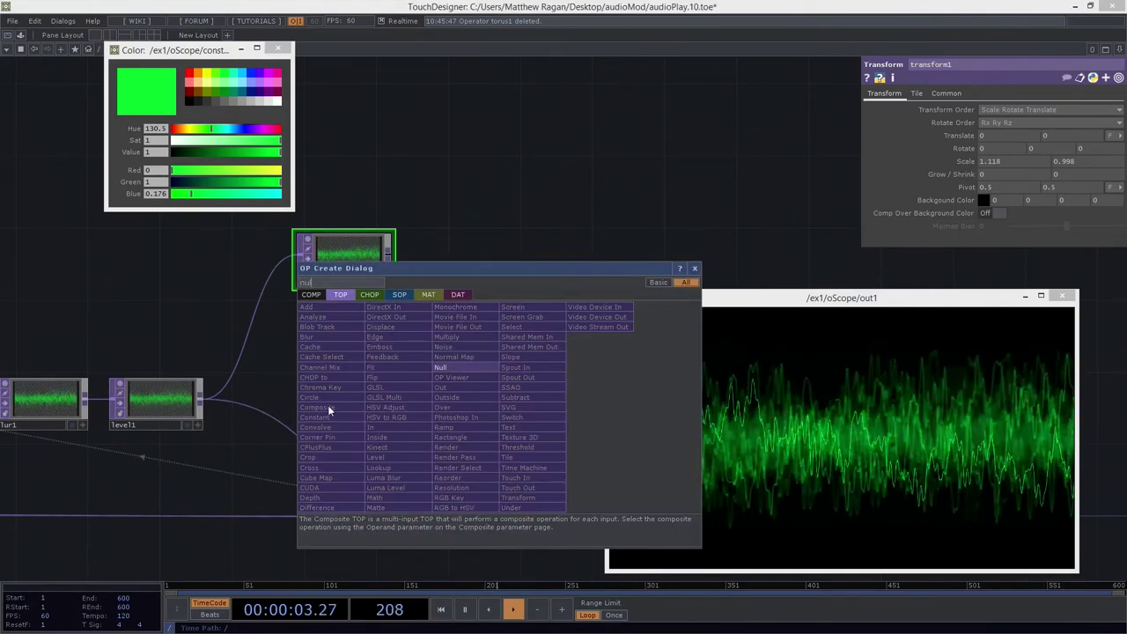
left_click(451, 368)
left_click(367, 439)
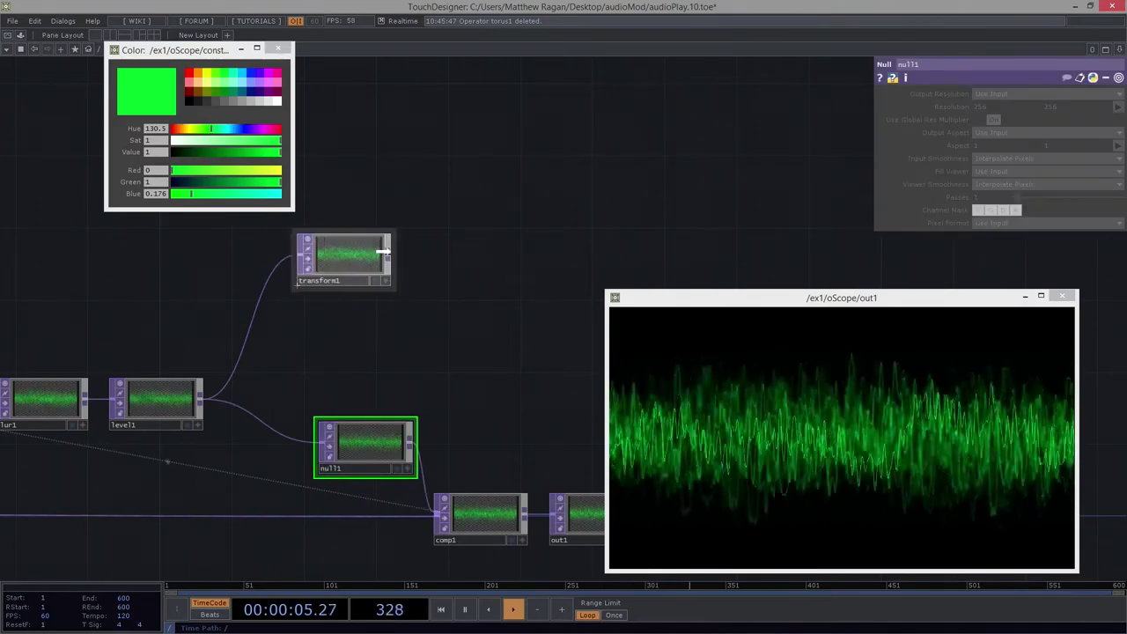
- Feed transform1 into null1, then delete null1 so that transform1 connects directly to comp1
left_click_drag(397, 254, 306, 436)
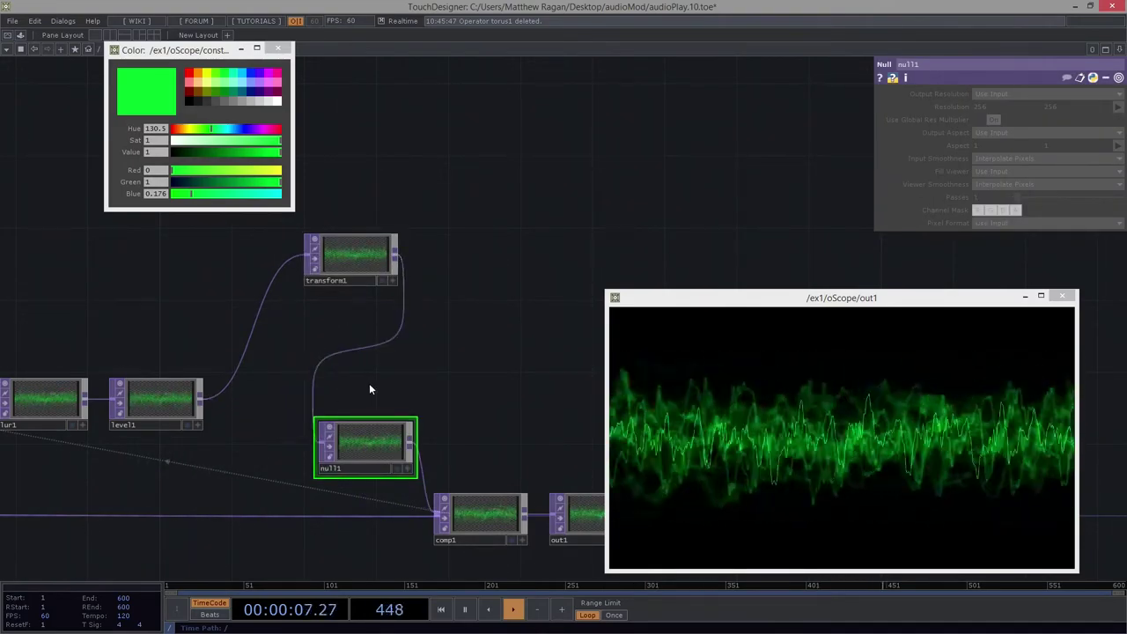
left_click_drag(369, 383, 385, 483)
key("Delete")
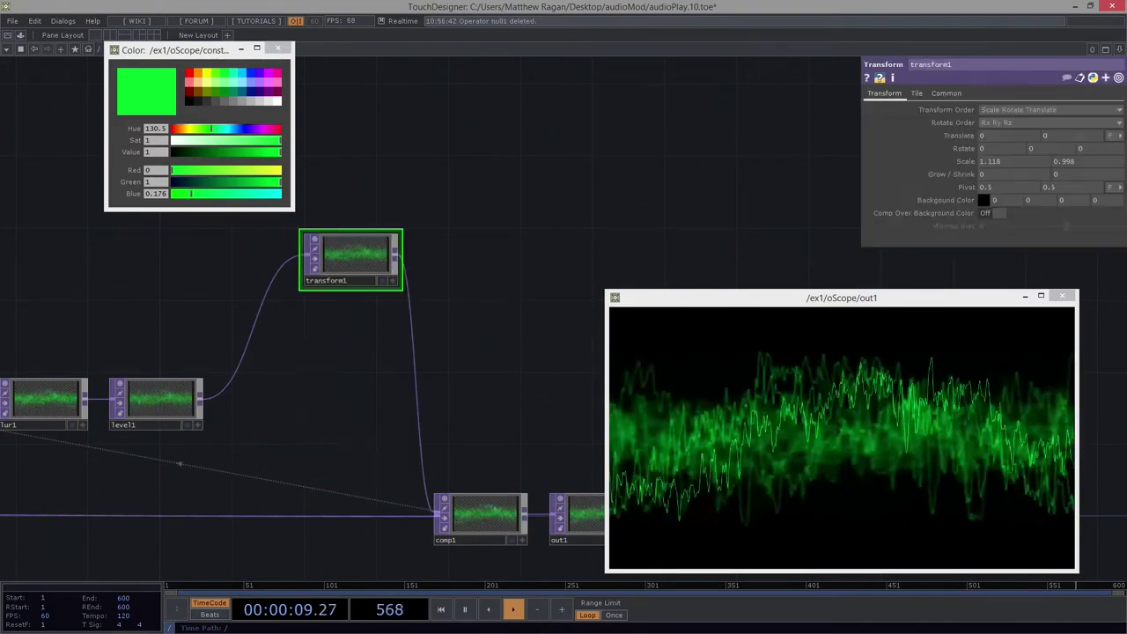
- Place transform1 in line after level1 and space blur1 and level1 evenly between feedback1 and transform1
left_click_drag(338, 259, 266, 406)
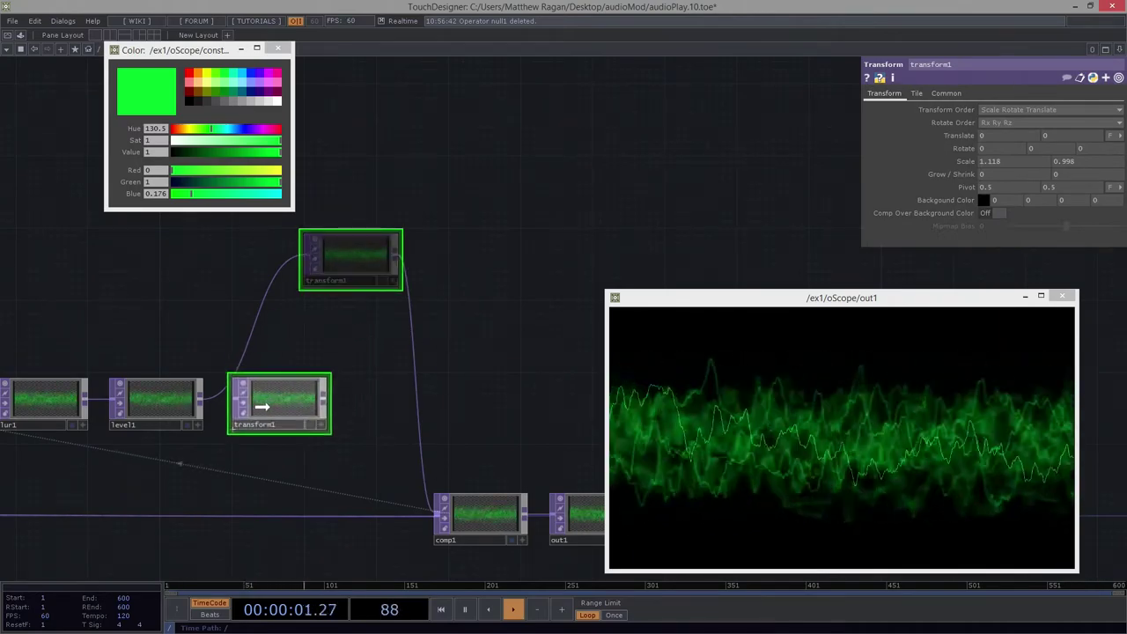
scroll(328, 331, "down", 2)
left_click_drag(300, 338, 405, 346)
scroll(460, 345, "down", 1)
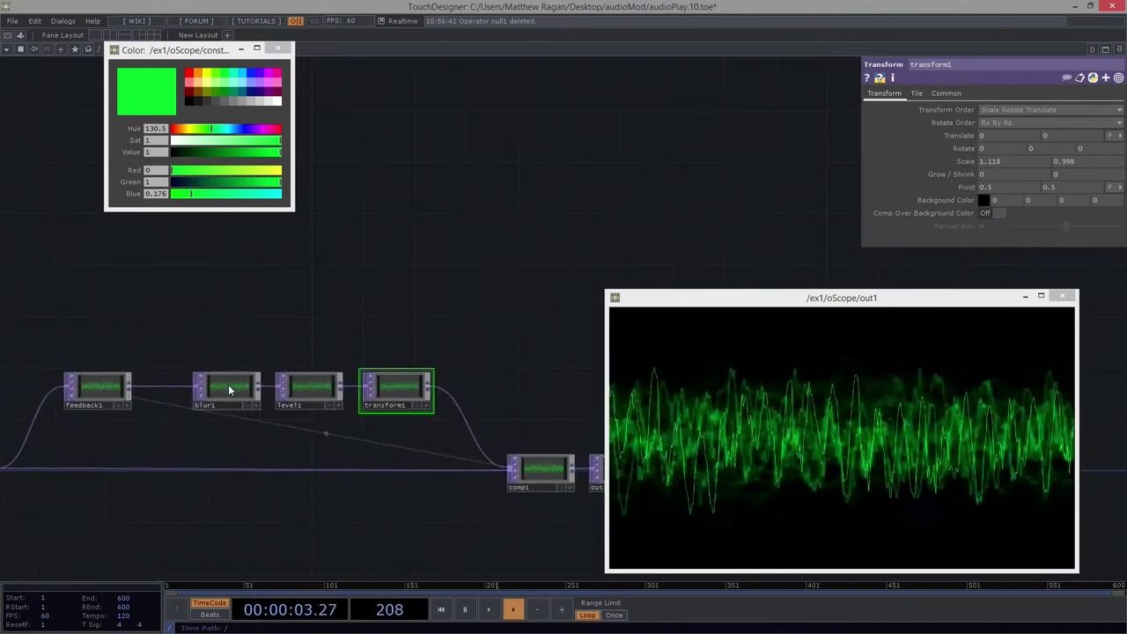
left_click_drag(217, 388, 181, 389)
left_click_drag(302, 388, 287, 388)
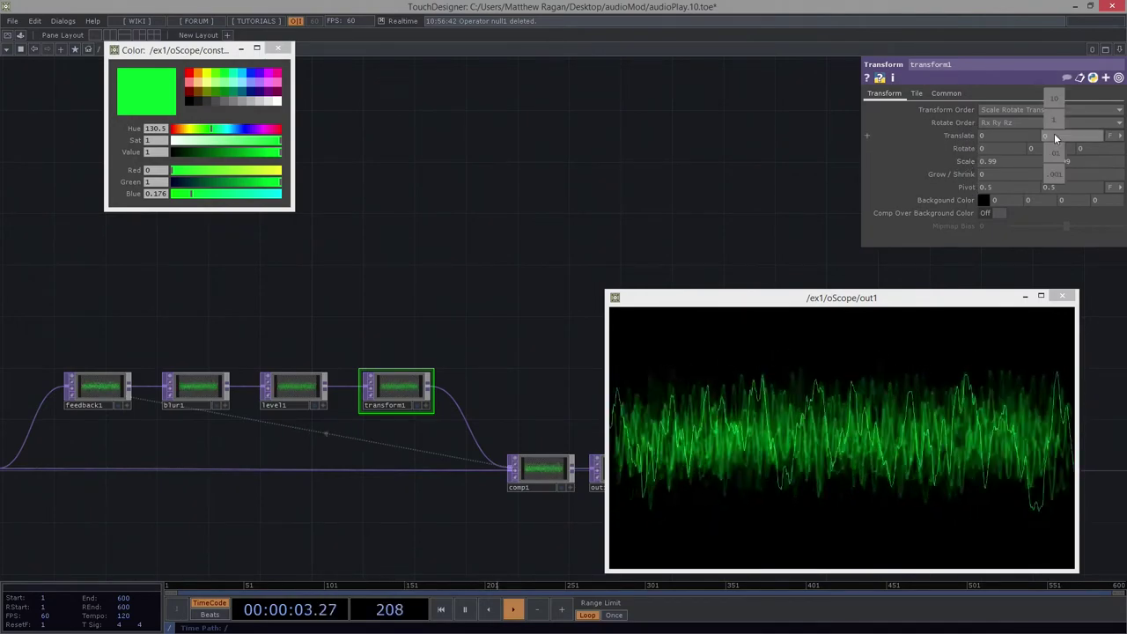
- Set transform1's scale to 0.99 and Z rotation to 1, trying a Y translation of -0.017 and resetting it to 0
middle_click_drag(1054, 135, 1053, 115)
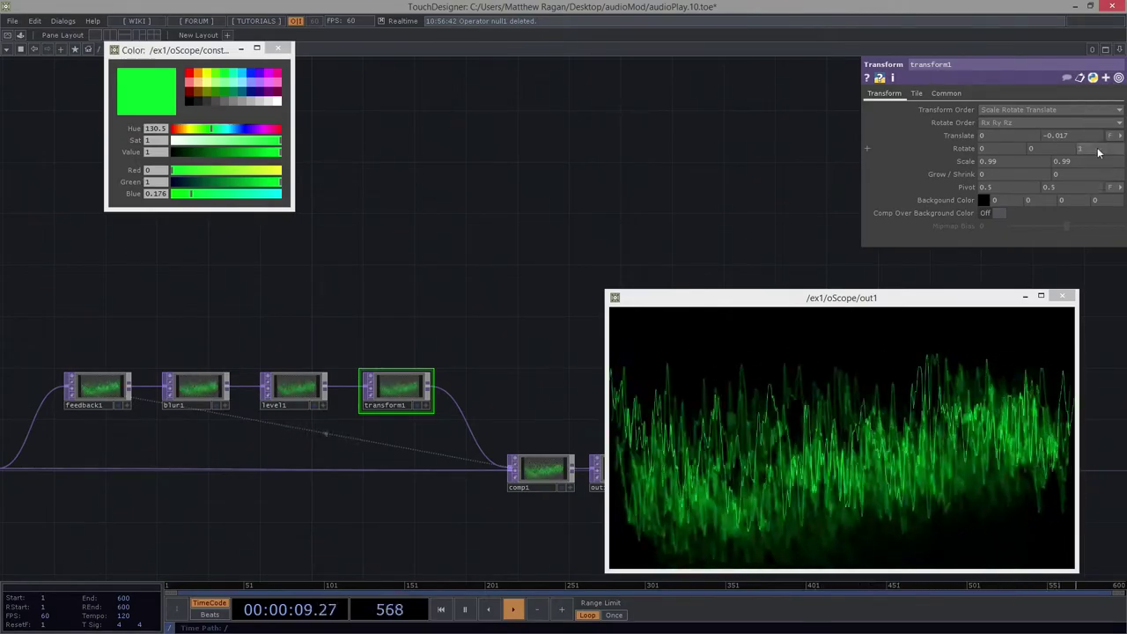
left_click_drag(1072, 137, 925, 137)
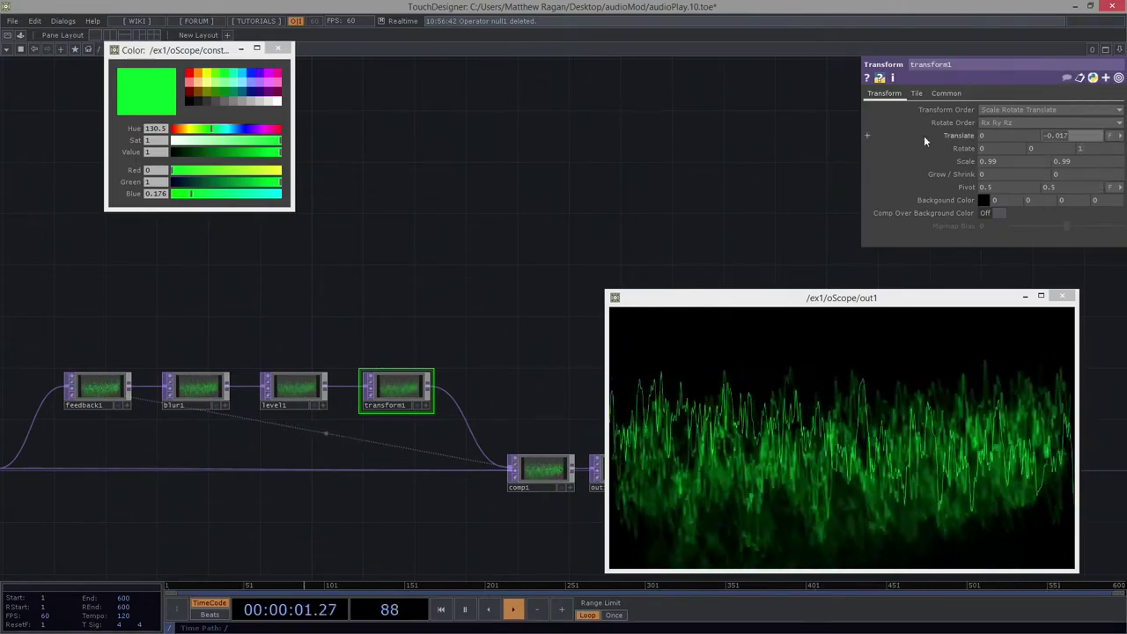
type("0")
key("Tab")
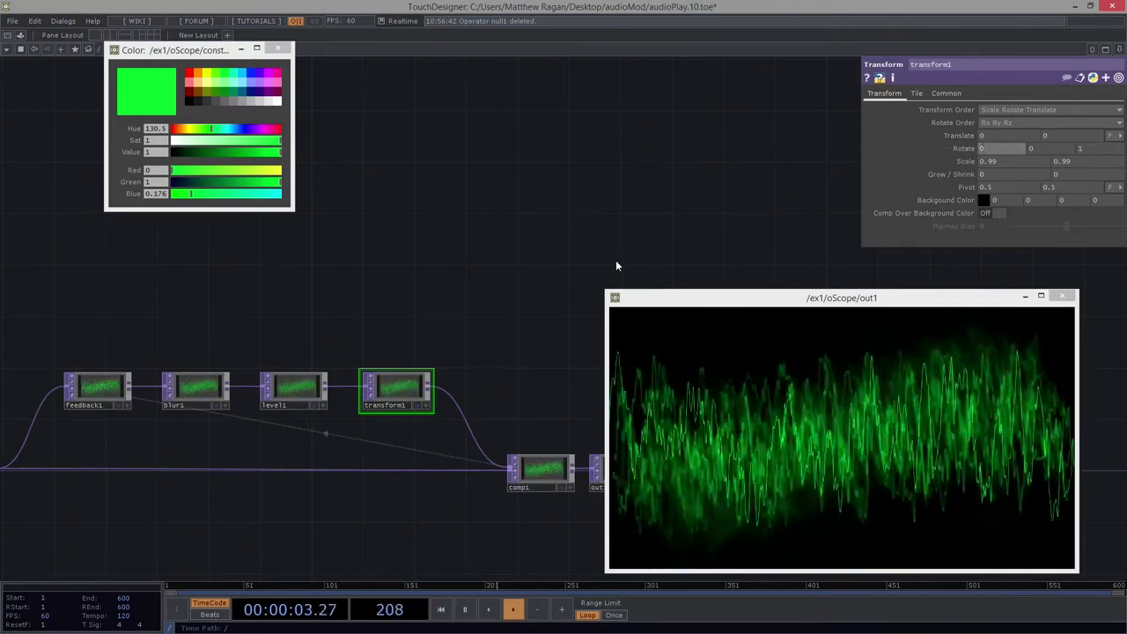
- Delete transform1 from the chain between level1 and comp1
left_click_drag(482, 315, 478, 315)
right_click_drag(478, 315, 424, 412)
key("Delete")
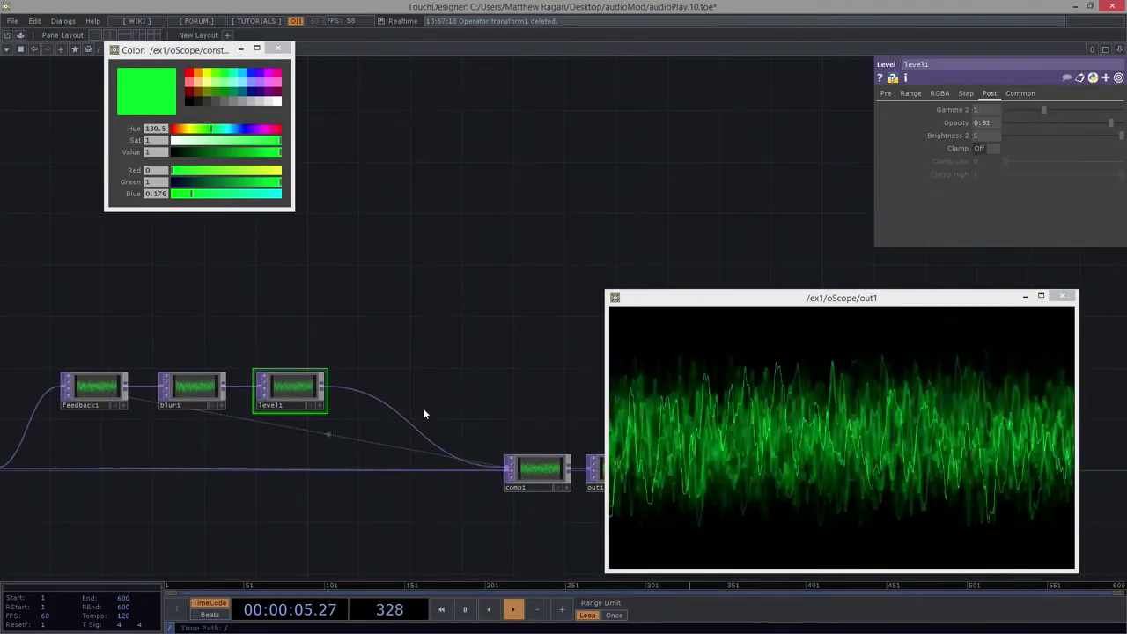
- Select comp1 and out1 and move them together closer to level1
left_click_drag(467, 284, 197, 242)
right_click_drag(341, 284, 447, 417)
left_click_drag(386, 362, 292, 362)
left_click_drag(264, 326, 436, 331)
scroll(370, 368, "up", 2)
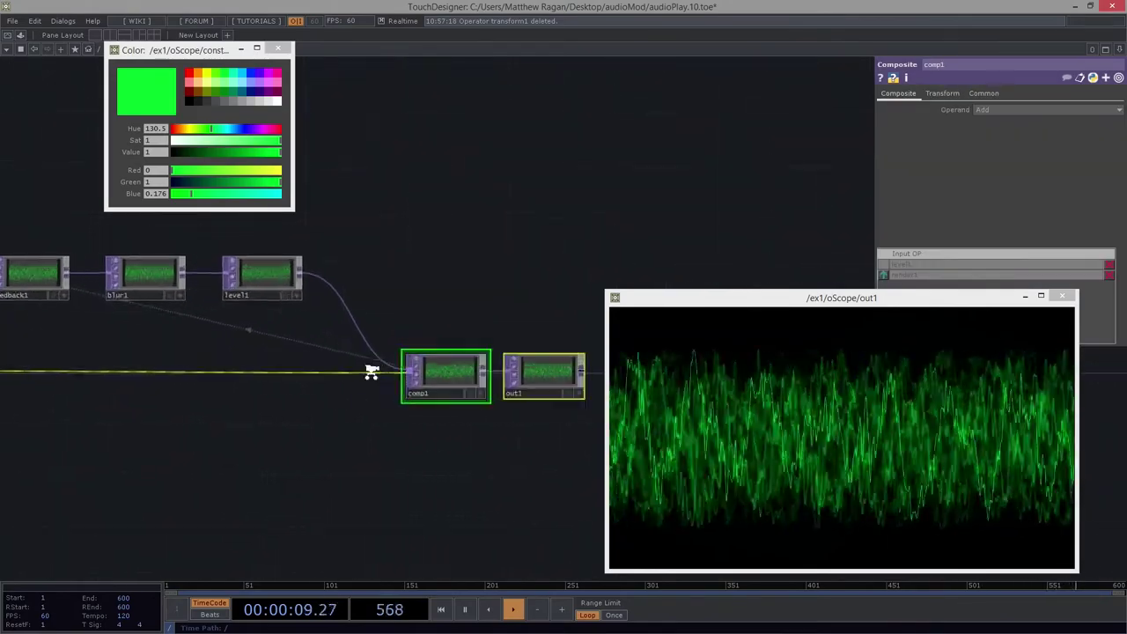
left_click_drag(432, 249, 481, 292)
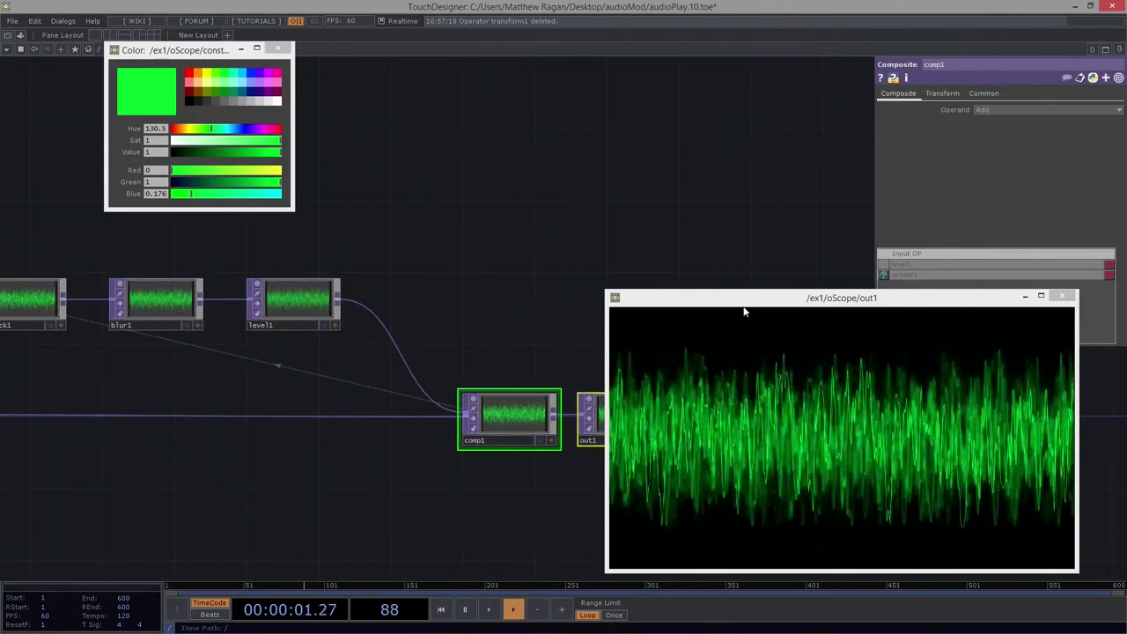
- Move the out1 viewer window aside and close the Color window
left_click_drag(744, 300, 809, 299)
left_click(280, 49)
left_click_drag(480, 194, 518, 215)
scroll(614, 203, "down", 2)
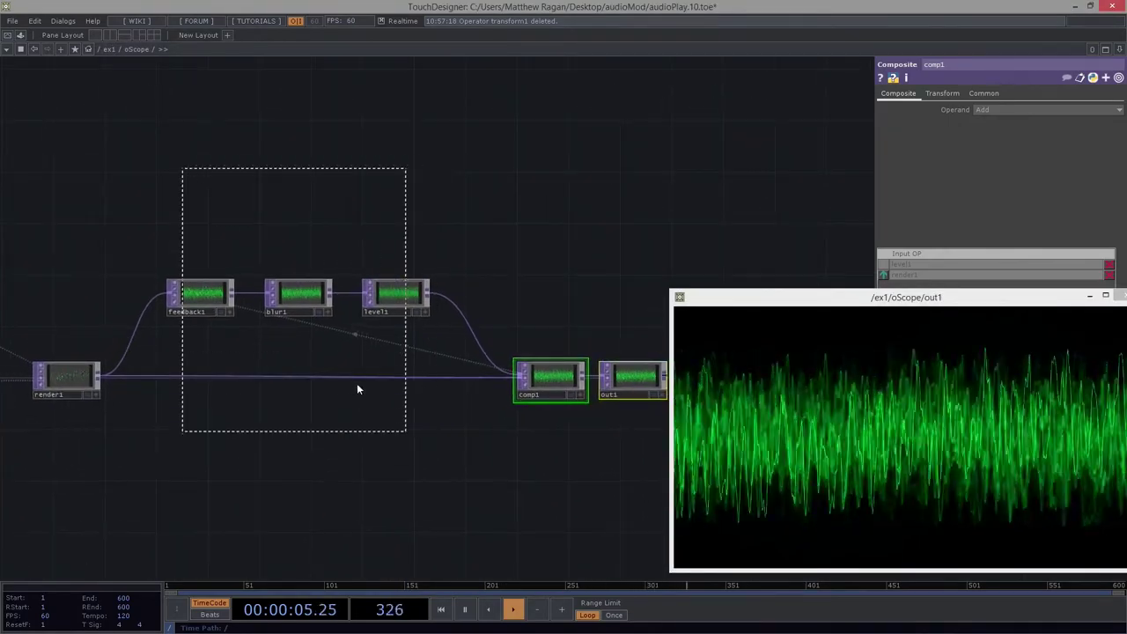
- Collapse feedback1, blur1, level1 and comp1 into a single Base component
left_click(199, 294)
left_click(393, 302)
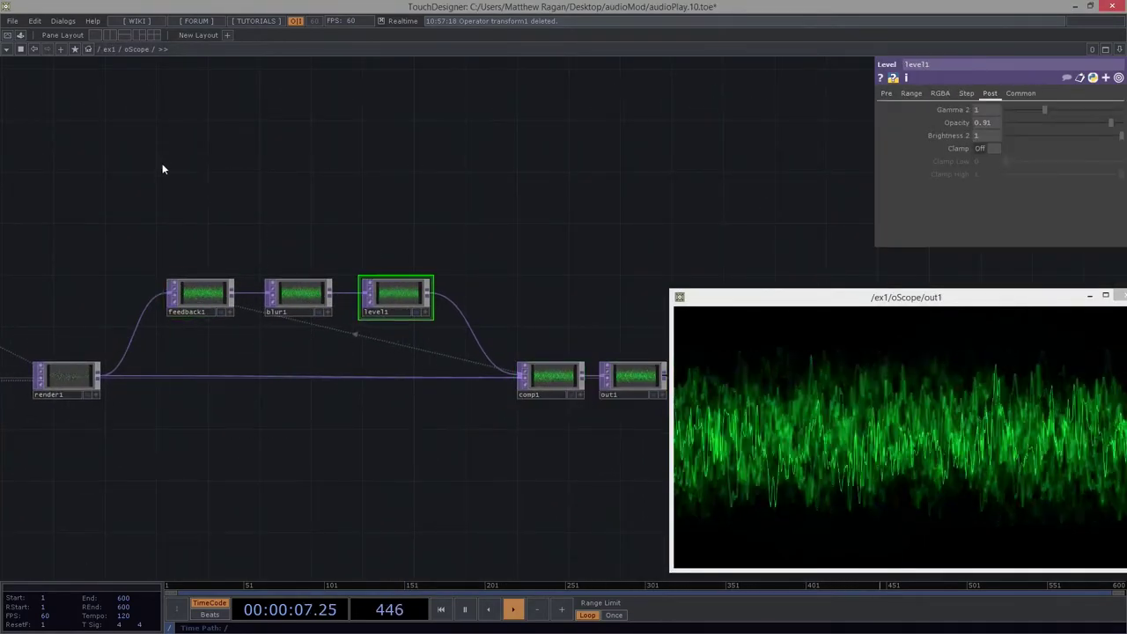
left_click_drag(556, 500, 558, 500)
right_click(388, 458)
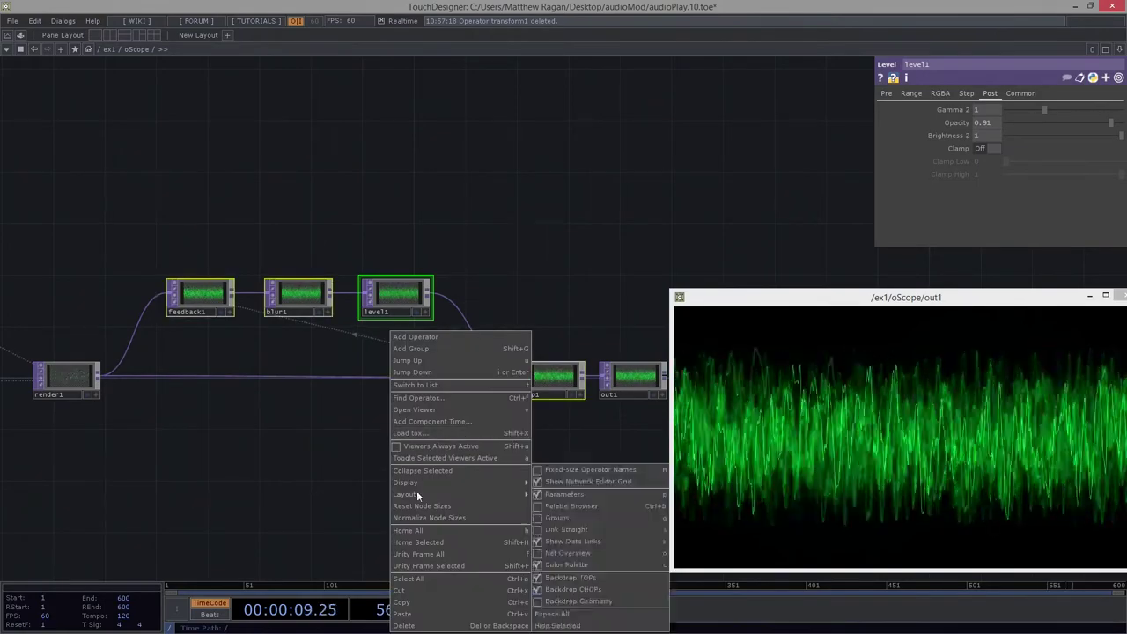
left_click(445, 471)
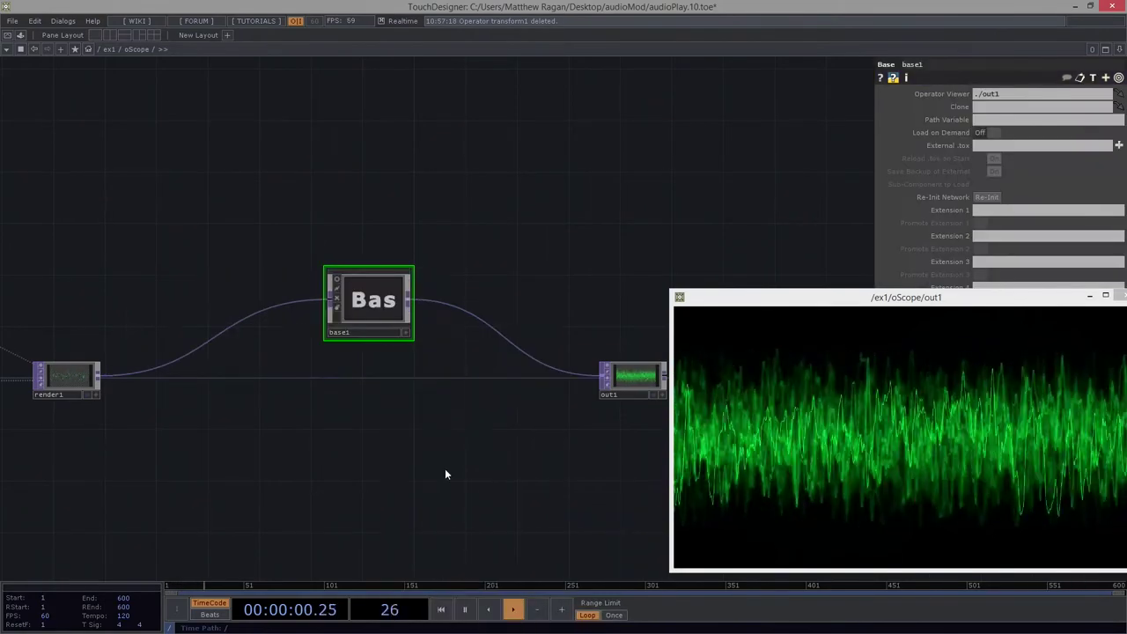
- Rename the new Base component to feedback
left_click(356, 334)
type("feedback")
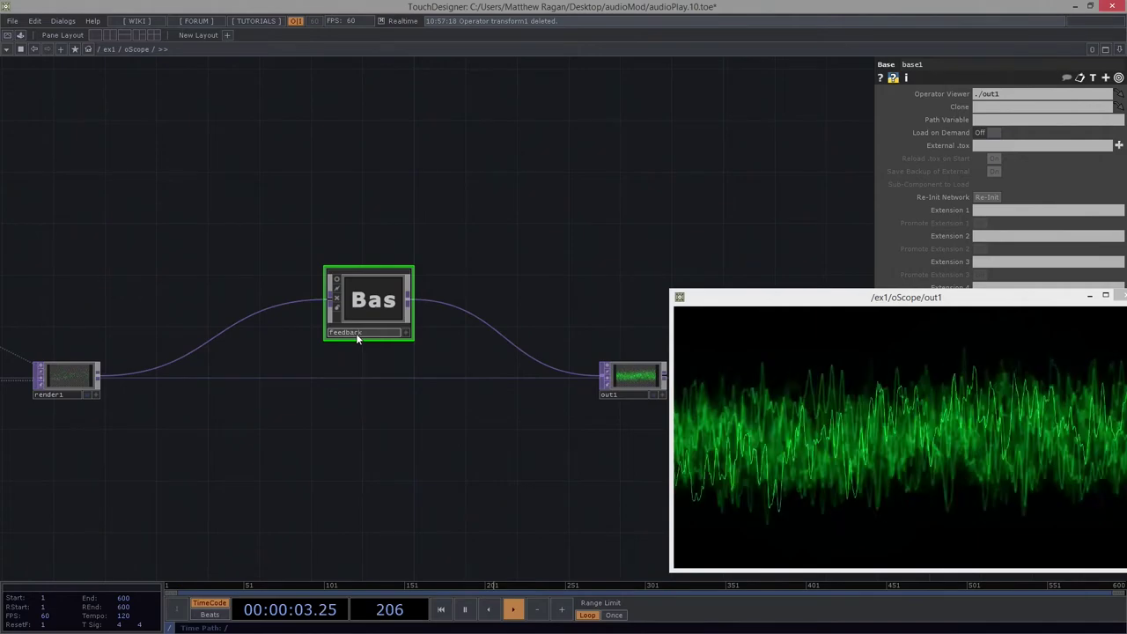
key("Return")
- Position the feedback component right after render1, roughly in line with it
left_click_drag(356, 315, 159, 395)
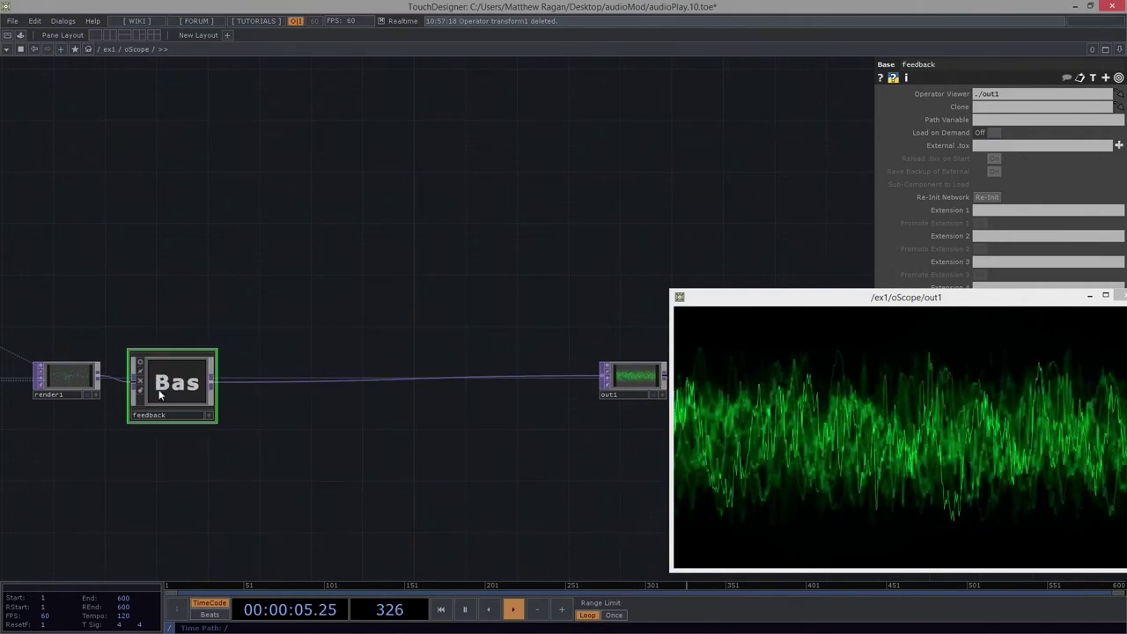
left_click_drag(160, 329, 205, 340)
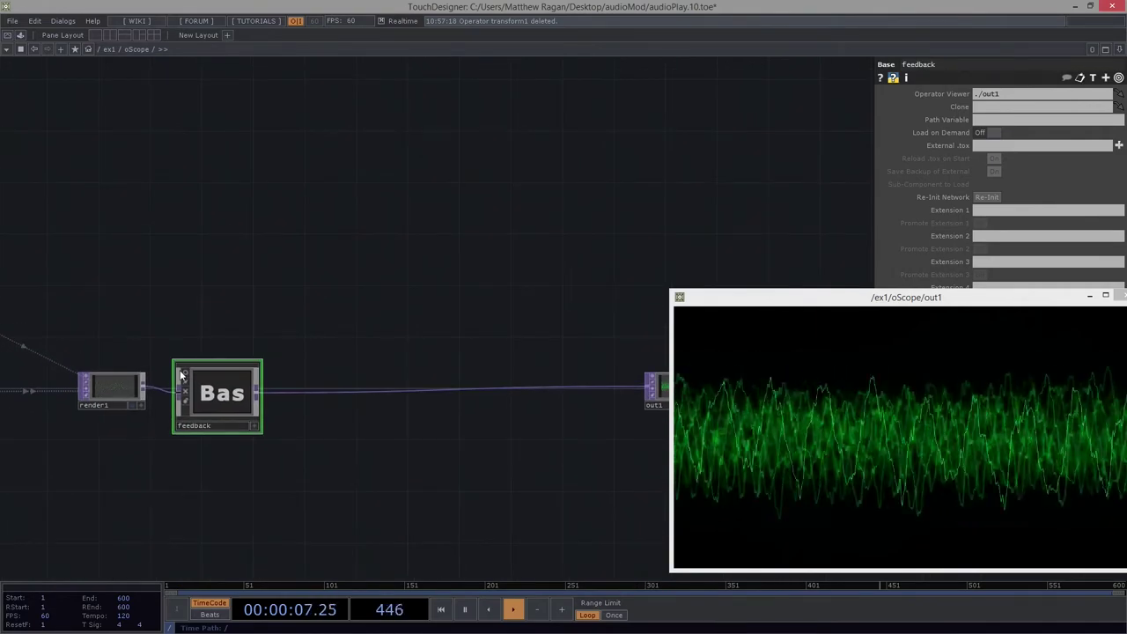
scroll(246, 391, "up", 3)
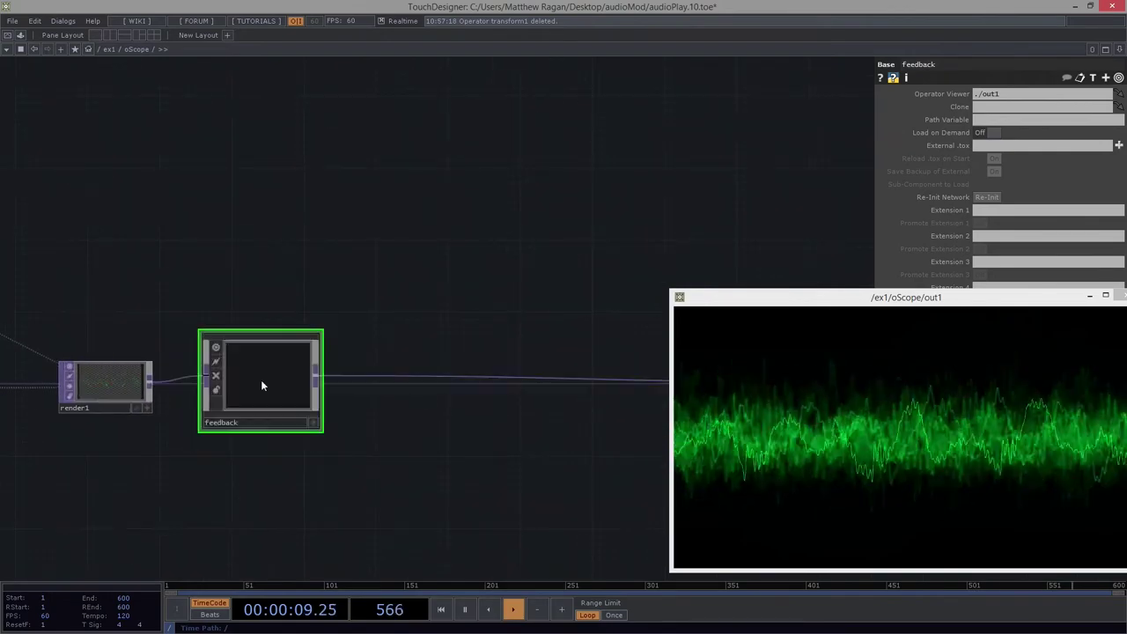
left_click_drag(661, 139, 864, 160)
left_click_drag(497, 420, 483, 425)
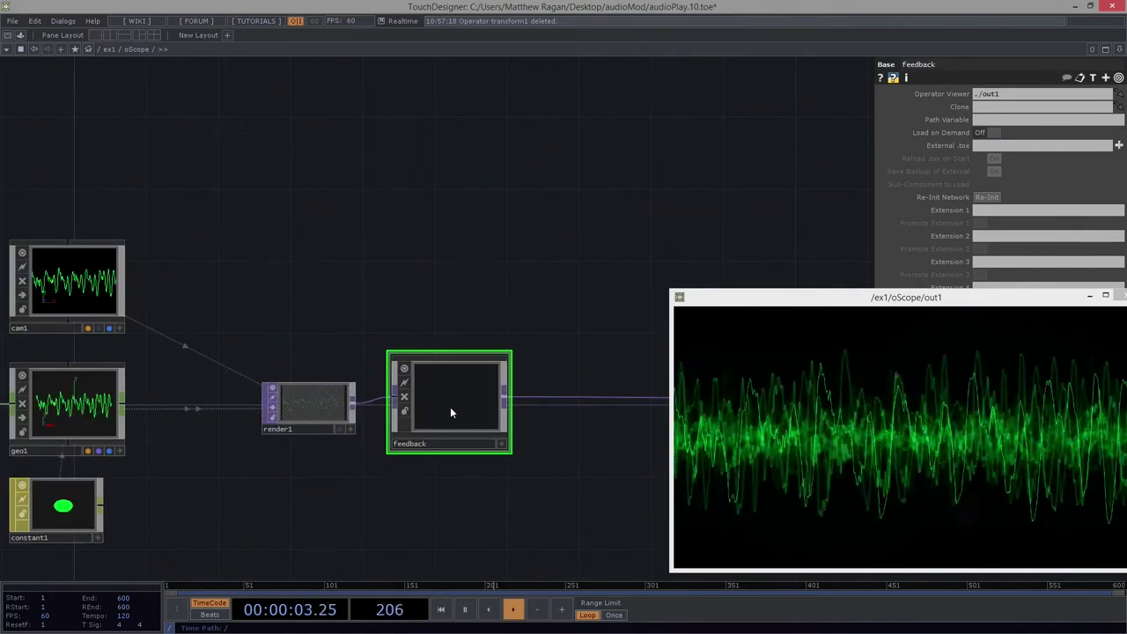
- Open the feedback component's internal network and examine the collapsed operators with their In and Out TOPs
scroll(455, 396, "up", 3)
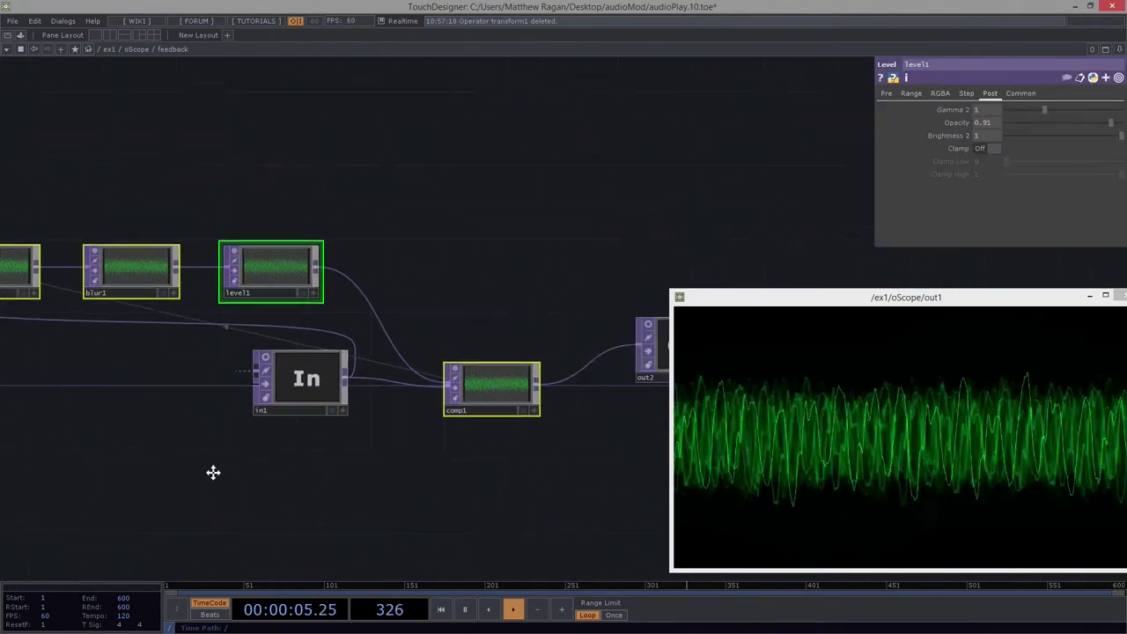
left_click_drag(213, 473, 11, 474)
left_click_drag(343, 493, 406, 402)
scroll(405, 402, "down", 4)
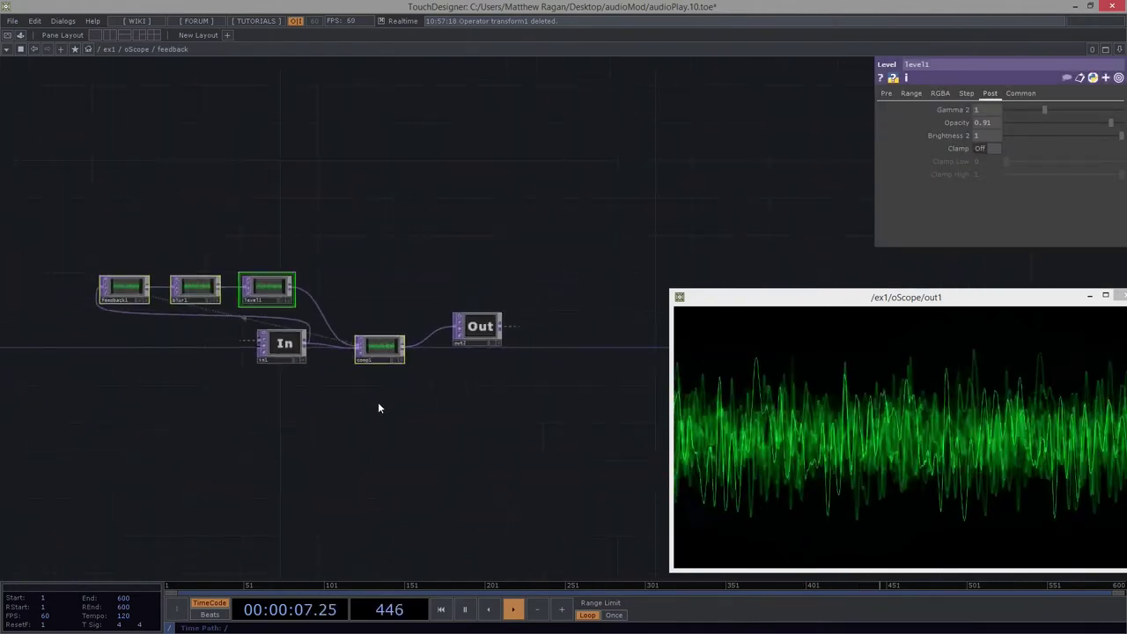
- Reposition the In TOP ahead of feedback1, level with comp1, so its wire runs straight into comp1
left_click_drag(331, 376, 372, 369)
scroll(372, 370, "up", 2)
left_click_drag(301, 342, 101, 363)
left_click_drag(420, 465, 669, 464)
left_click_drag(357, 352, 204, 327)
left_click_drag(263, 367, 117, 370)
left_click_drag(55, 328, 44, 337)
left_click_drag(420, 409, 240, 428)
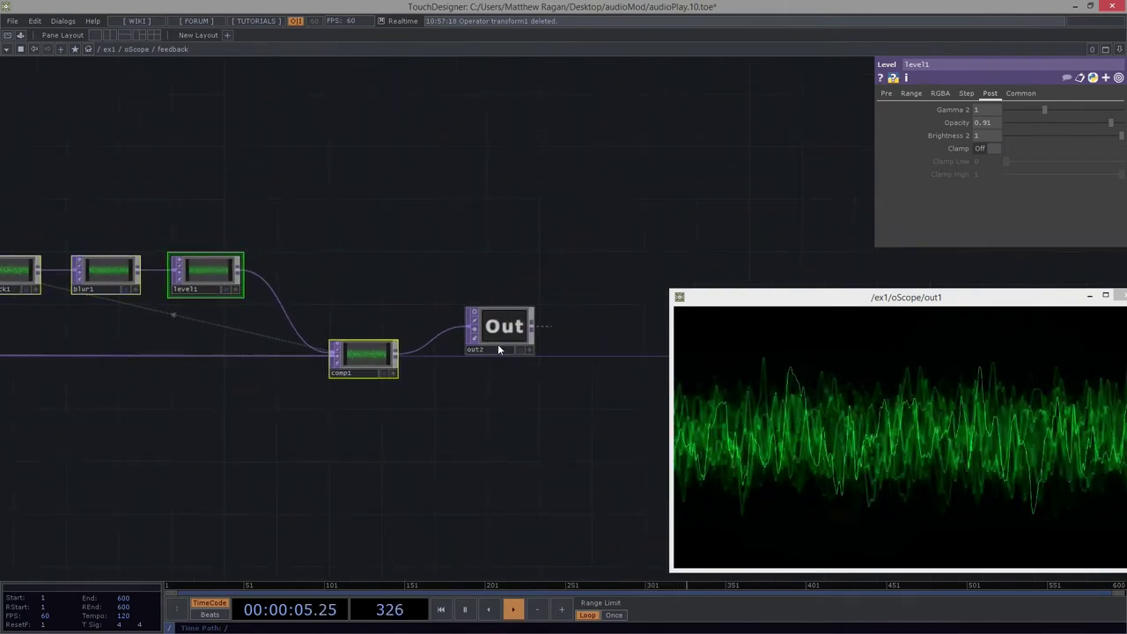
- Rename the feedback network's out2 TOP to out1, align it with comp1 with its viewer active, and return to oScope
left_click(496, 350)
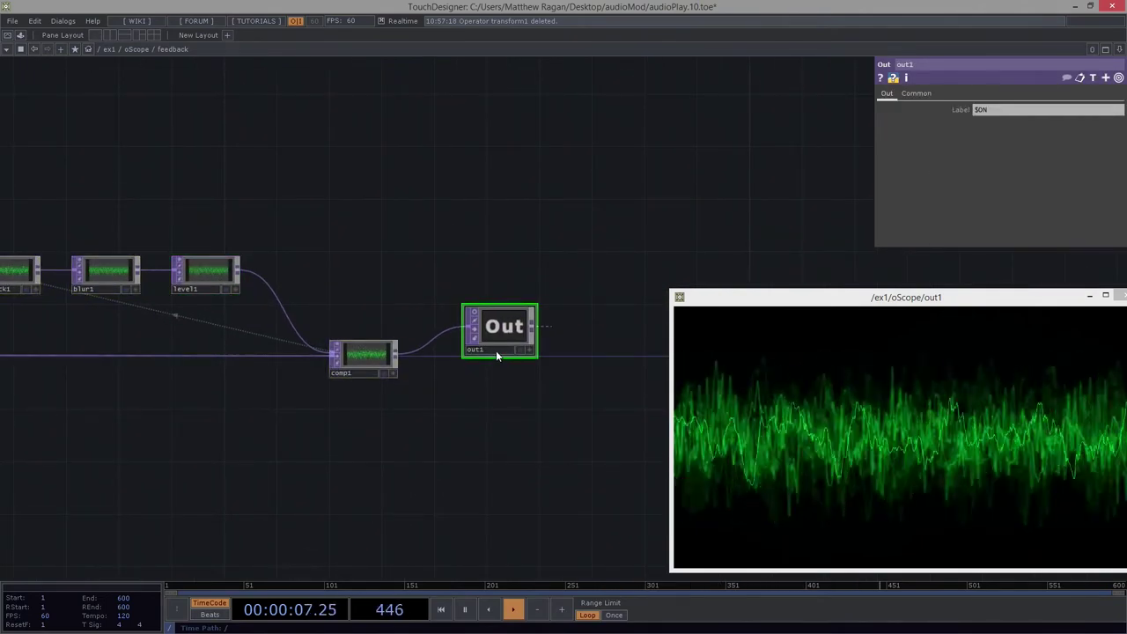
left_click_drag(477, 319, 476, 342)
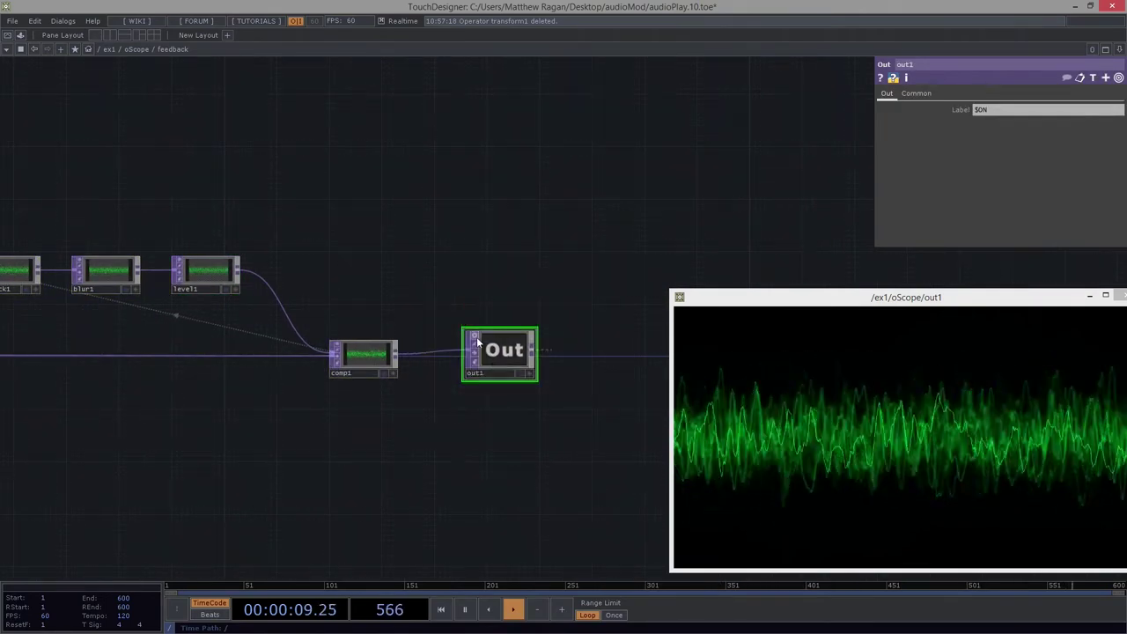
left_click(533, 375)
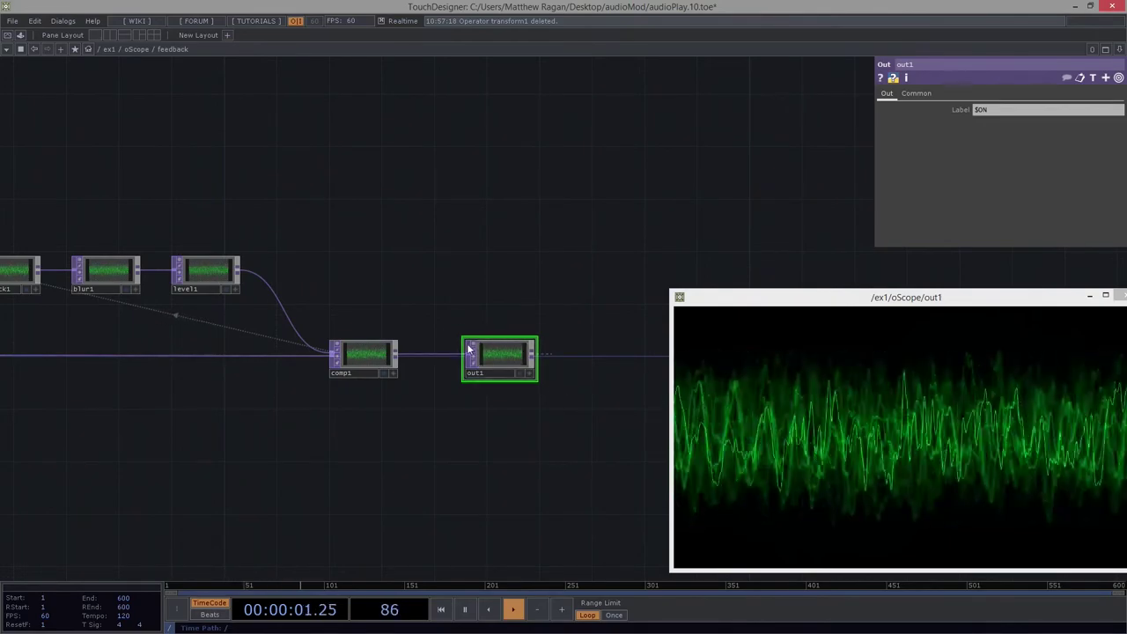
key("u")
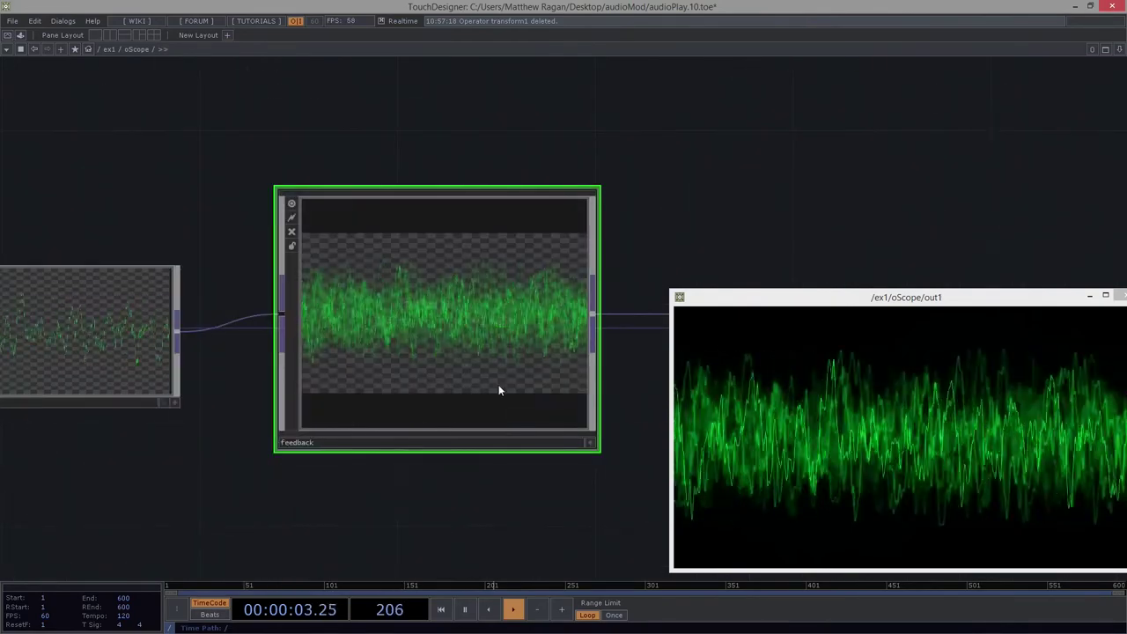
- Turn off the viewer of the feedback Base component
left_click_drag(604, 452, 198, 344)
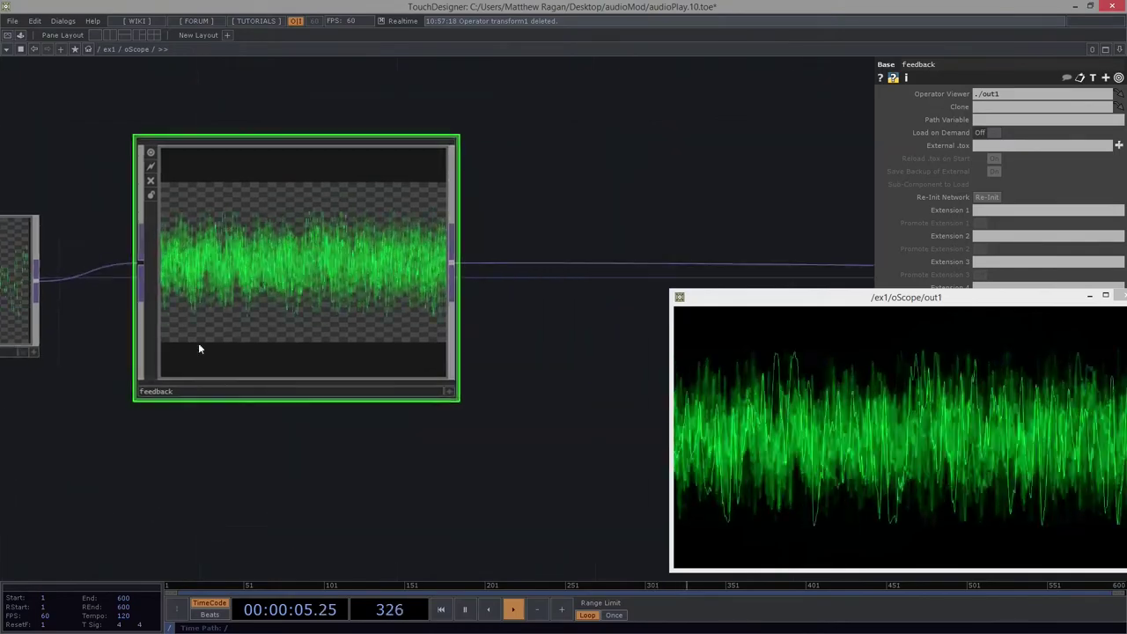
scroll(296, 311, "down", 5)
left_click_drag(154, 259, 183, 259)
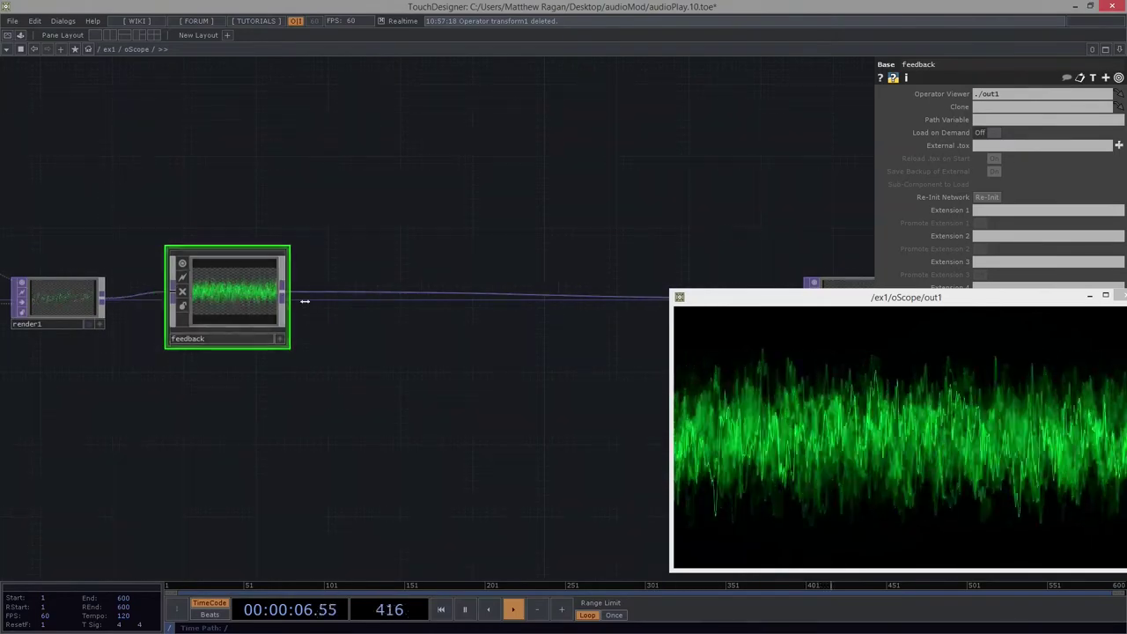
left_click(184, 263)
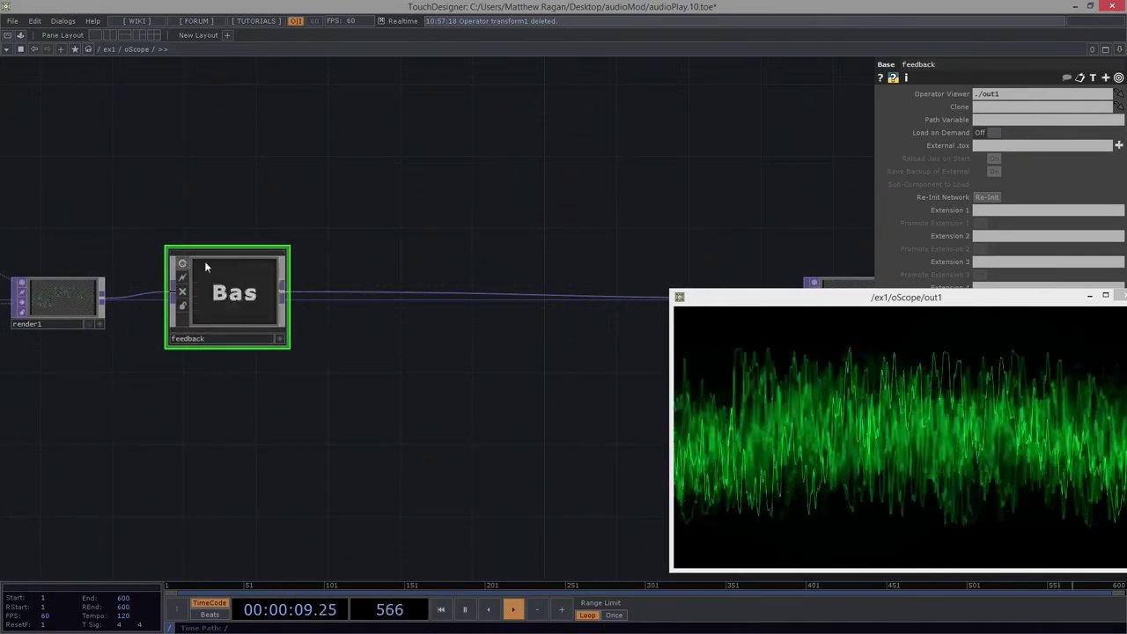
- Move oScope's out1 TOP next to the feedback component, in line with it
left_click_drag(396, 231, 145, 217)
scroll(146, 216, "down", 3)
left_click_drag(243, 207, 441, 268)
left_click_drag(541, 276, 351, 276)
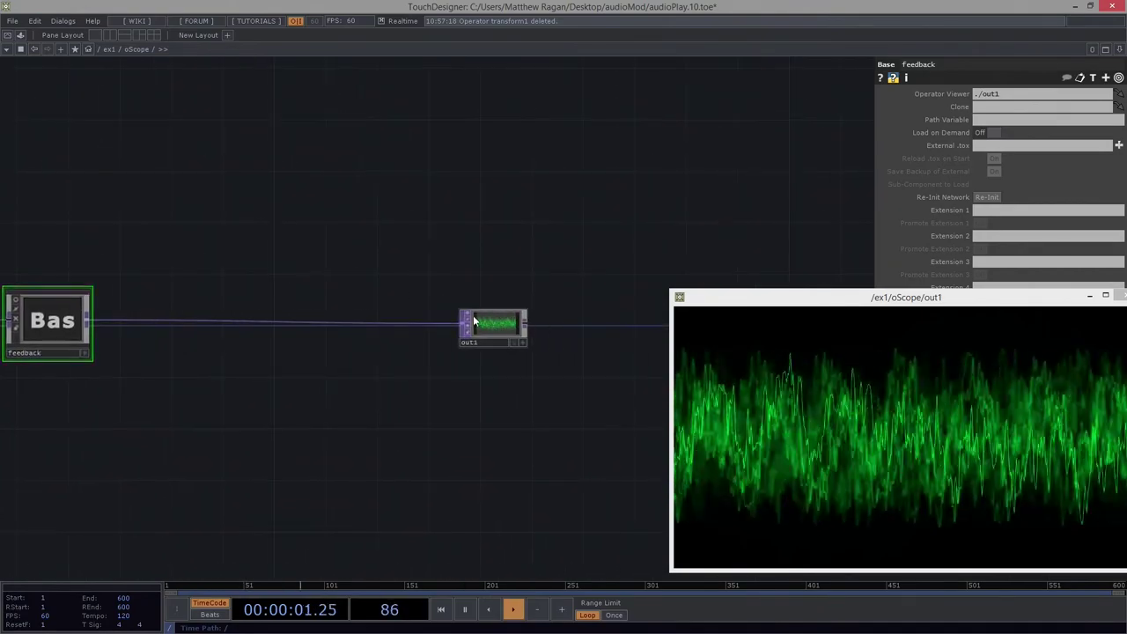
left_click_drag(464, 323, 140, 323)
left_click_drag(297, 362, 467, 345)
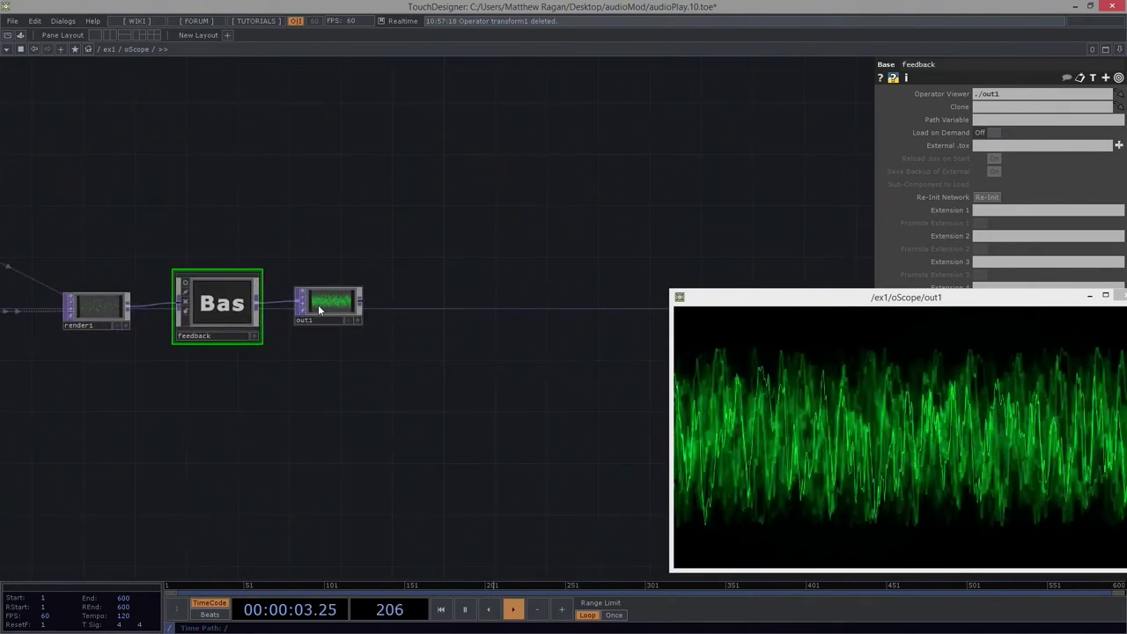
- Close the floating /ex1/oScope/out1 viewer window
left_click_drag(906, 302, 728, 297)
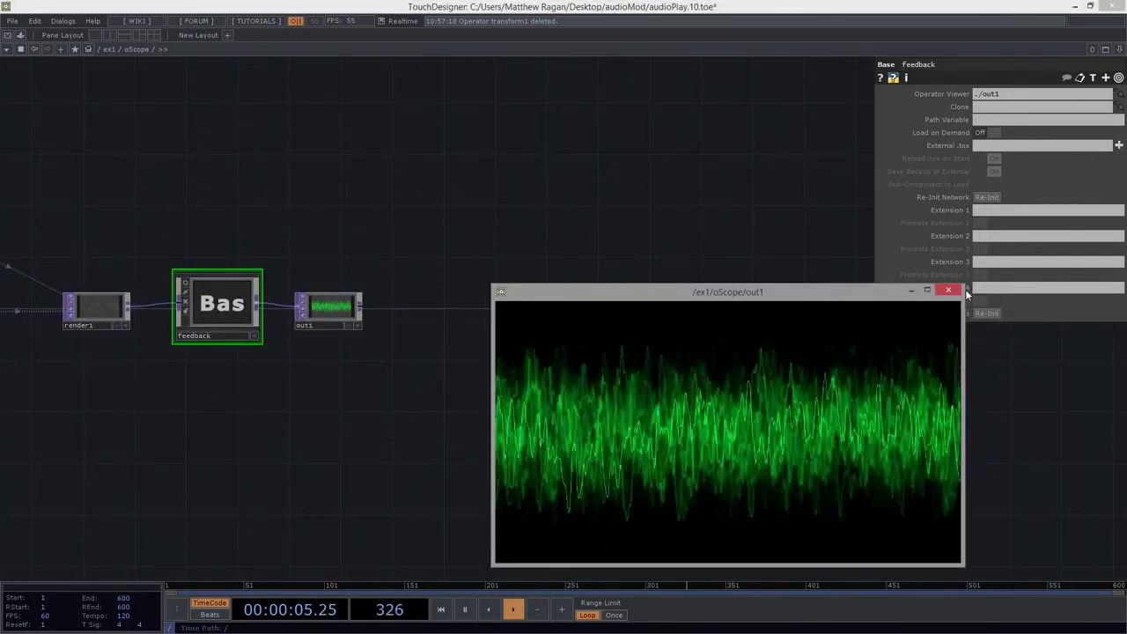
left_click_drag(485, 334, 800, 360)
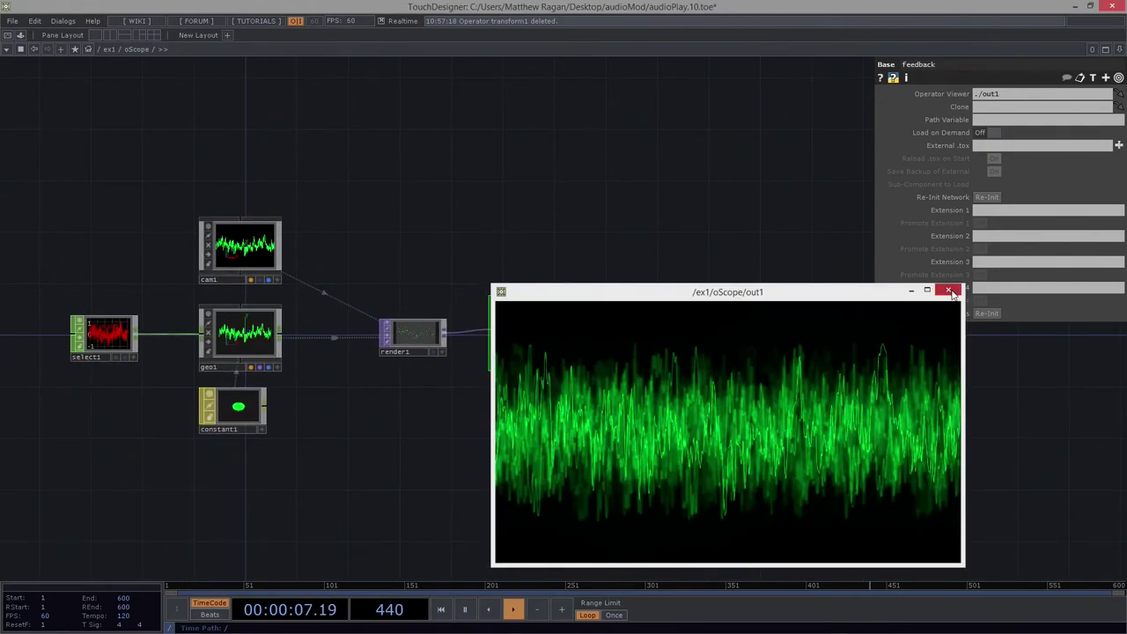
left_click(949, 290)
- Go up to the ex1 network and set the oScope container's Background TOP to ./bg
left_click_drag(609, 285, 620, 281)
scroll(730, 330, "up", 5)
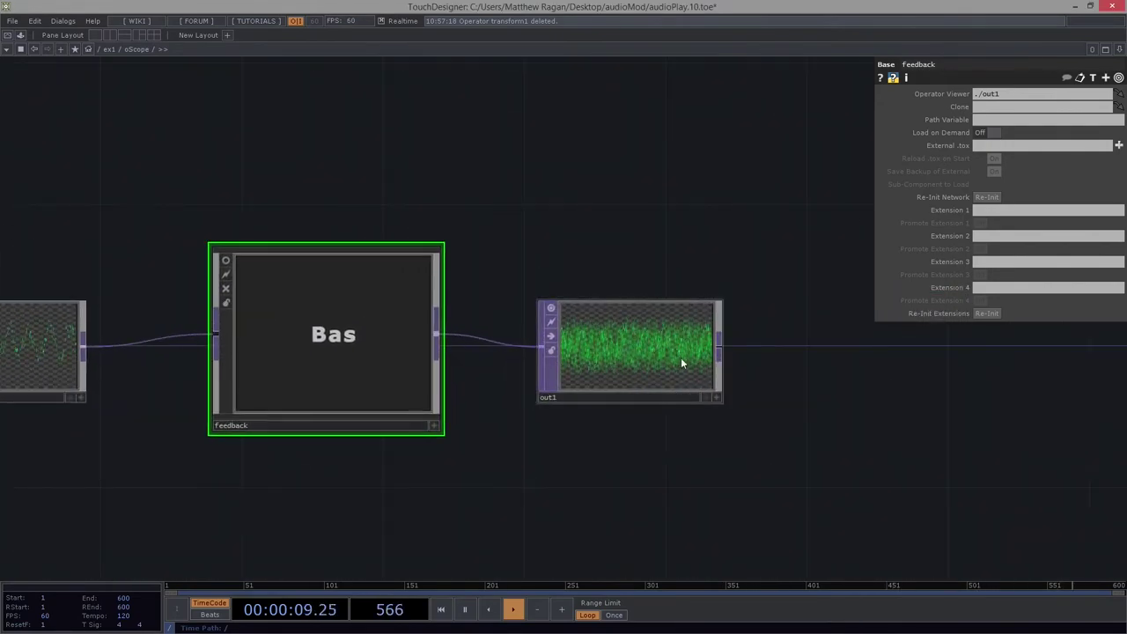
scroll(385, 466, "down", 10)
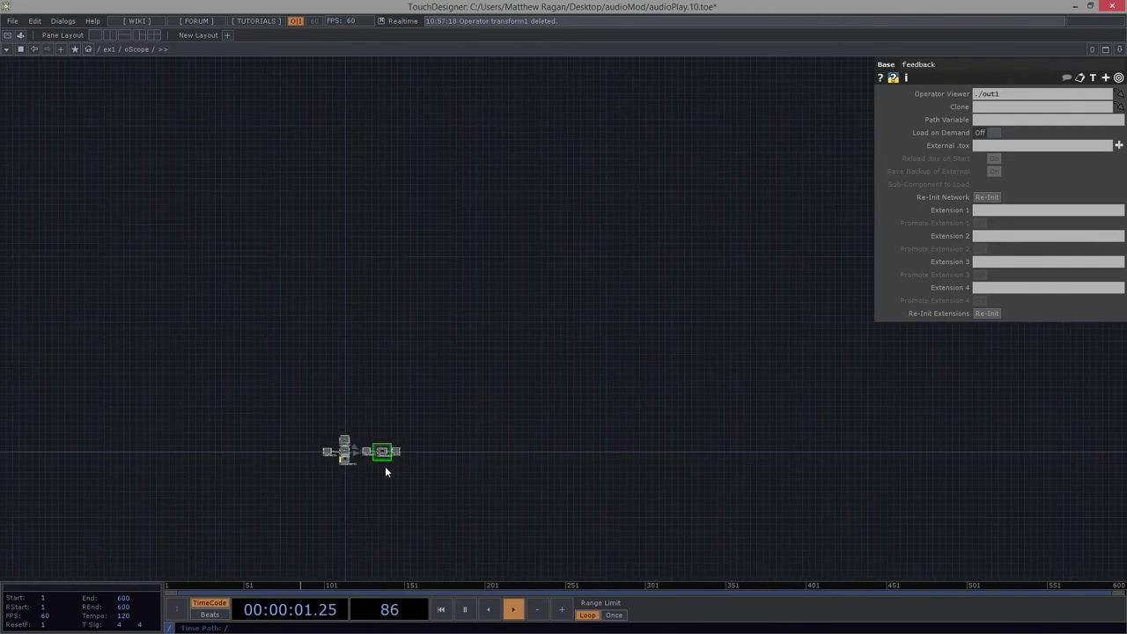
key("p")
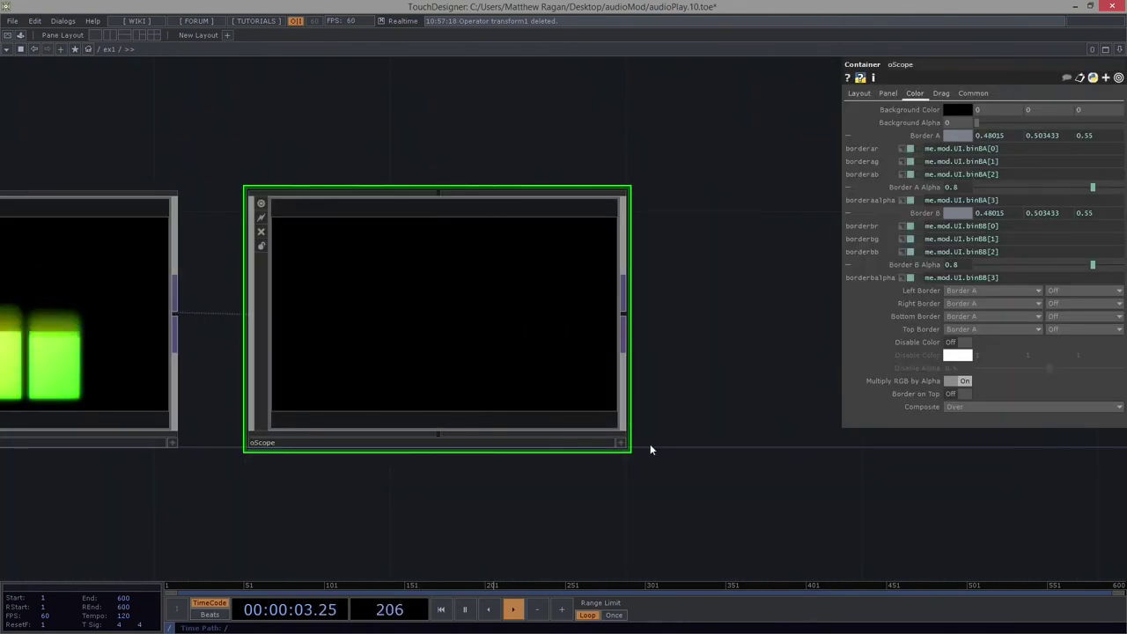
left_click(888, 94)
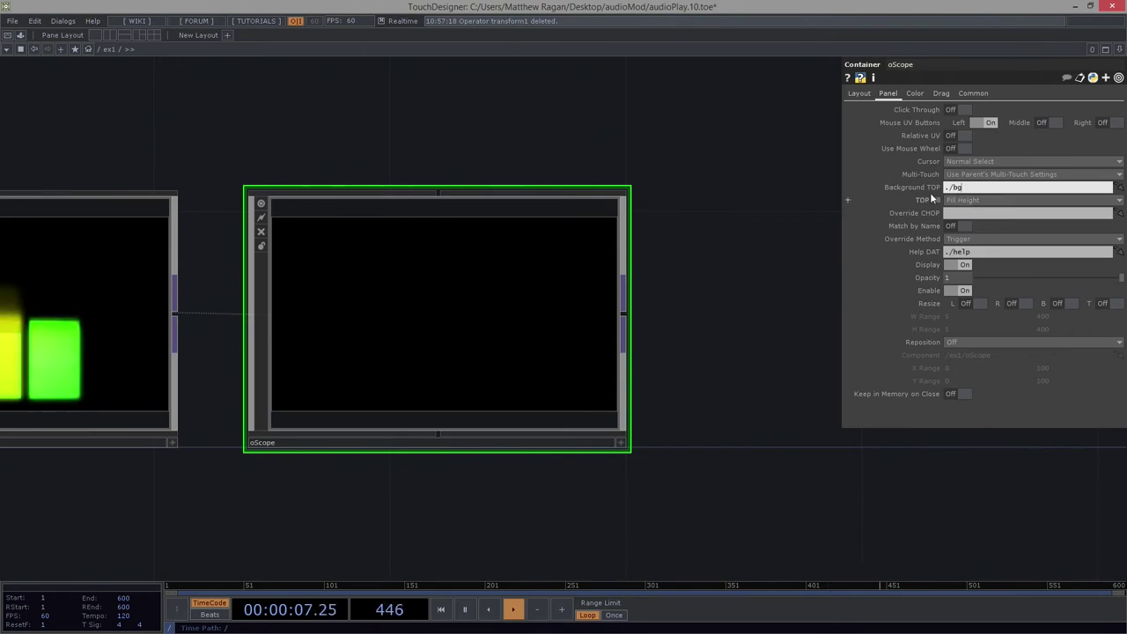
- Rename the out1 TOP inside oScope to bg and return to the ex1 network
scroll(352, 302, "up", 5)
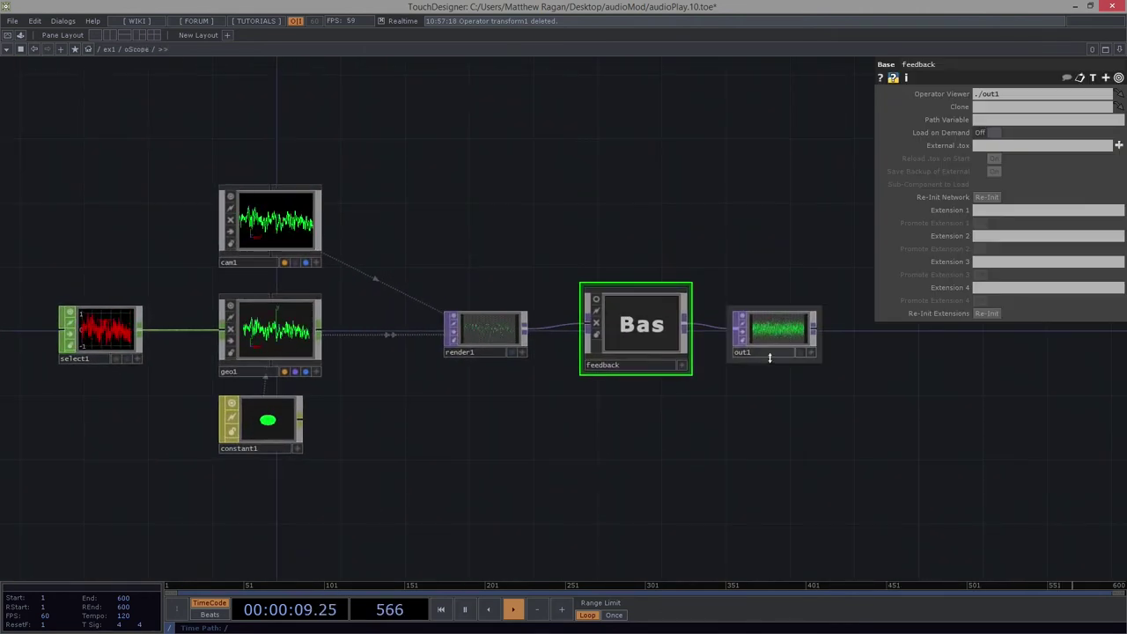
left_click(772, 360)
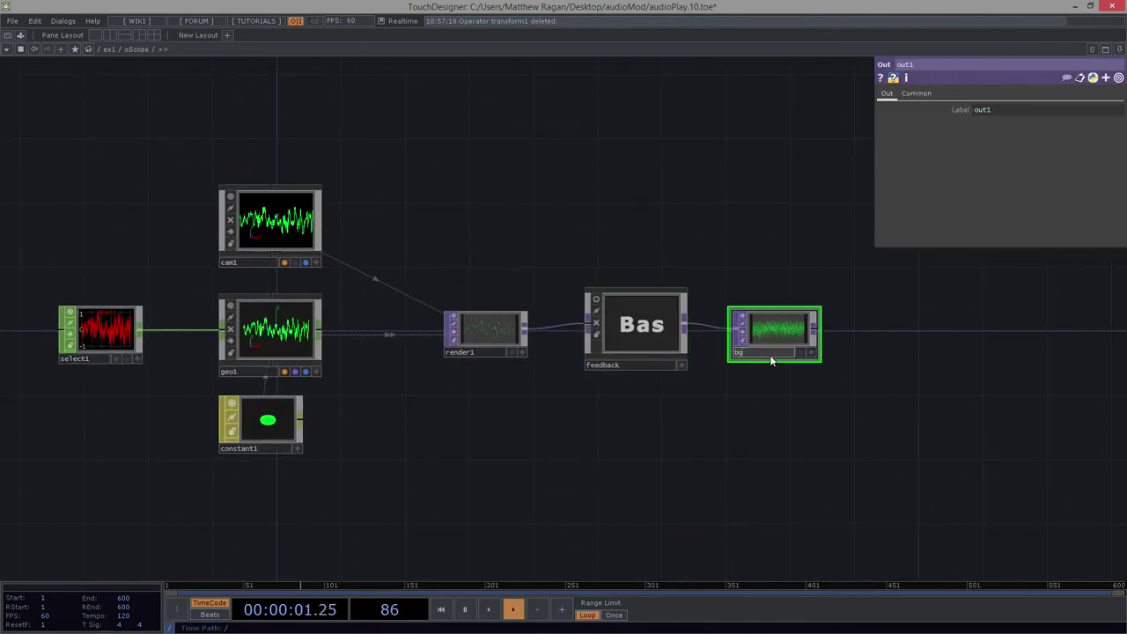
scroll(461, 247, "down", 8)
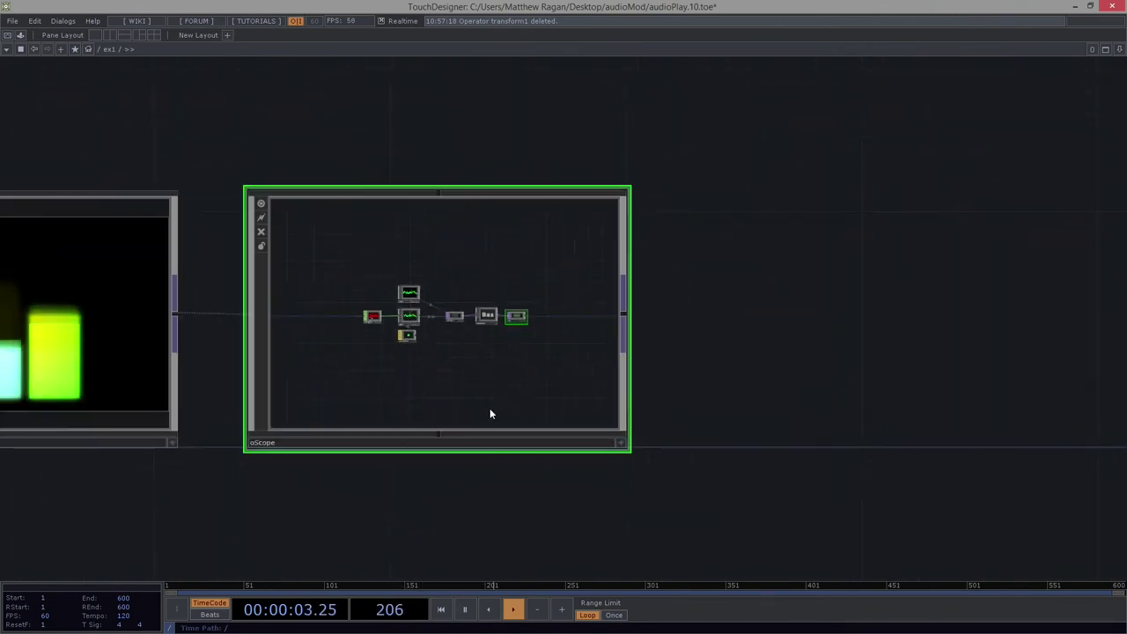
- Set the ex1 container's Align to Layout Horizontal Left to Right with Max per Line 2
left_click_drag(315, 472, 460, 430)
scroll(304, 432, "down", 10)
scroll(305, 433, "down", 2)
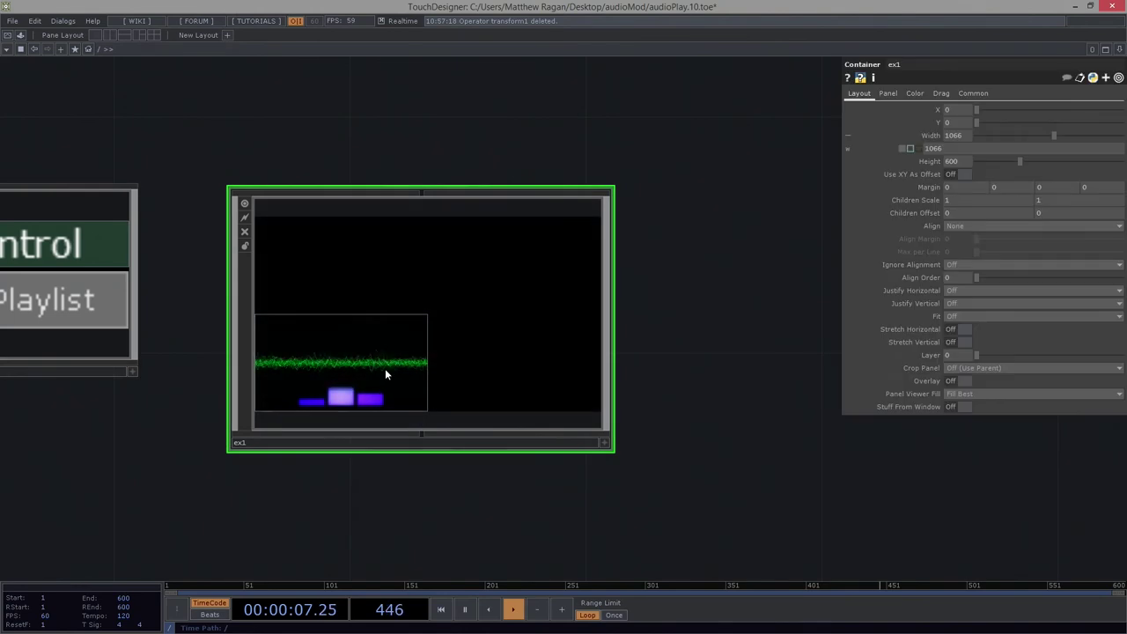
scroll(317, 348, "up", 2)
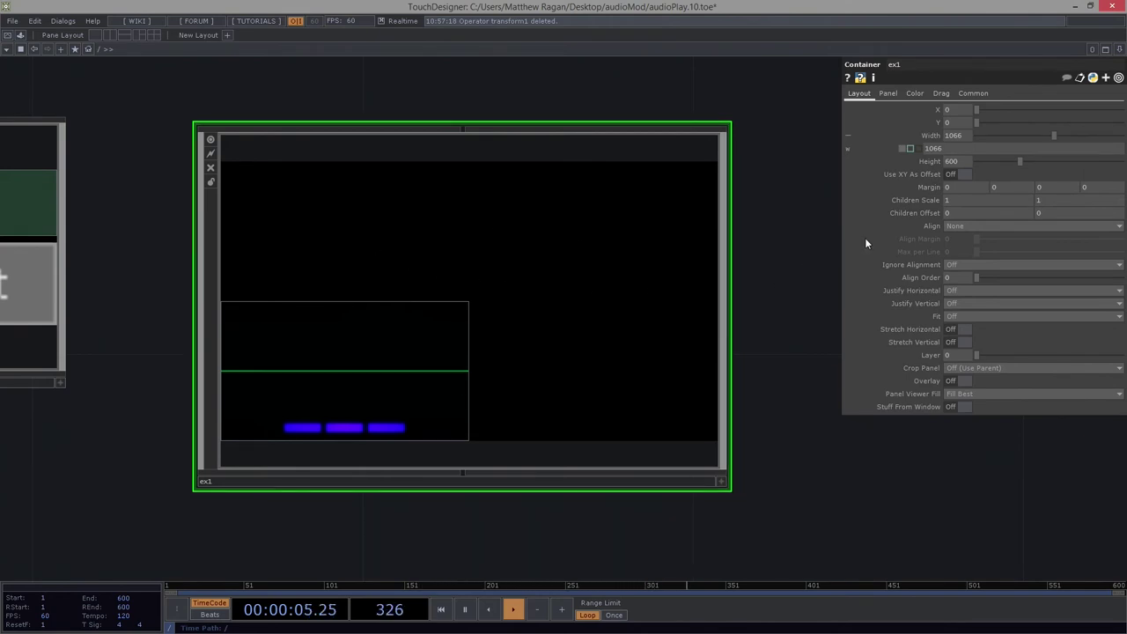
left_click(974, 226)
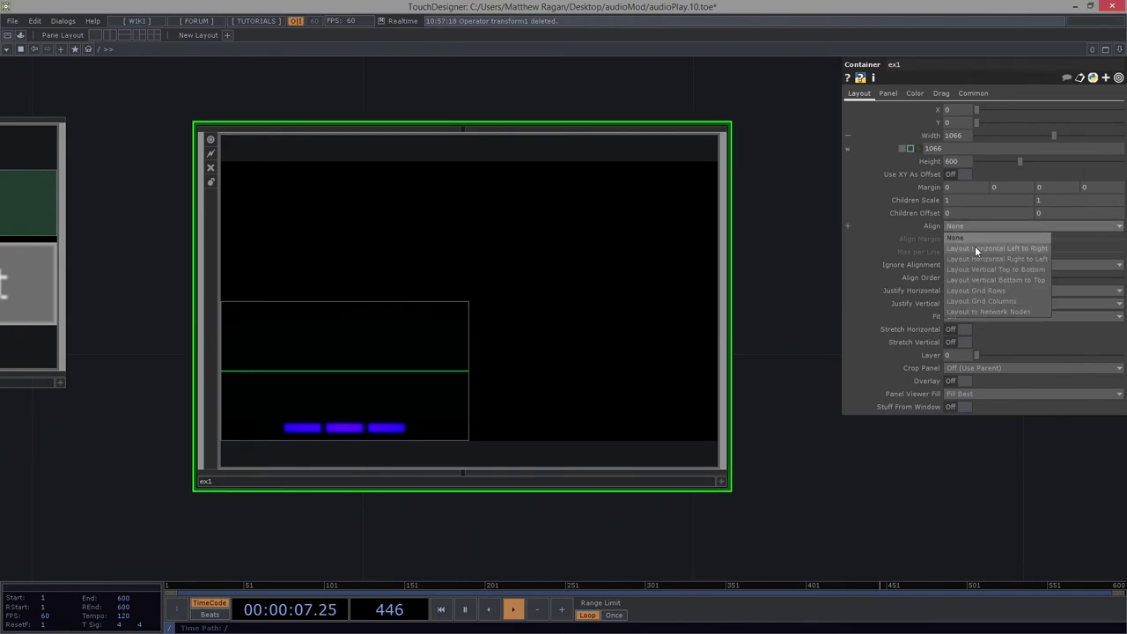
left_click(975, 246)
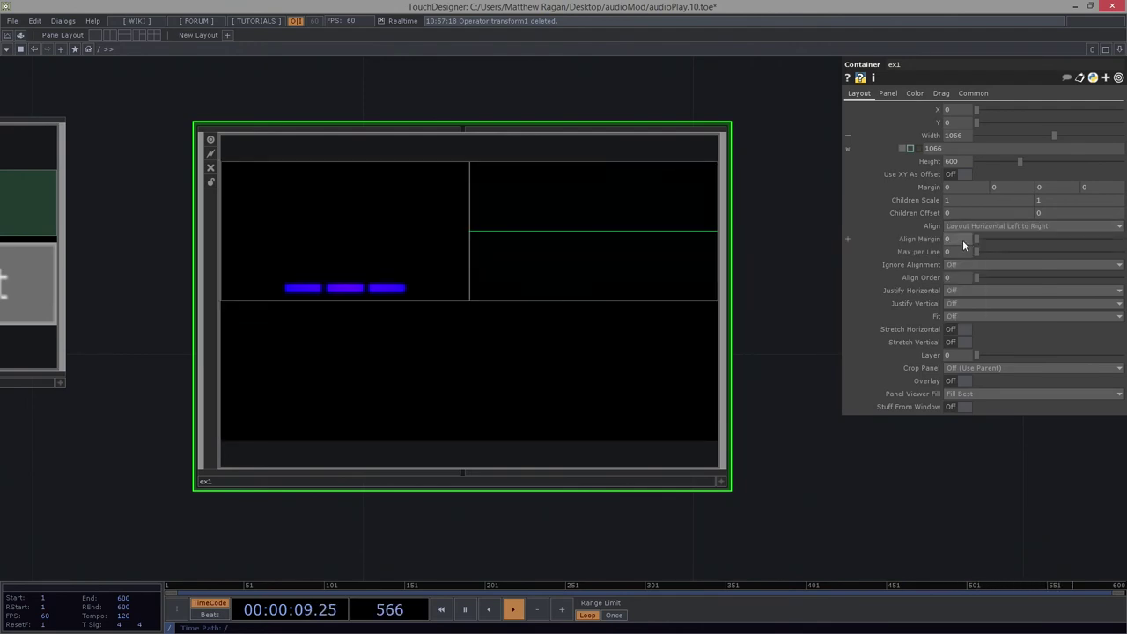
left_click_drag(957, 254, 916, 255)
type("2")
key("Return")
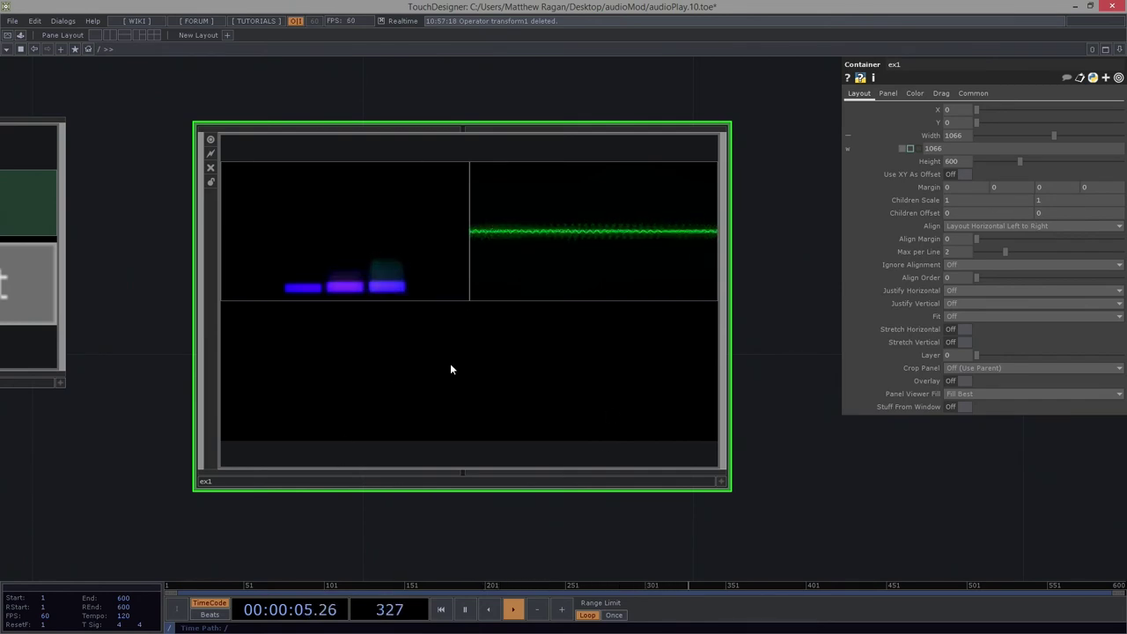
- Enter the ex1 network and examine the live displays of the hiMidLow and oScope containers
scroll(583, 304, "up", 5)
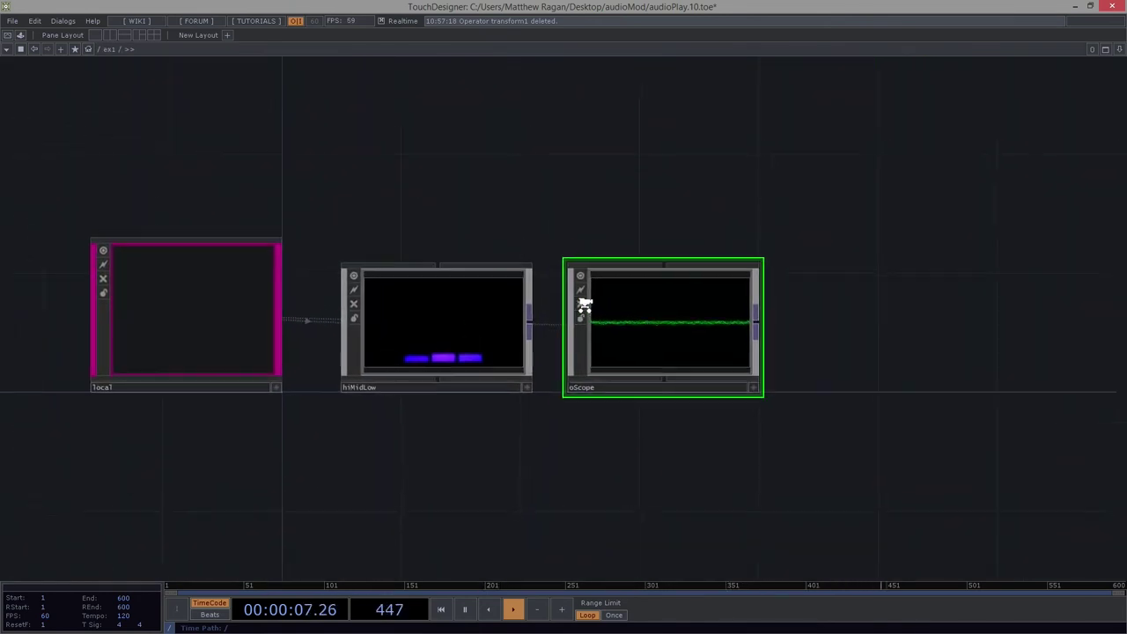
key("p")
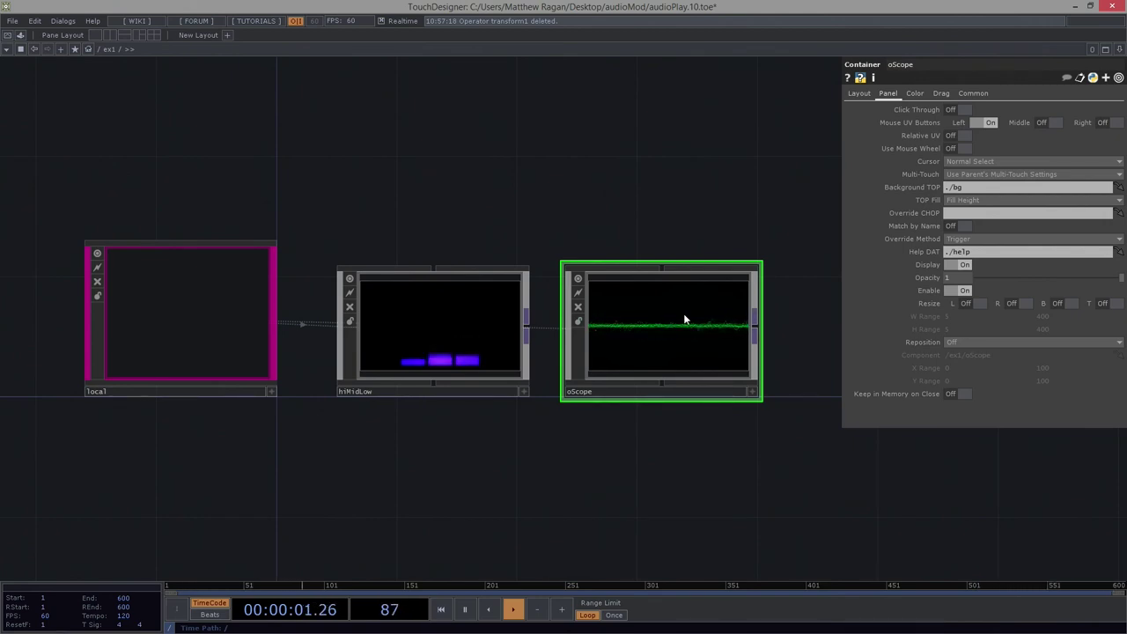
scroll(717, 340, "up", 5)
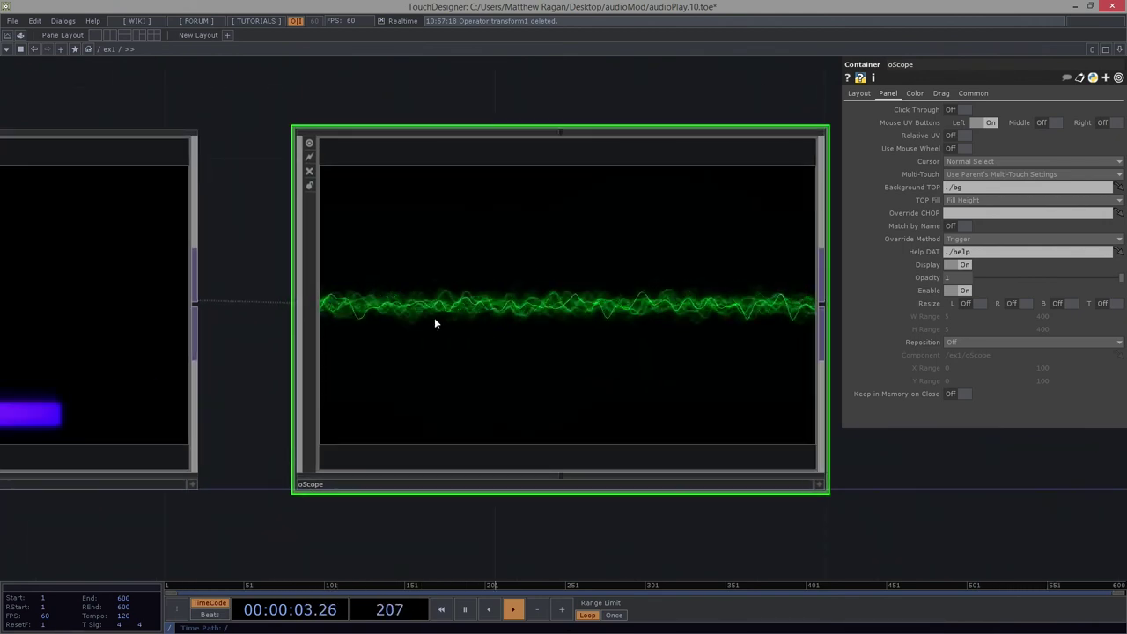
scroll(420, 275, "down", 4)
left_click_drag(346, 384, 376, 396)
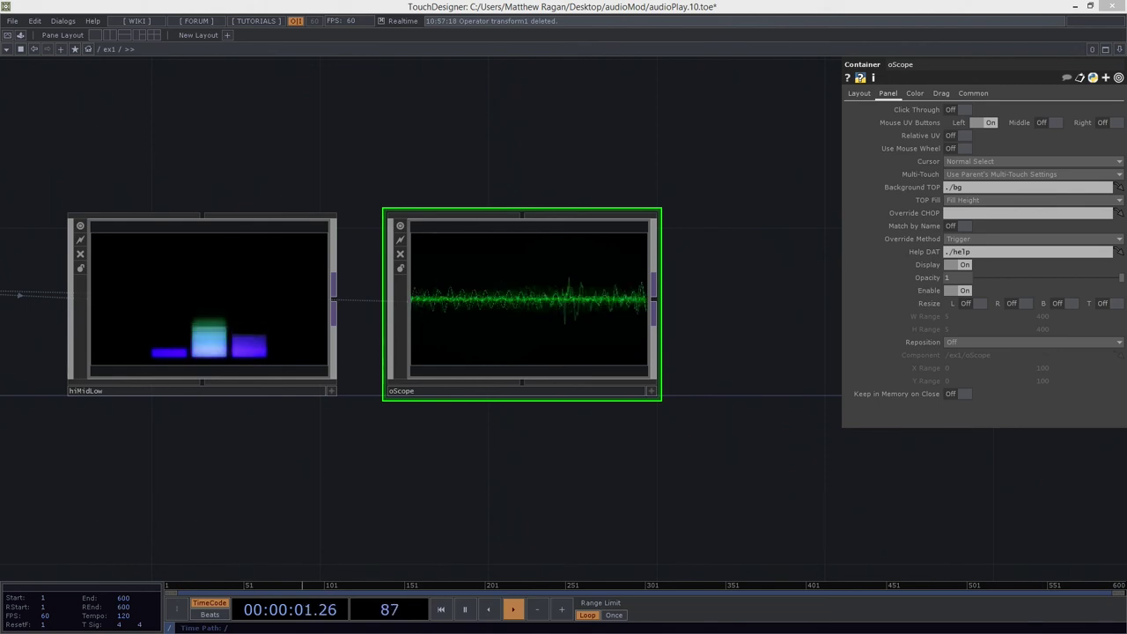
- Preview the /ex1/topography visual in its floating window, close it, and return to the ex1 network overview
left_click_drag(0, 145, 470, 184)
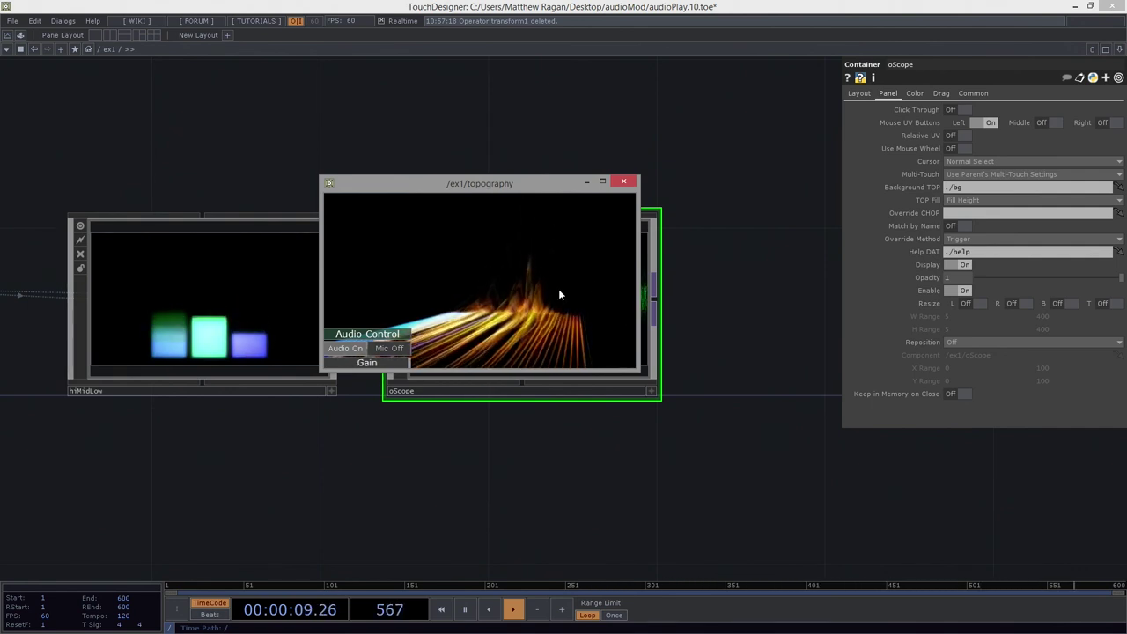
left_click(623, 182)
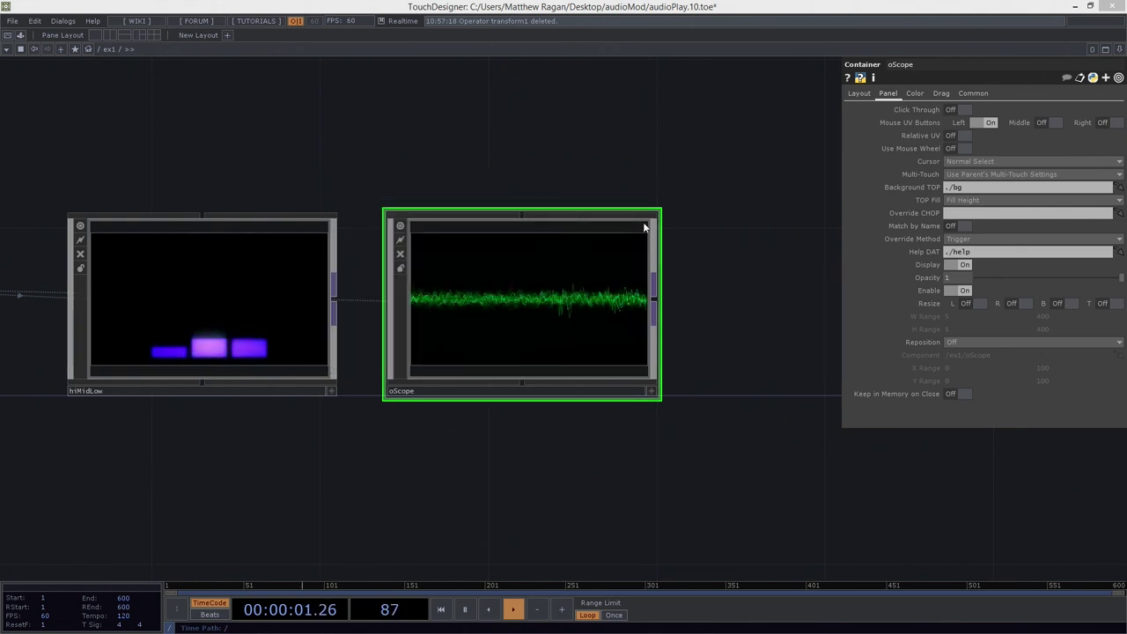
left_click_drag(432, 146, 481, 188)
scroll(485, 143, "down", 5)
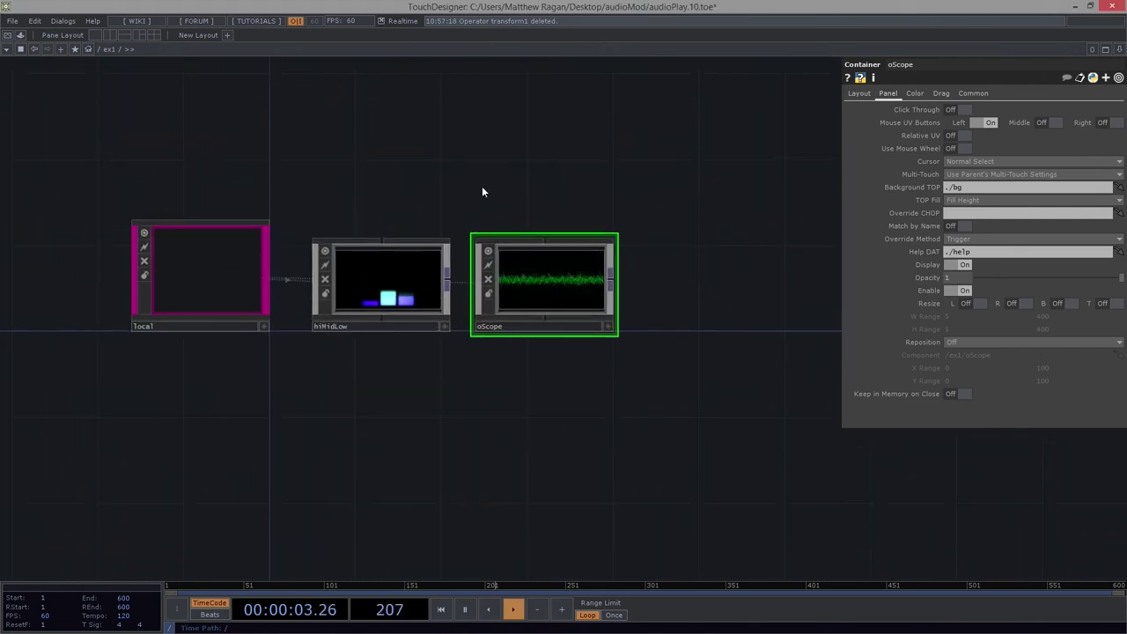